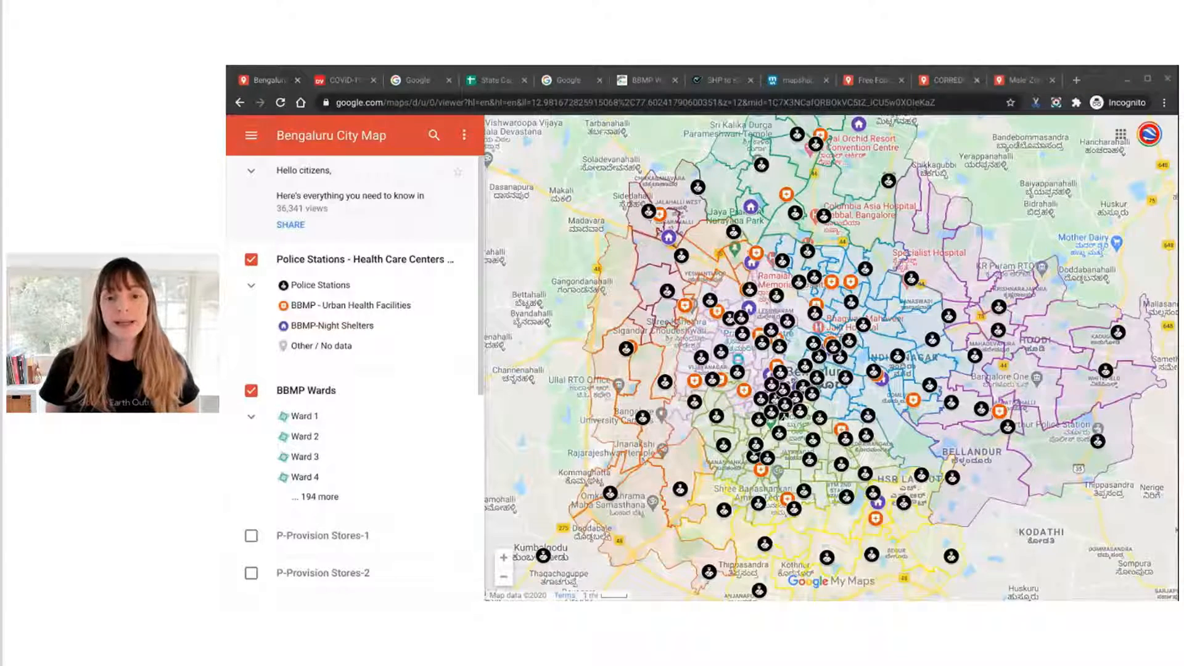
Look over the Bengaluru City Map and the Daily Voice COVID-19 case map as published examples
drag(627, 347, 632, 318)
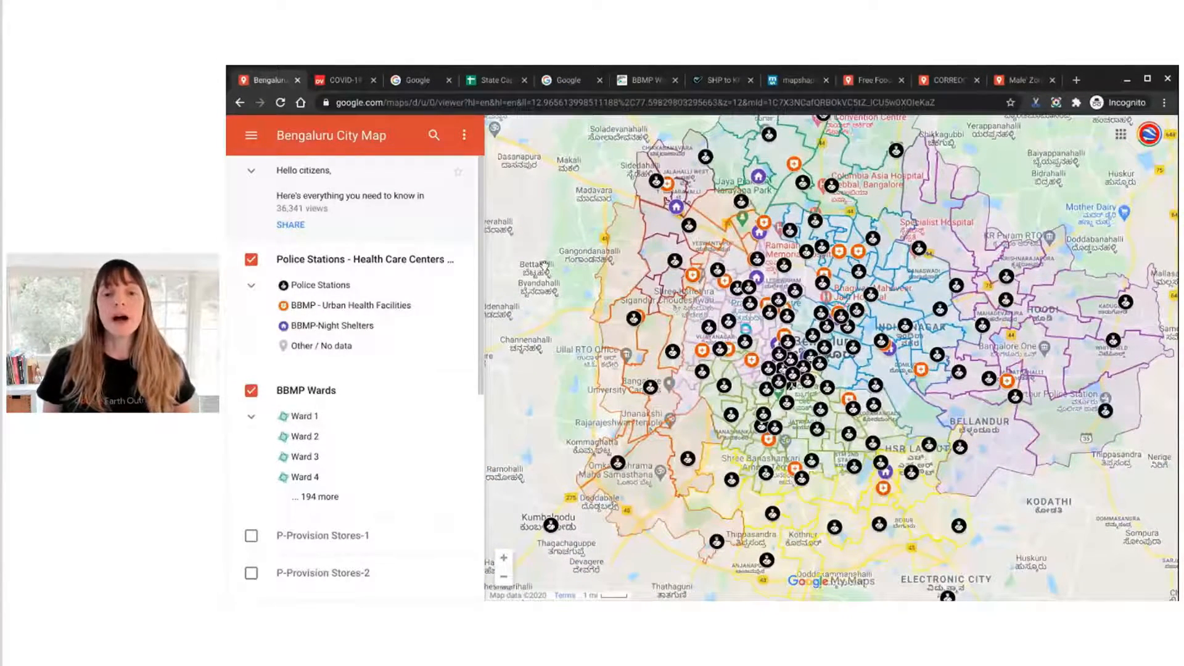
drag(544, 267, 537, 296)
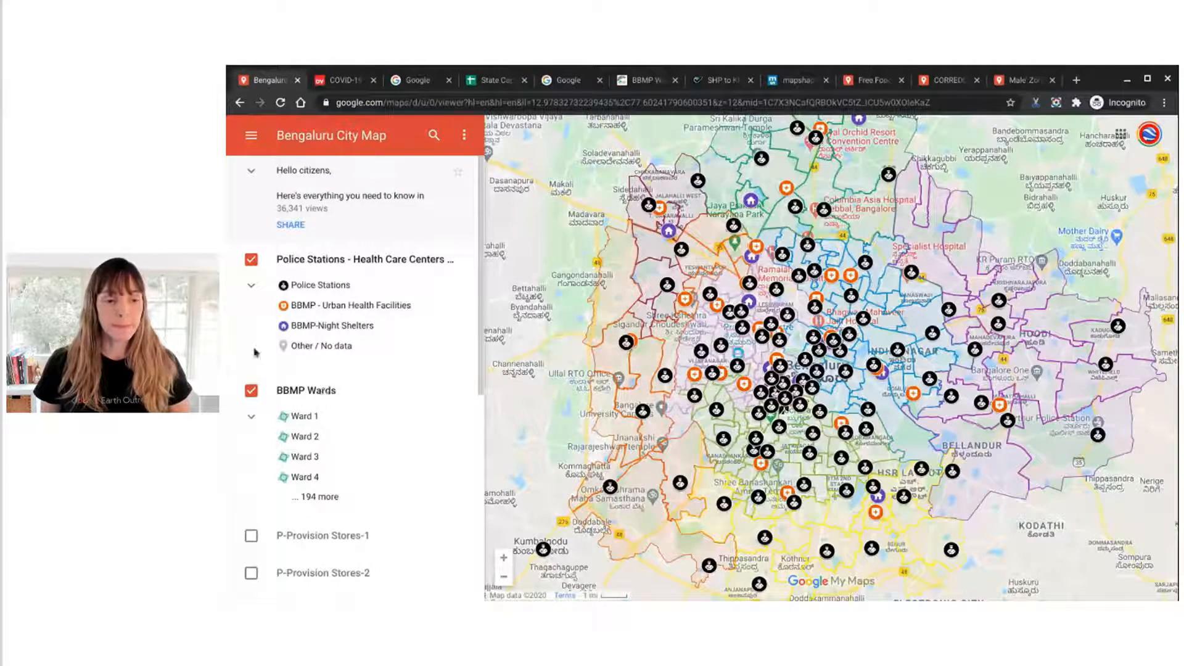
scroll(315, 325, down, 1)
click(334, 86)
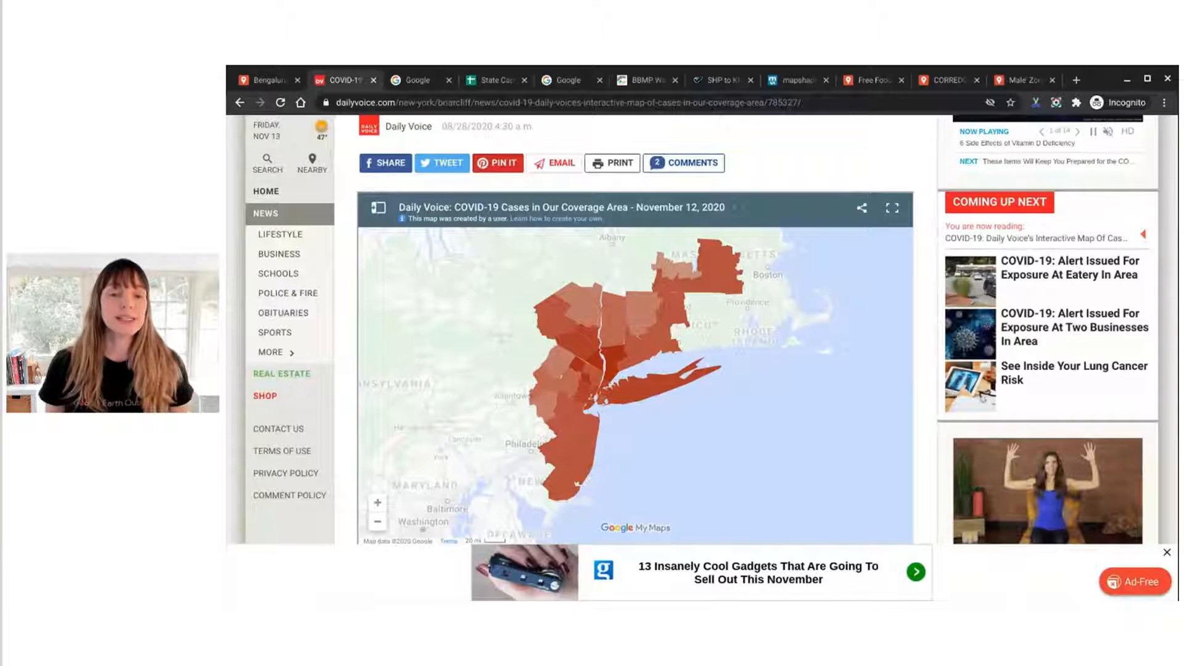
scroll(635, 370, up, 3)
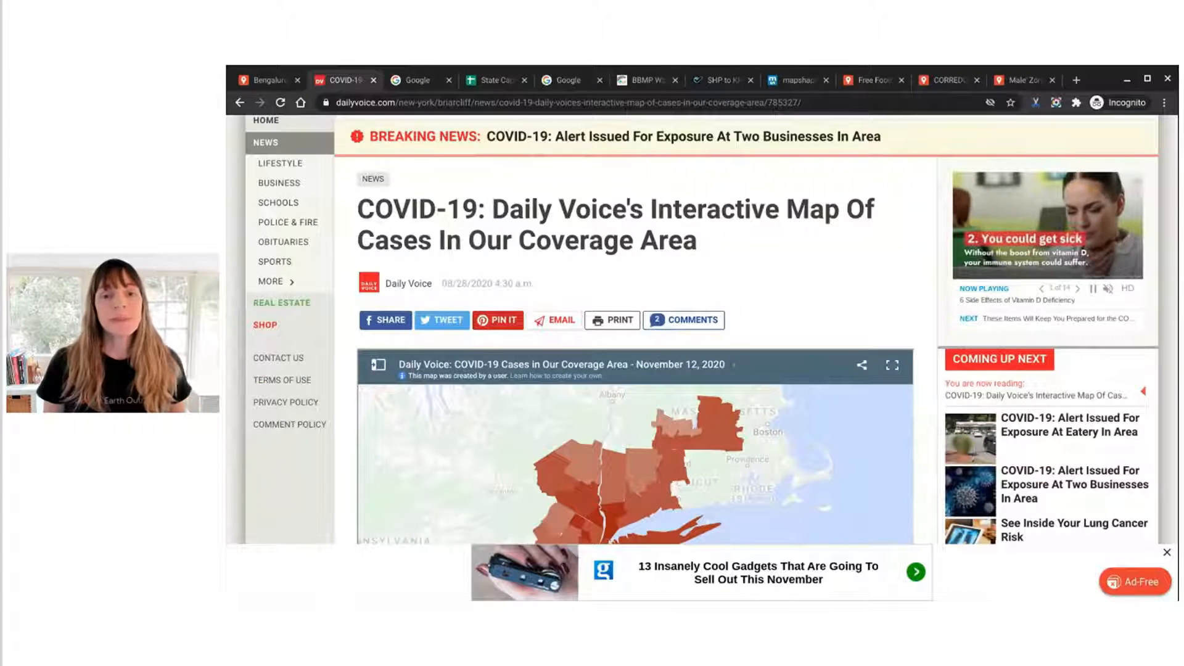
Go to Google My Maps at google.com/maps/d/ and create a new map
click(422, 83)
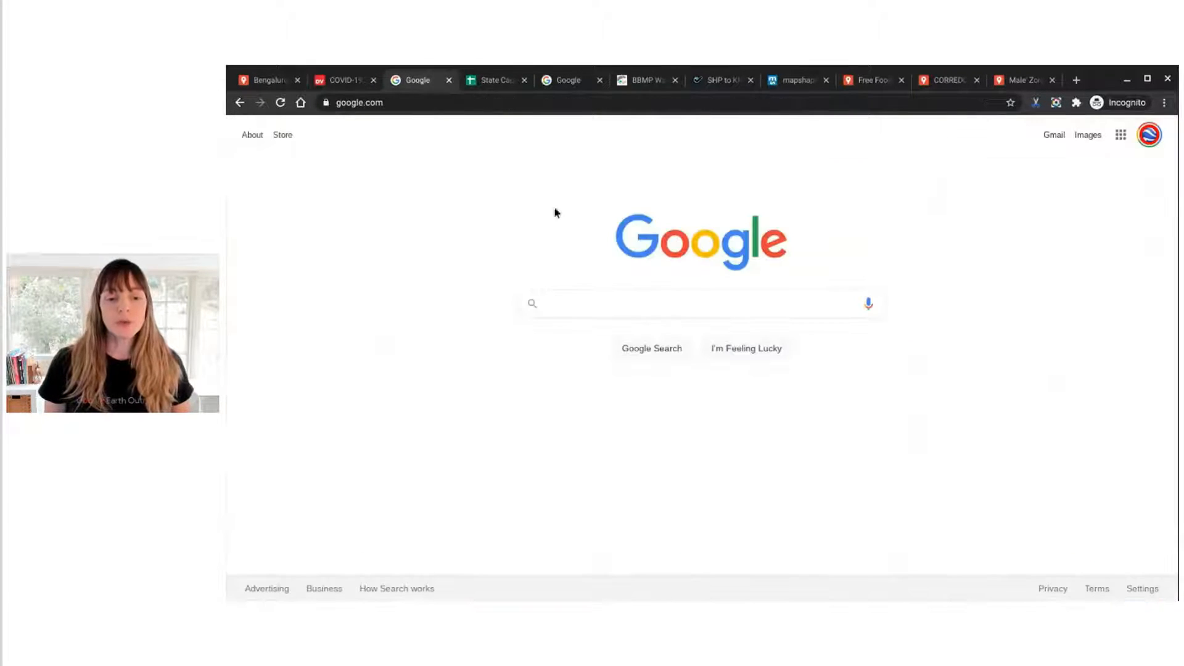
click(451, 103)
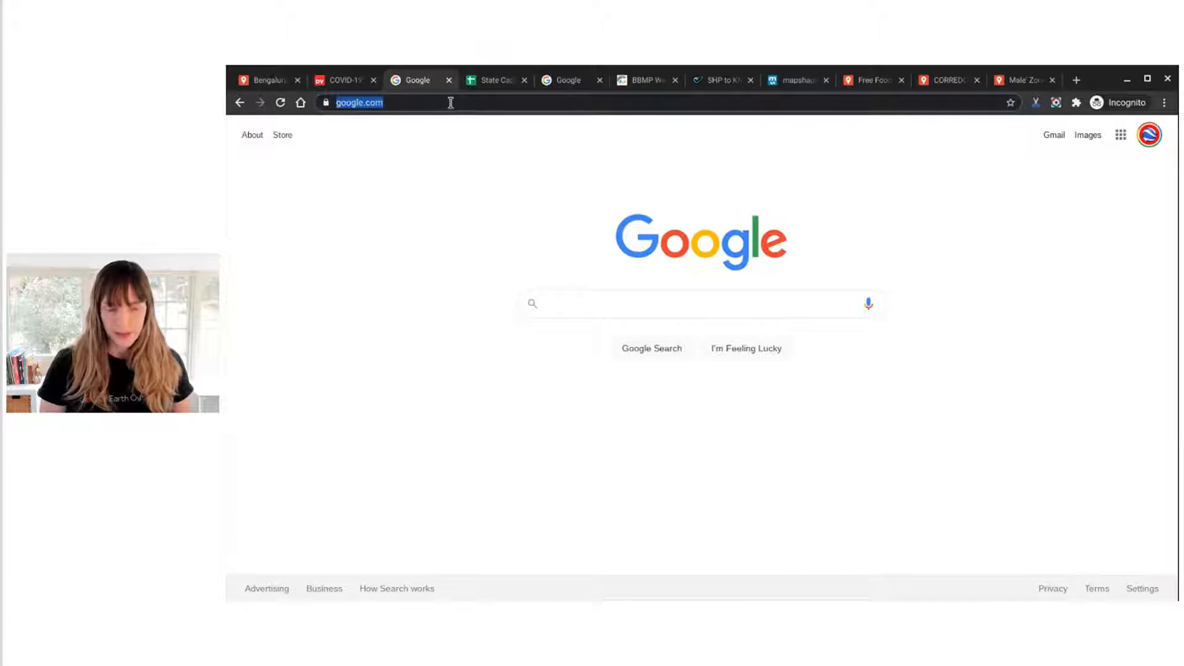
text(mymaps/d/)
key(Return)
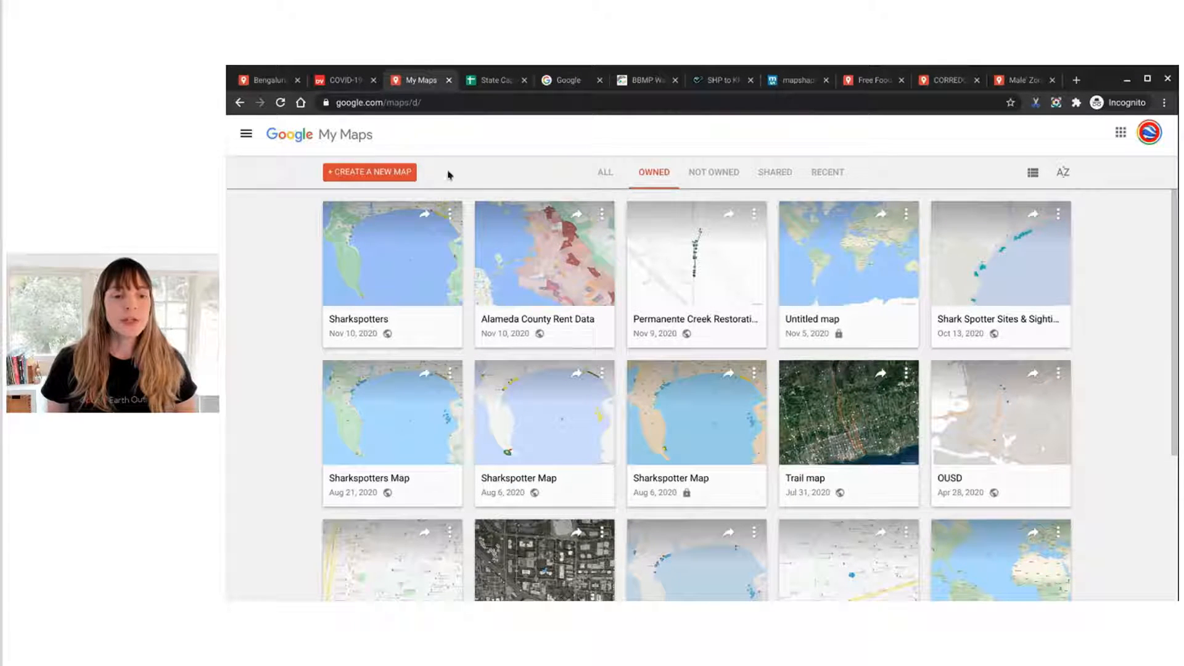
click(366, 175)
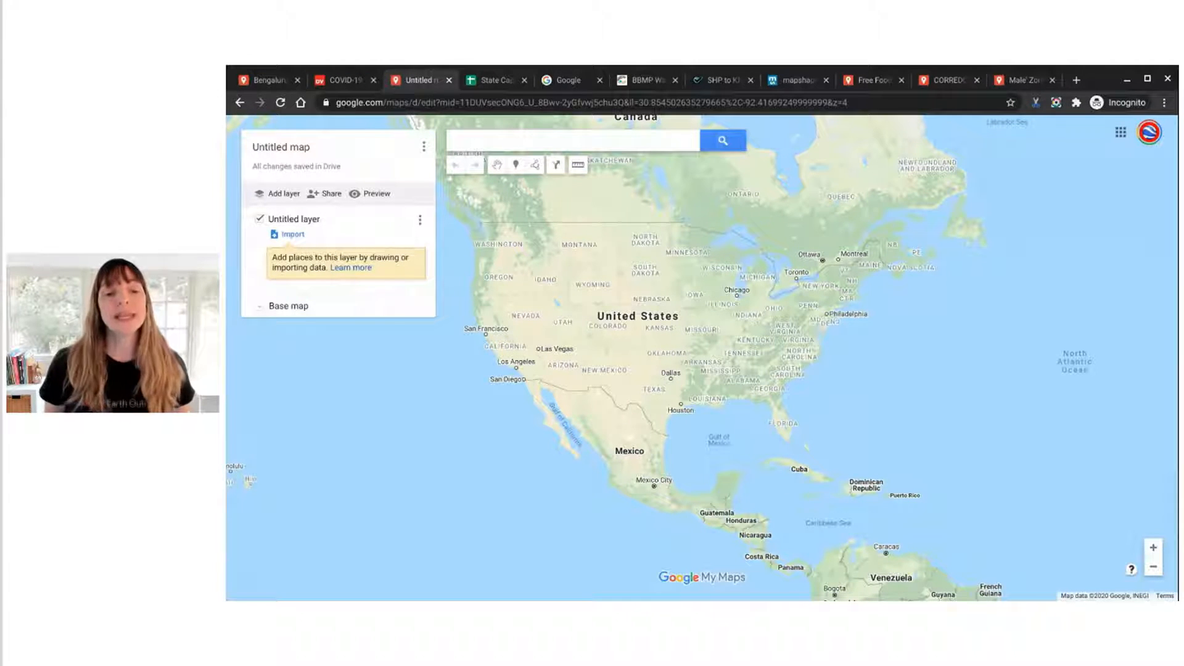
Import the US States file from the device into the map's untitled layer
click(291, 239)
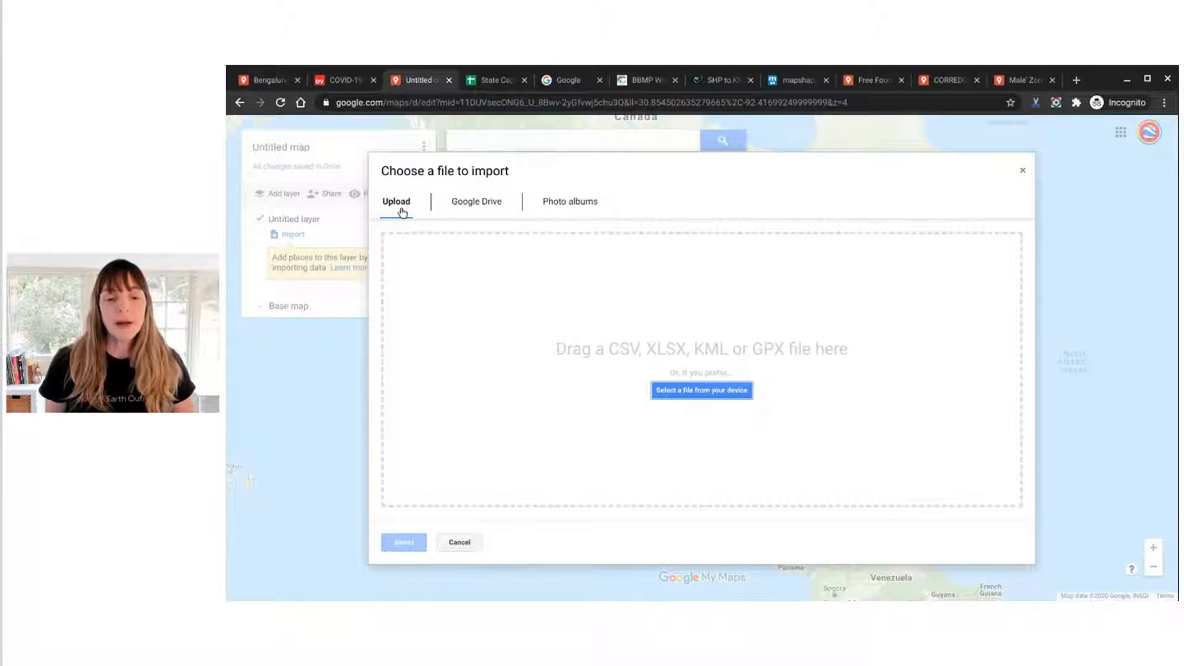
click(700, 395)
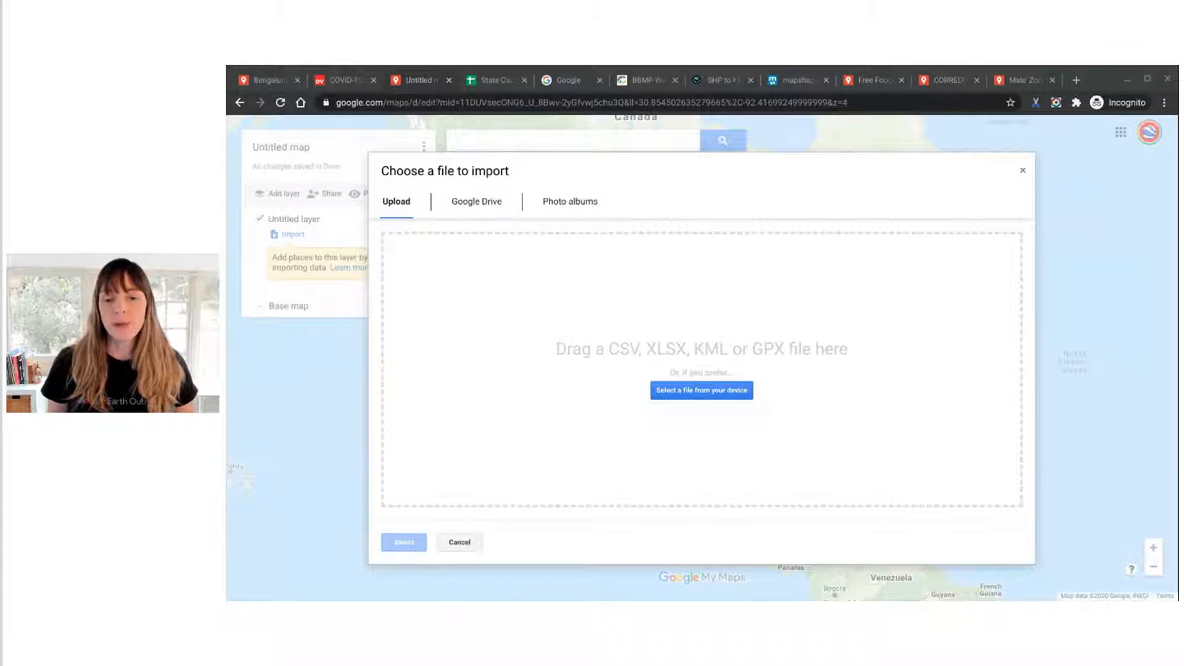
key(Return)
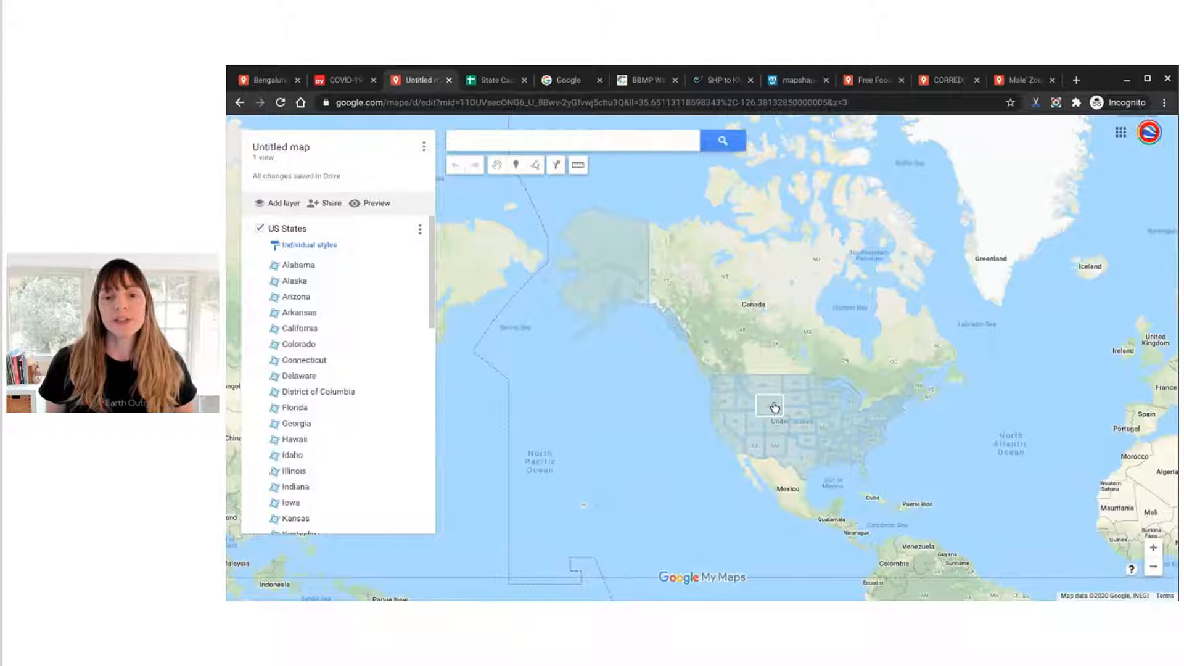
Inspect the imported attributes of the Wyoming polygon and close its info window
click(775, 407)
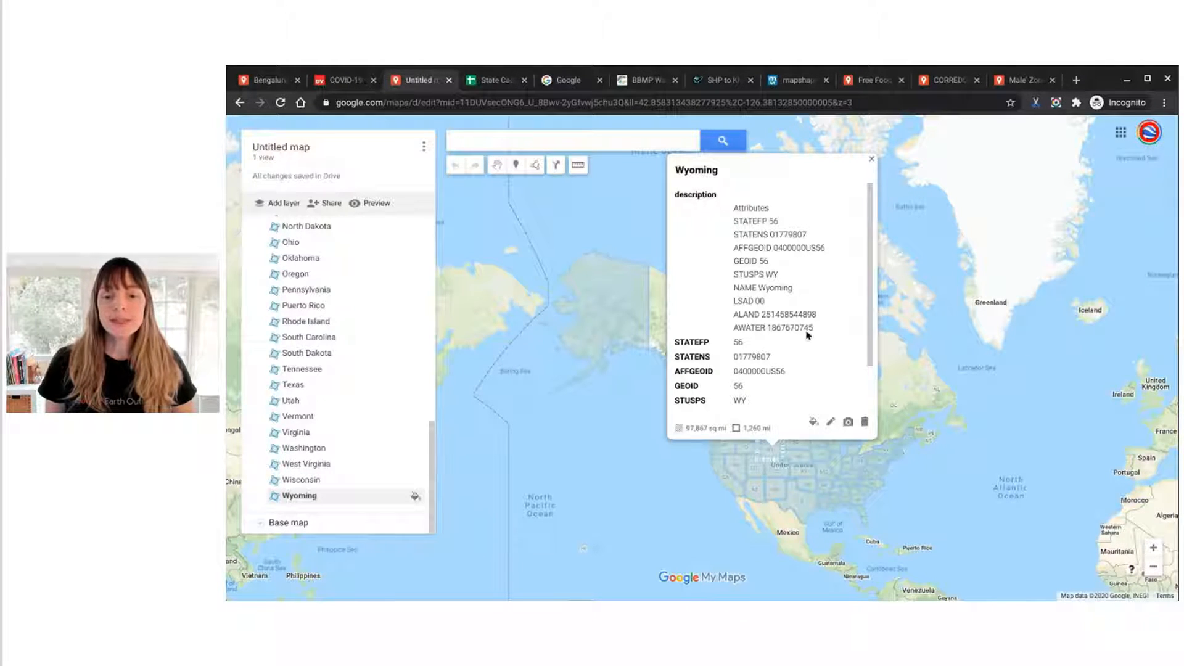
click(871, 158)
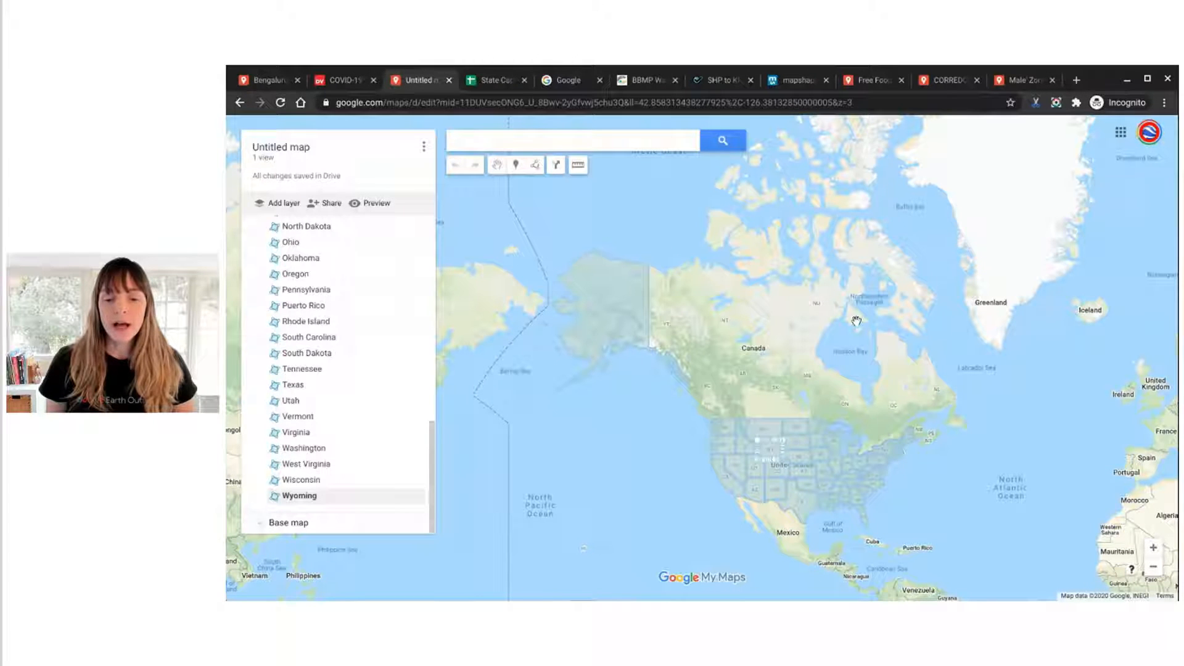
drag(912, 483, 888, 383)
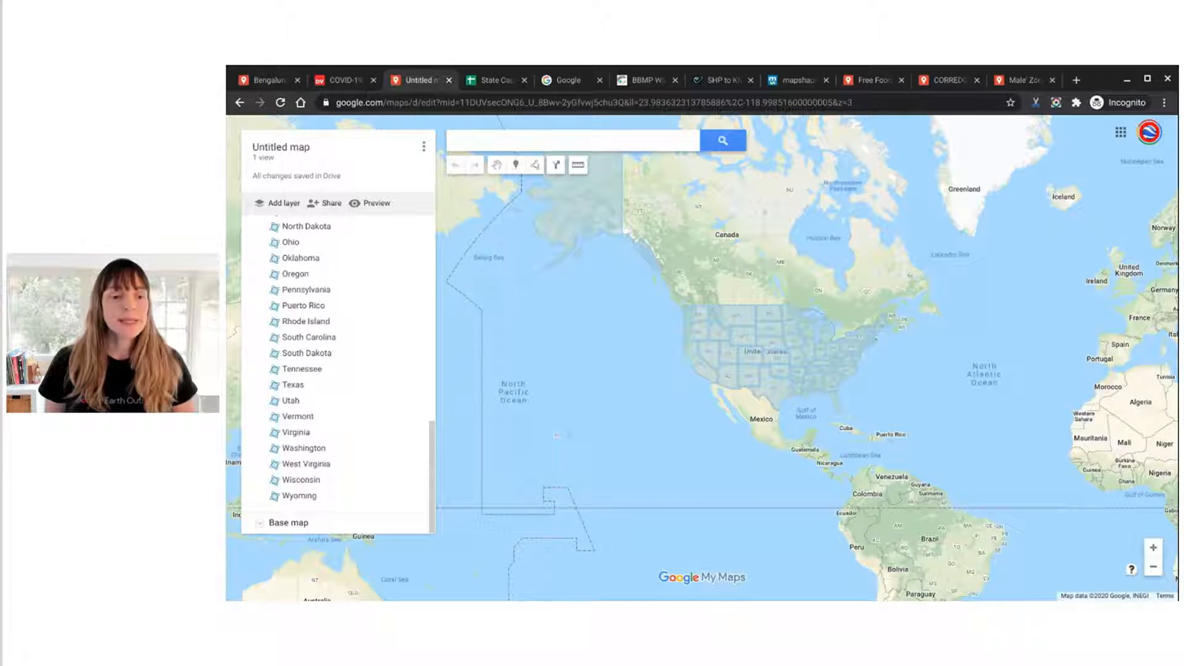
Add a second layer to the map and open its file import dialog
click(280, 206)
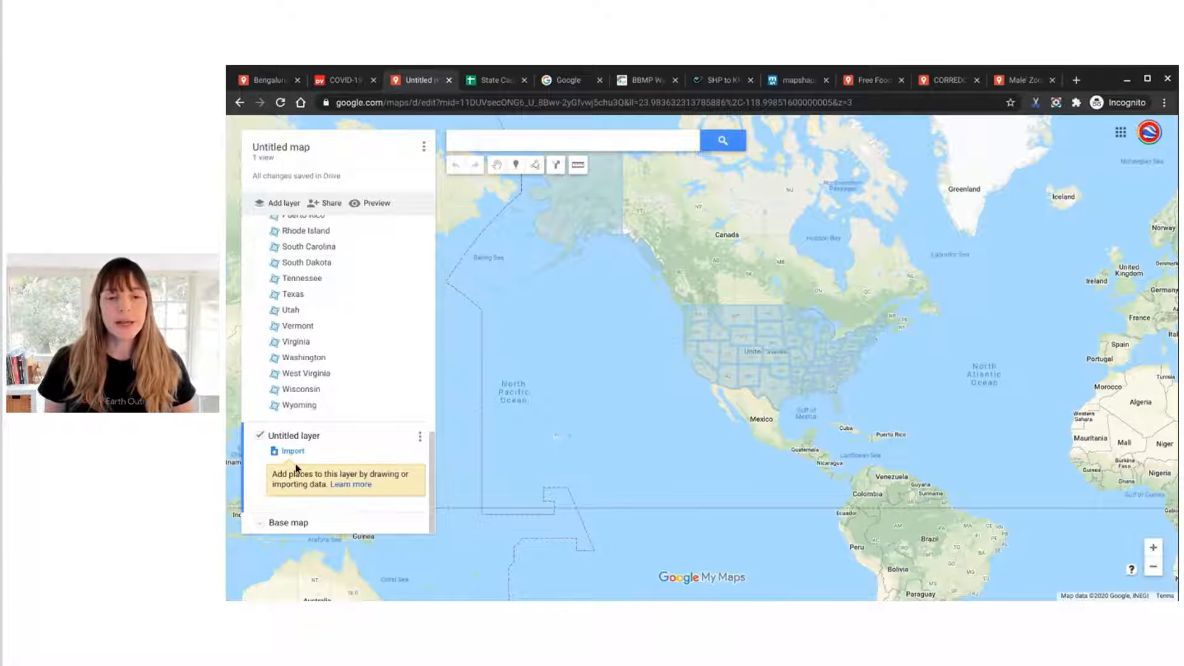
click(292, 452)
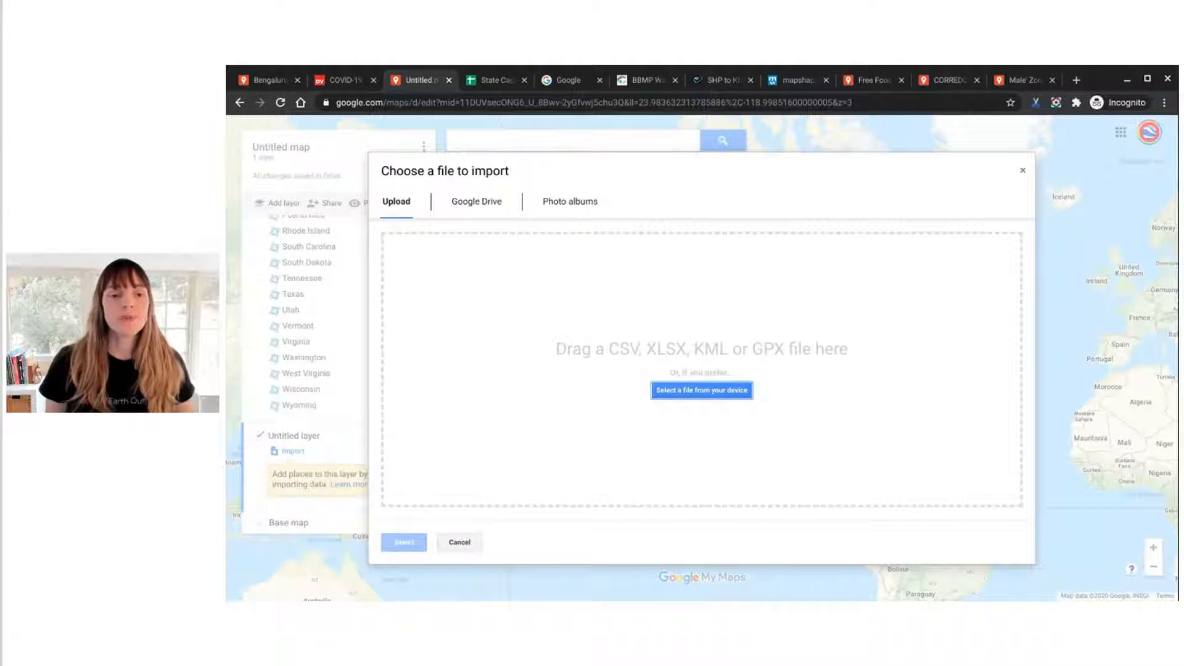
Review the rows and columns of the State Capitals spreadsheet in Google Sheets
click(488, 85)
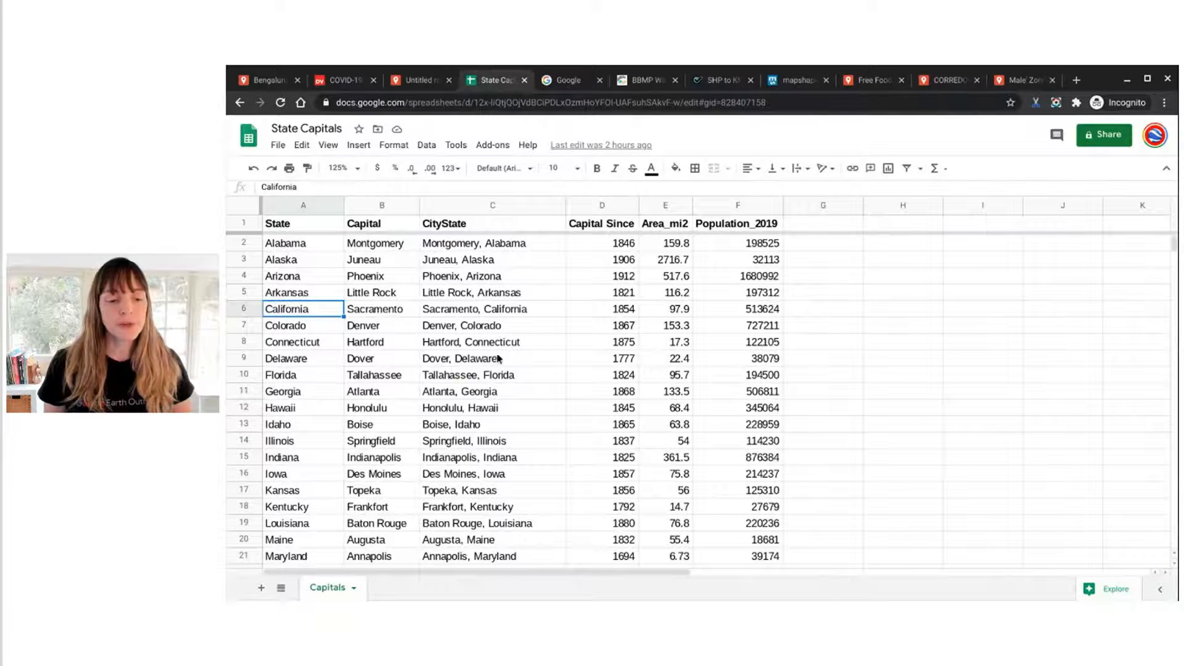
scroll(521, 376, down, 7)
scroll(467, 418, down, 6)
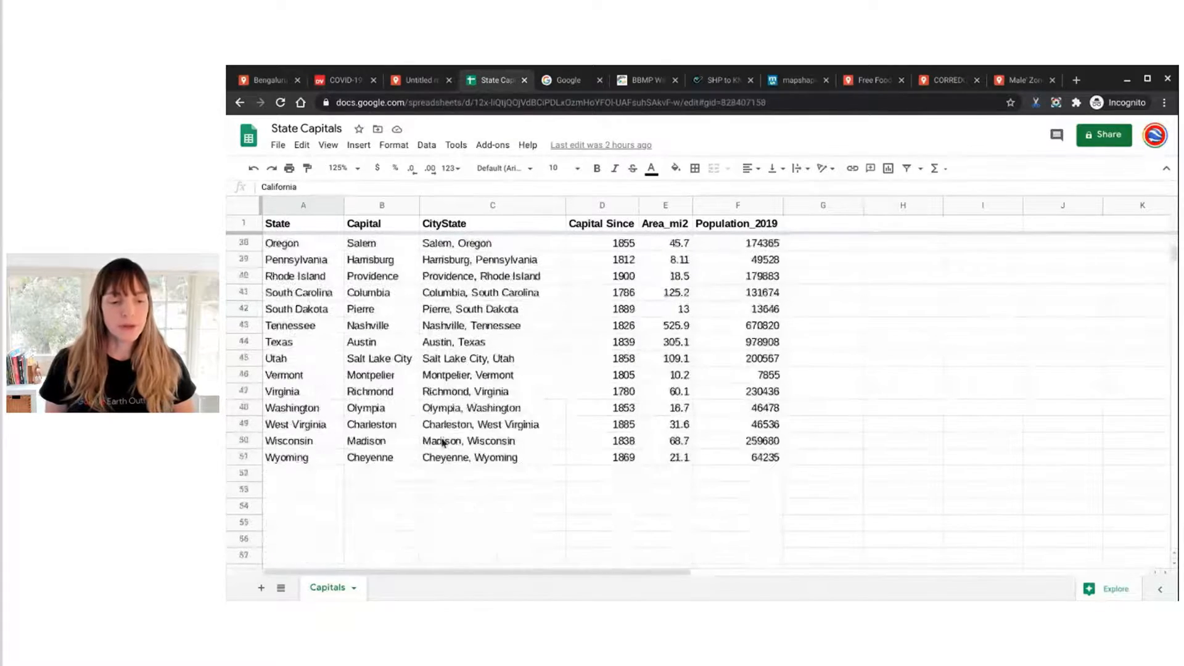
scroll(488, 447, up, 2)
scroll(479, 443, up, 10)
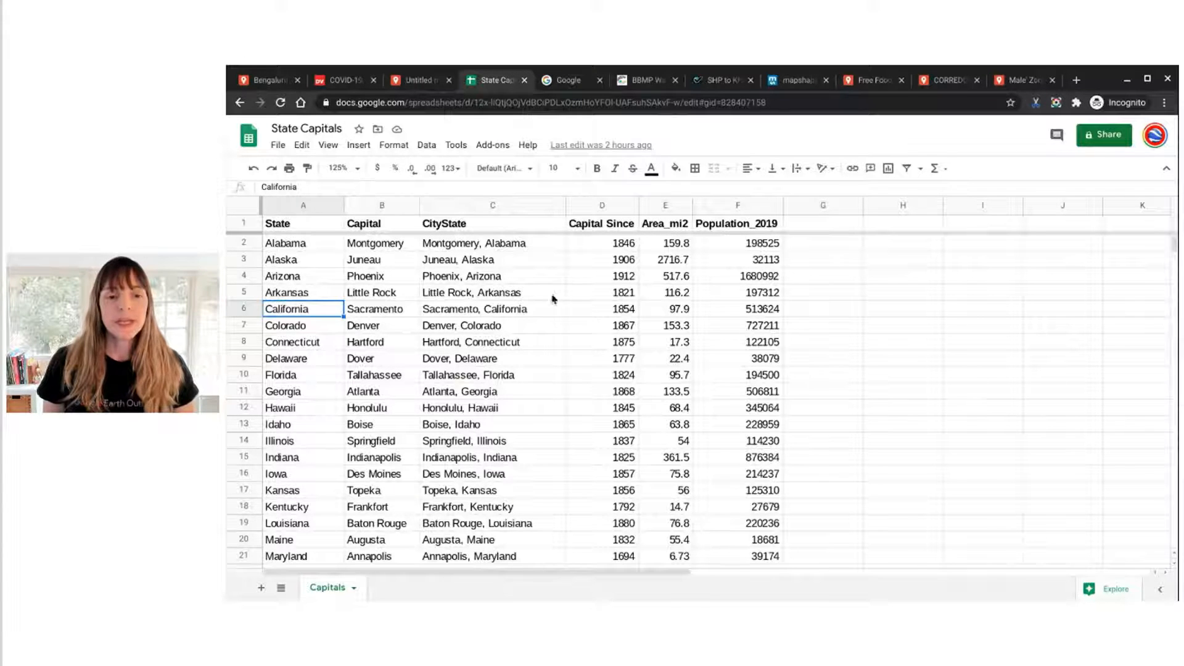
Return to the untitled map and choose the State Capitals spreadsheet from Google Drive as the new layer's import source
click(416, 86)
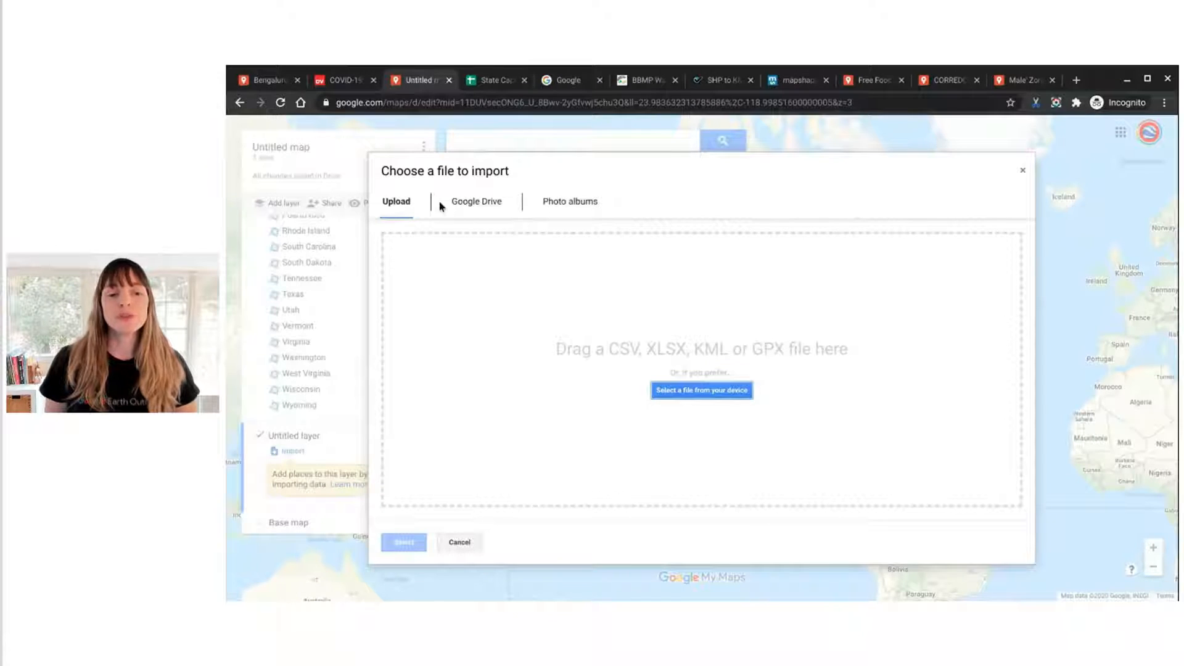
click(478, 204)
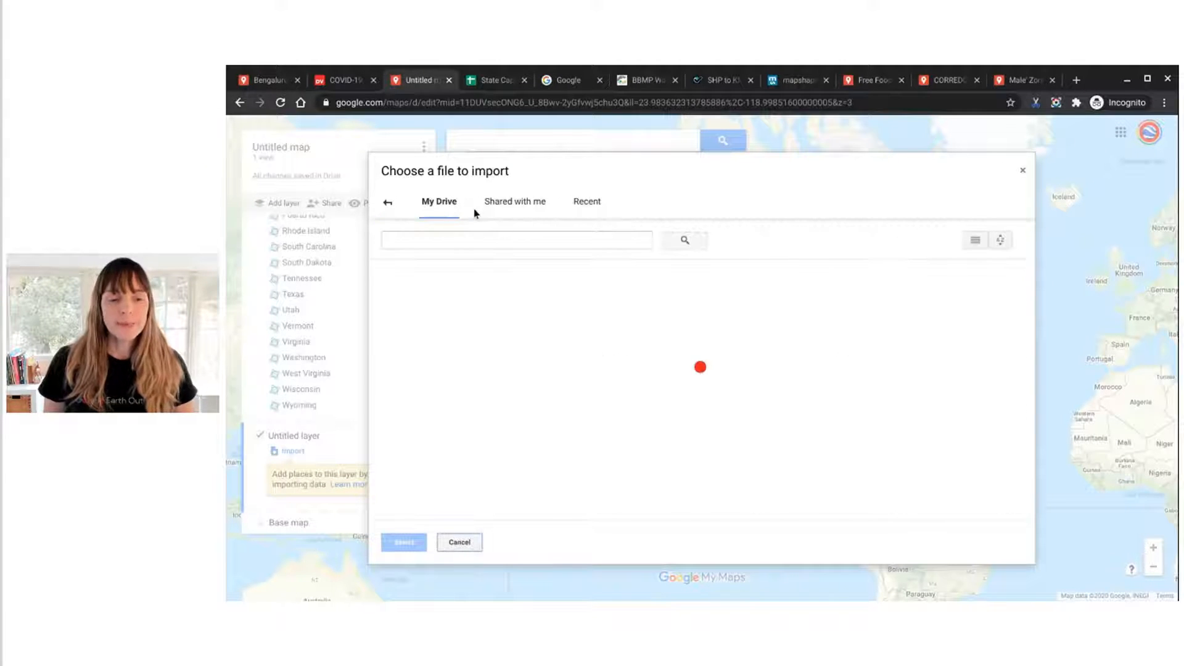
text(sta)
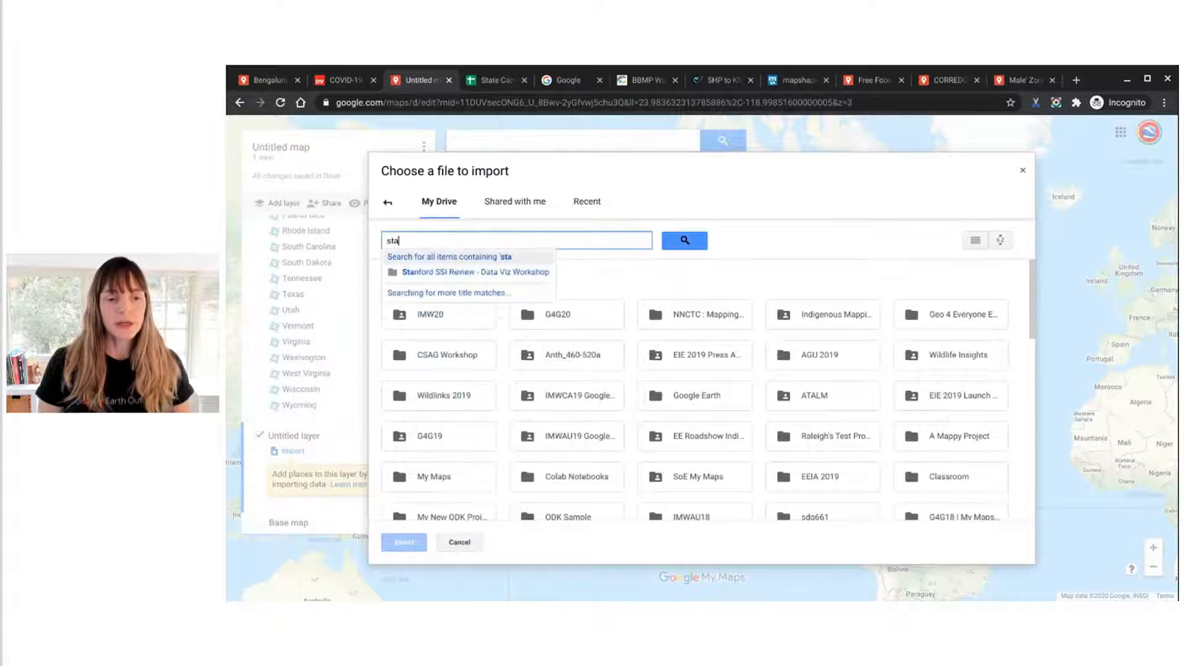
text(te capitals)
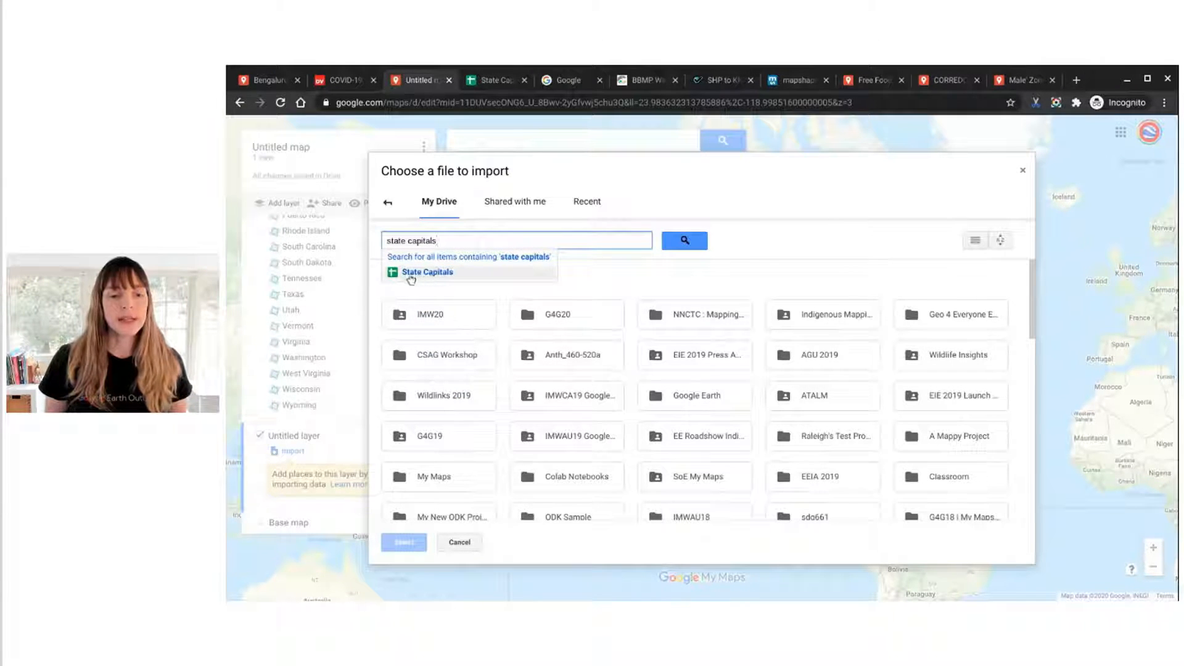
click(420, 277)
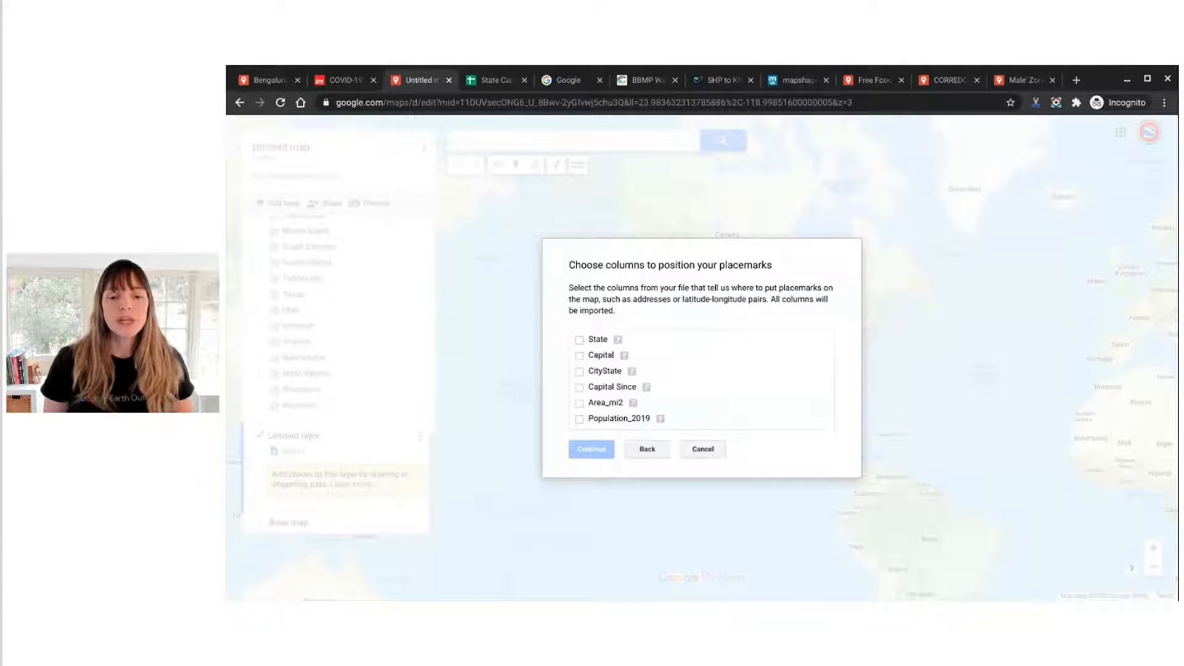
Position the placemarks by the CityState column, title the markers with the Capital column, and finish the import
click(580, 373)
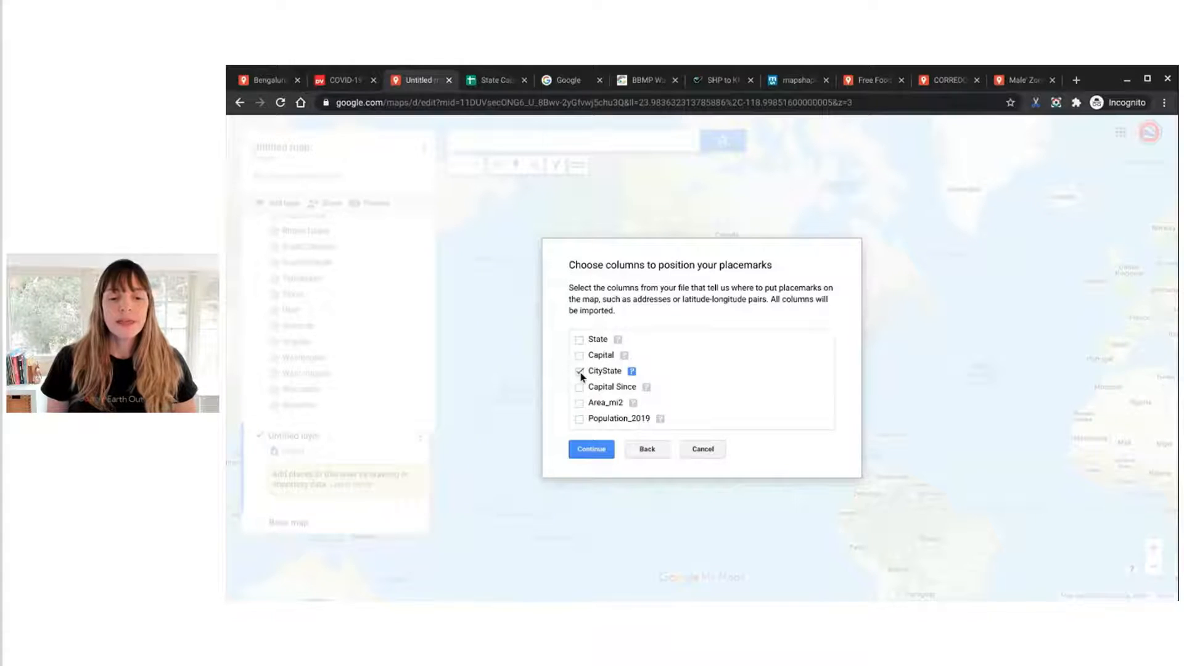
click(591, 452)
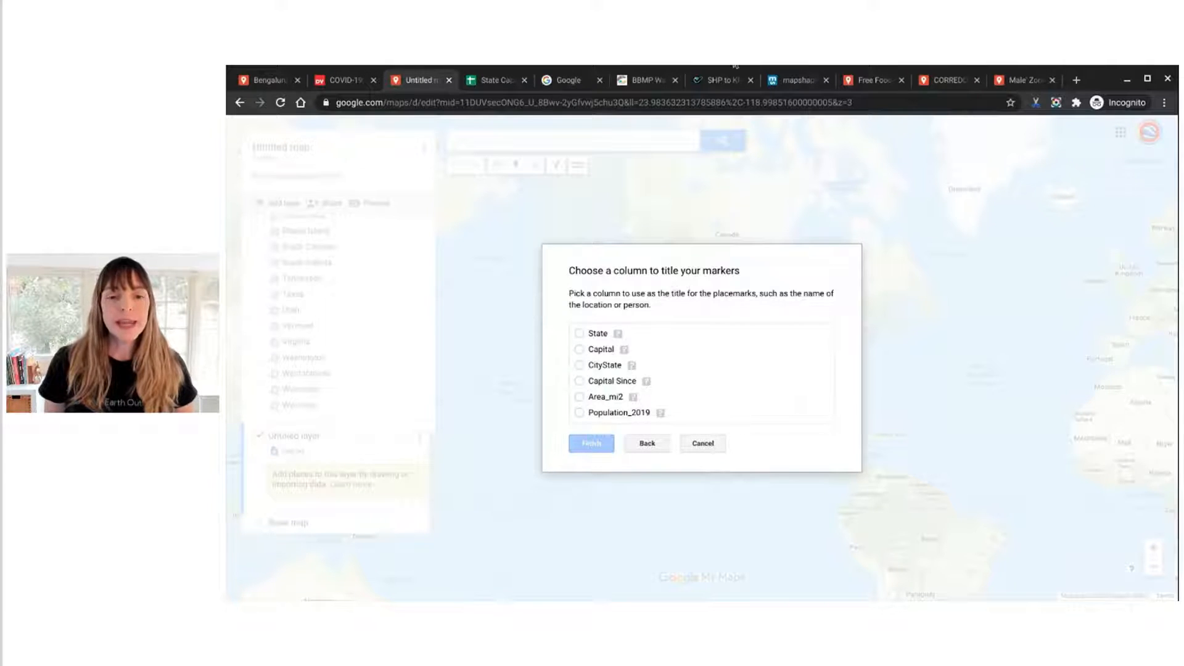
click(579, 350)
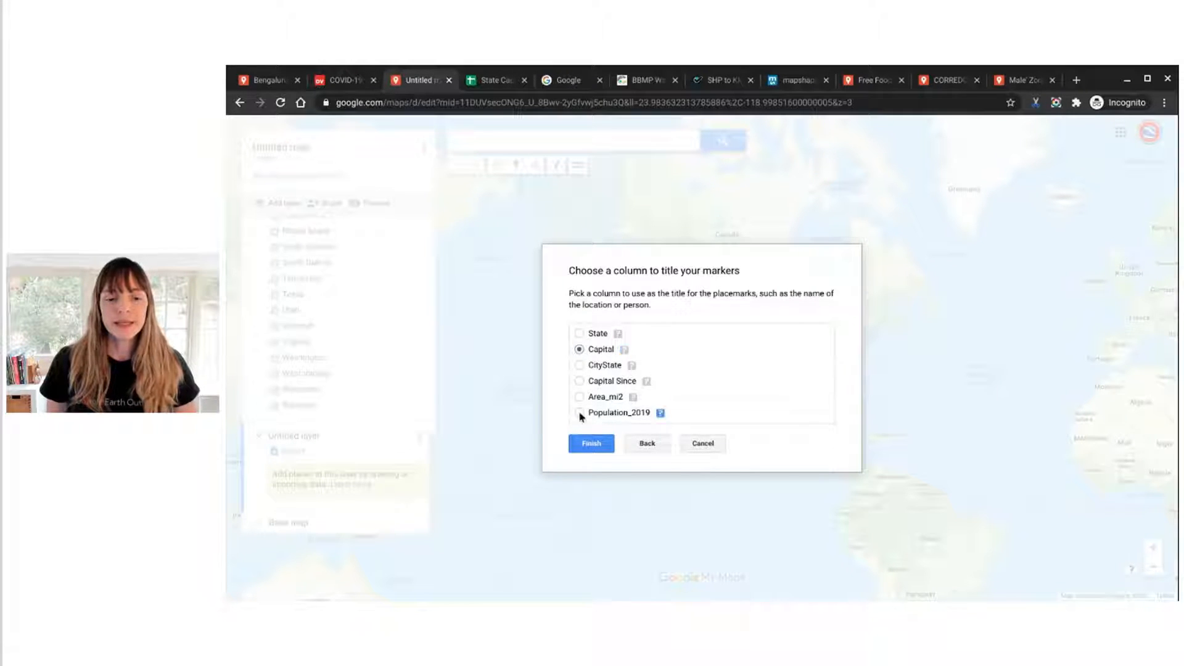
click(589, 445)
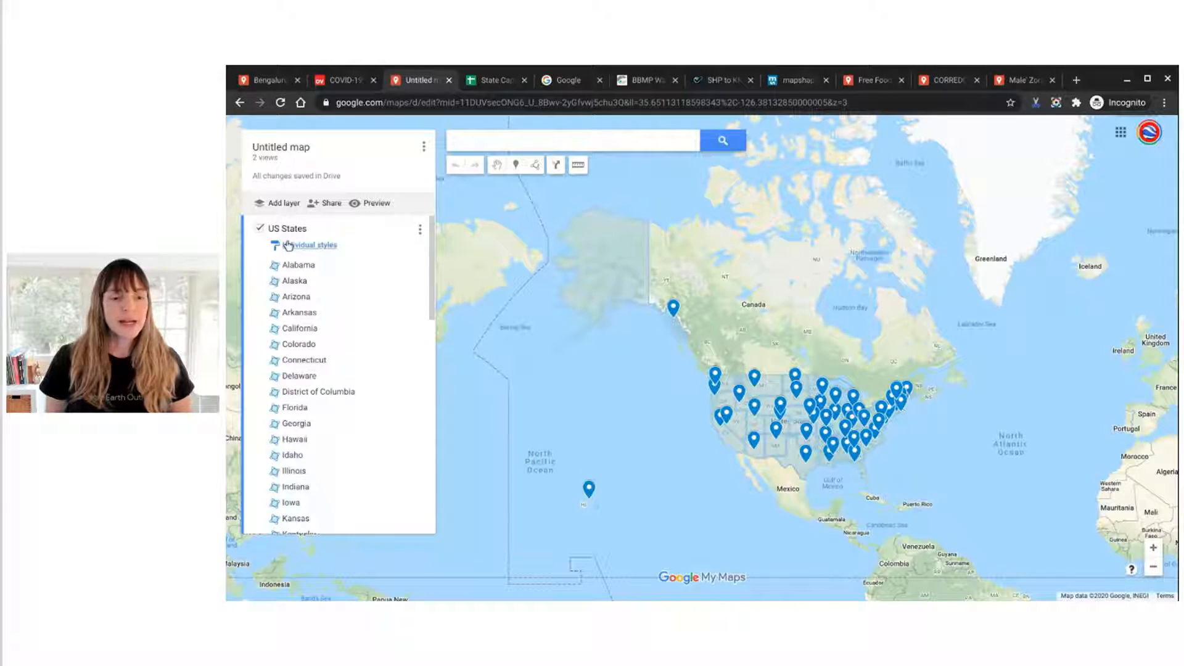
Hide the US States layer so only the State Capitals markers are displayed
click(259, 229)
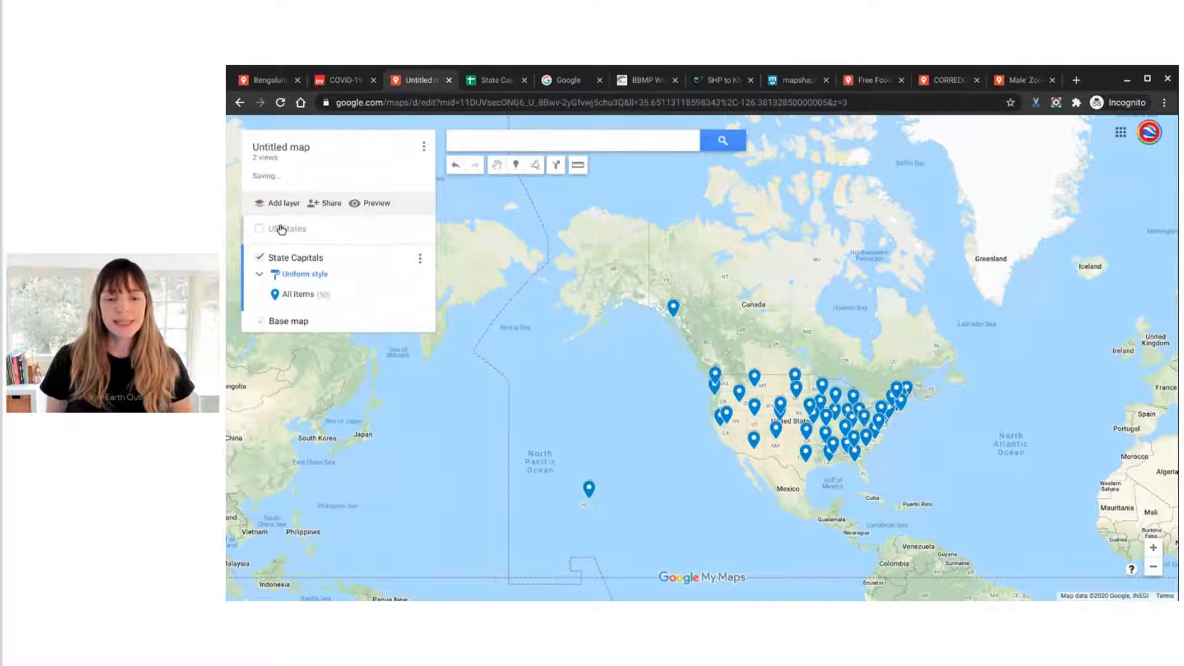
scroll(784, 450, up, 1)
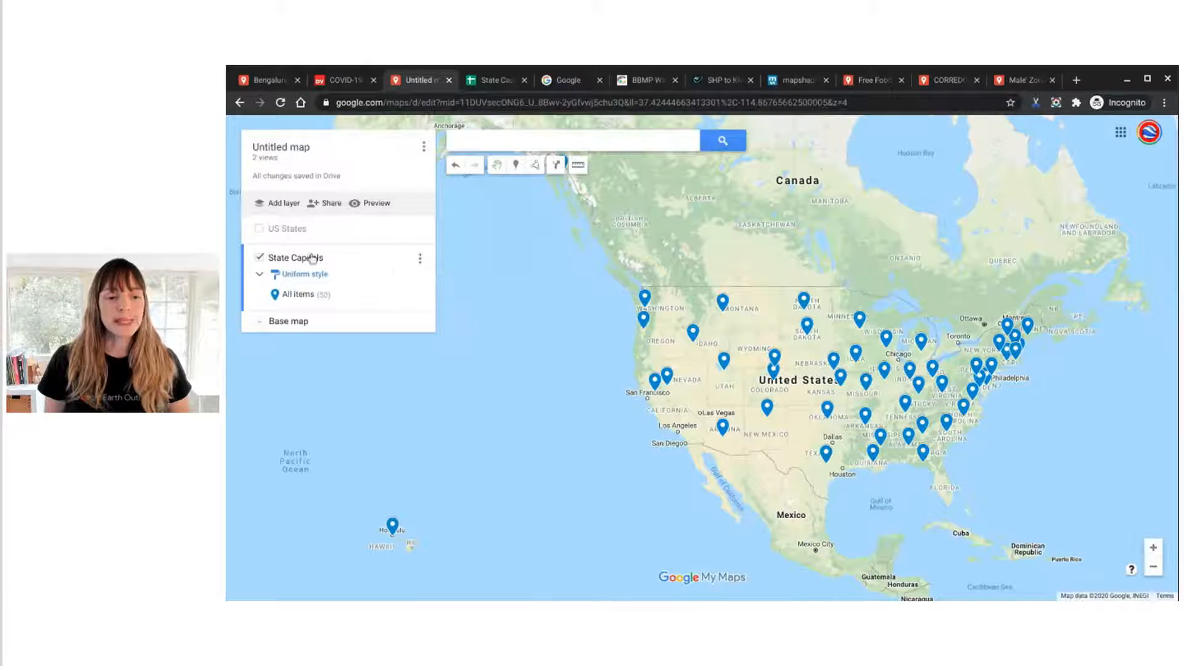
Open the State Capitals layer's data table and examine the Colorado record for Denver
click(420, 259)
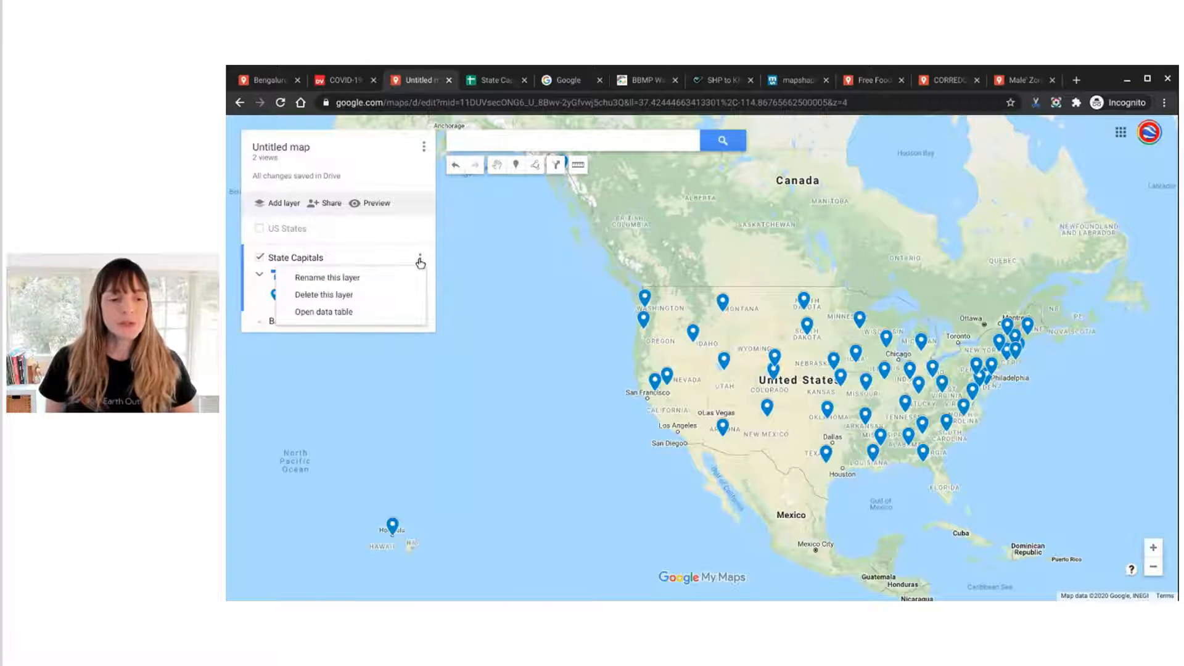
click(324, 312)
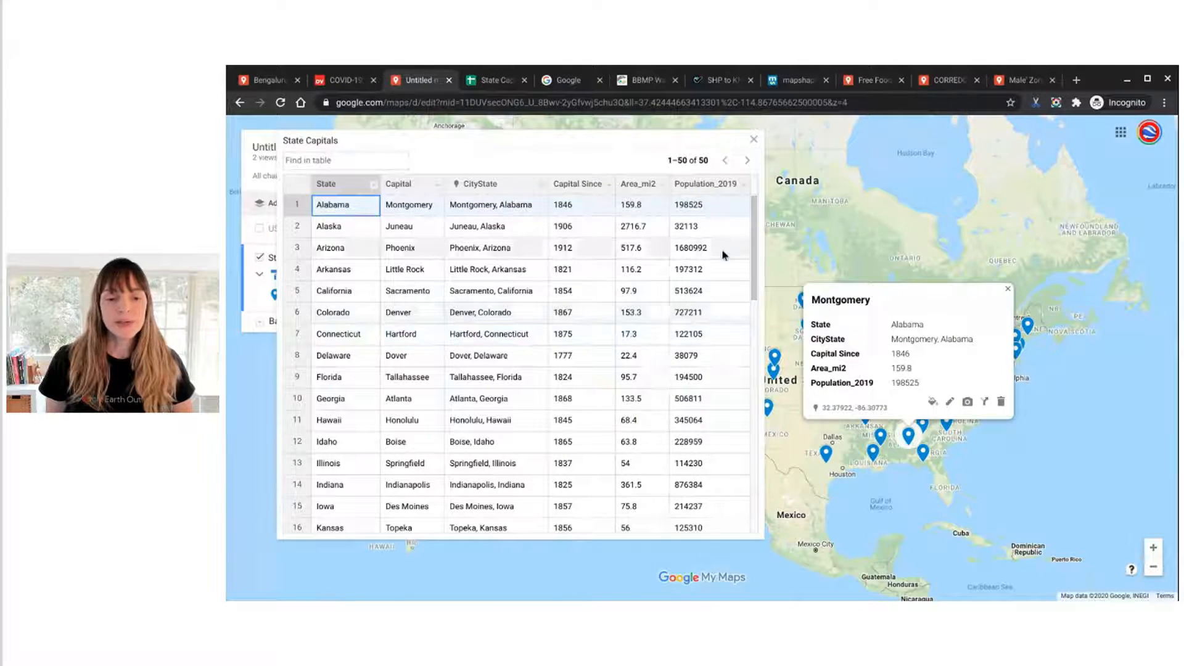
drag(754, 242, 760, 199)
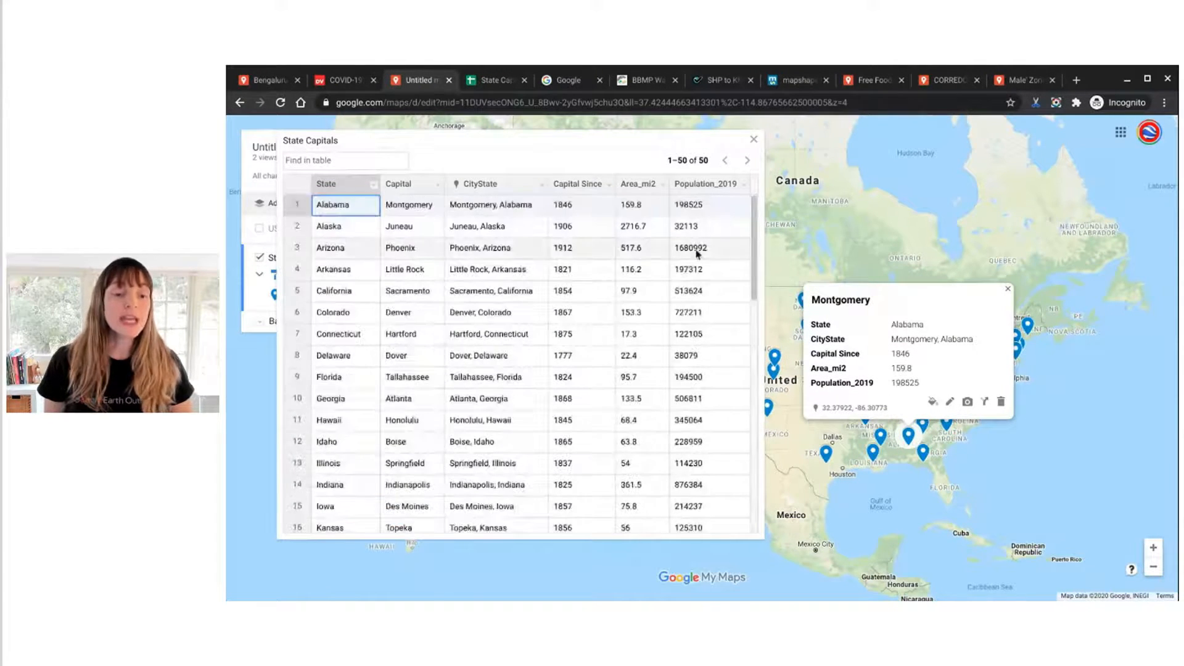
click(411, 317)
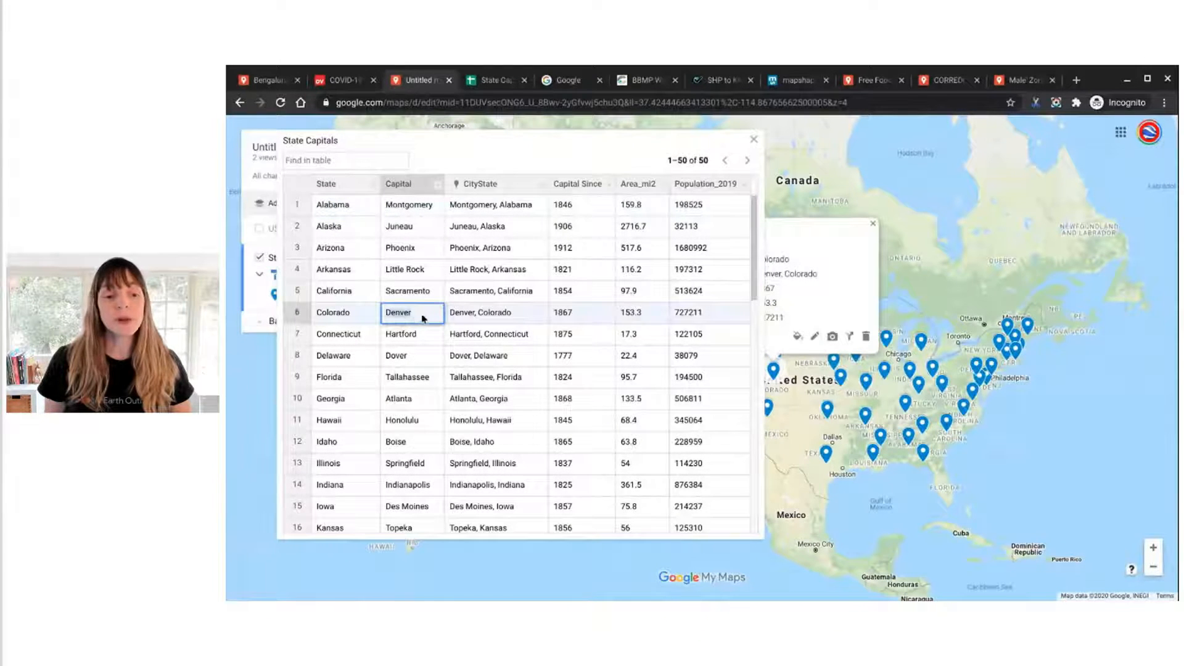
key(Left)
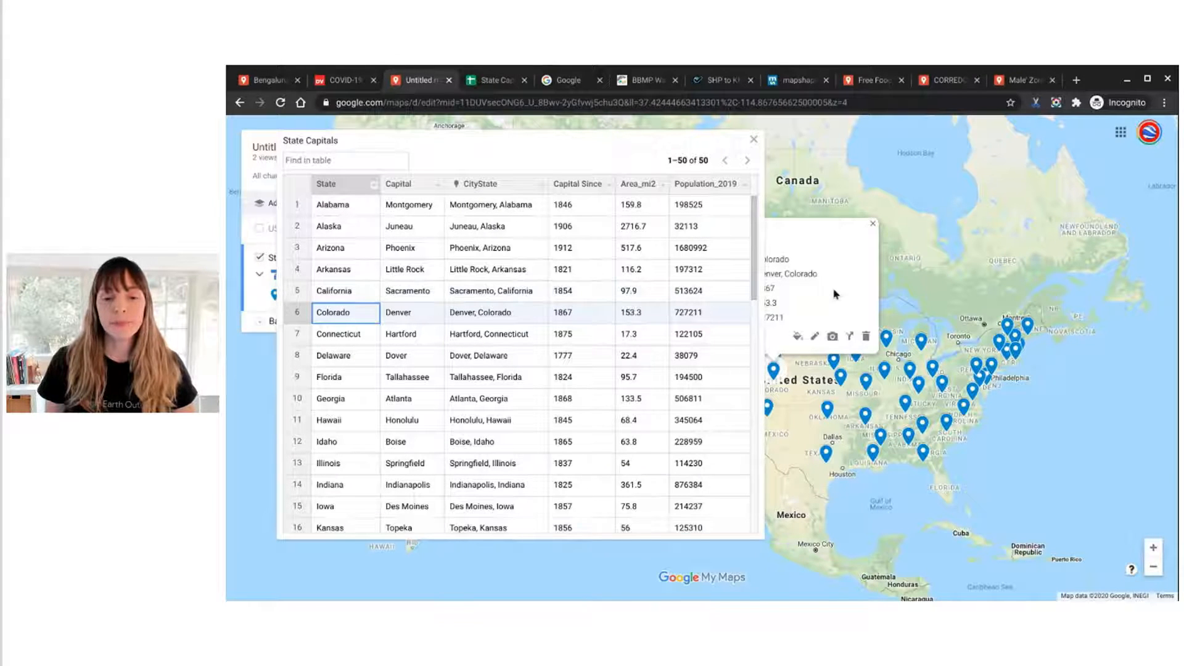
Close the data table and review the options for grouping the State Capitals places, keeping the US States layer hidden
click(752, 140)
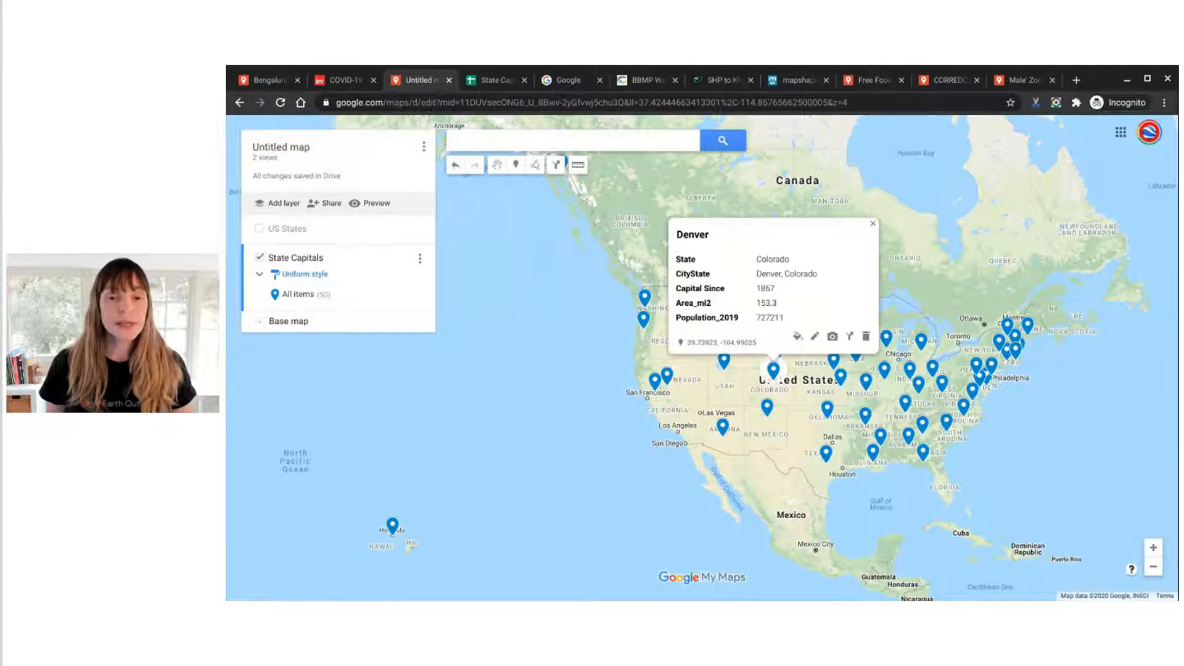
click(297, 279)
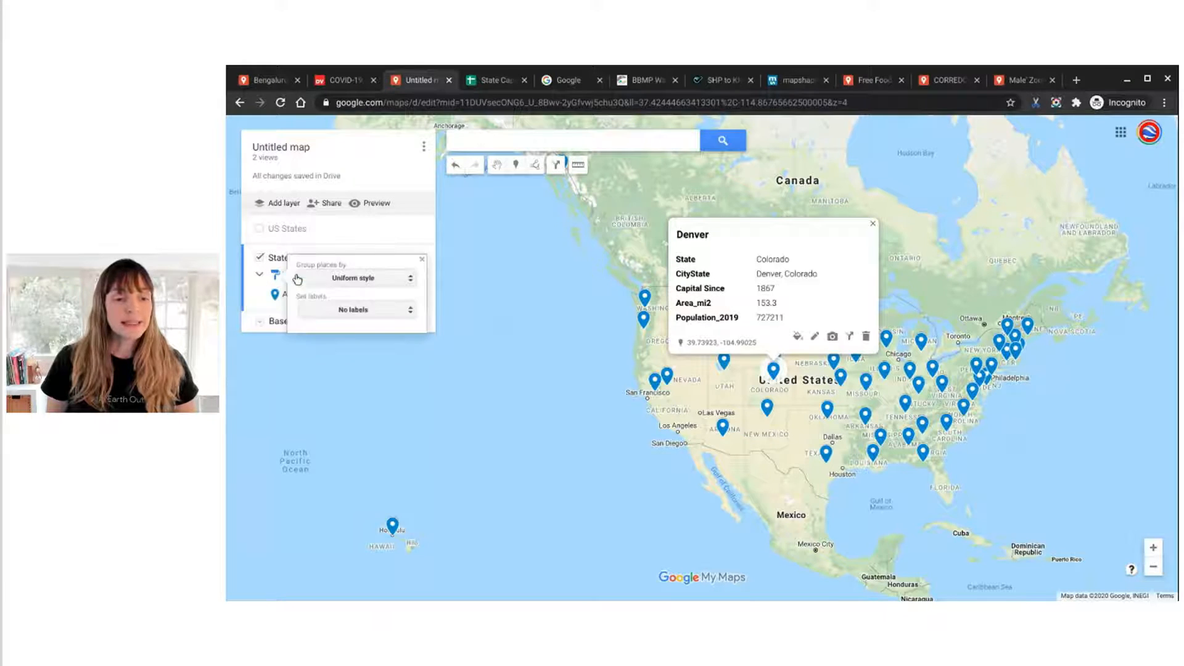
click(348, 281)
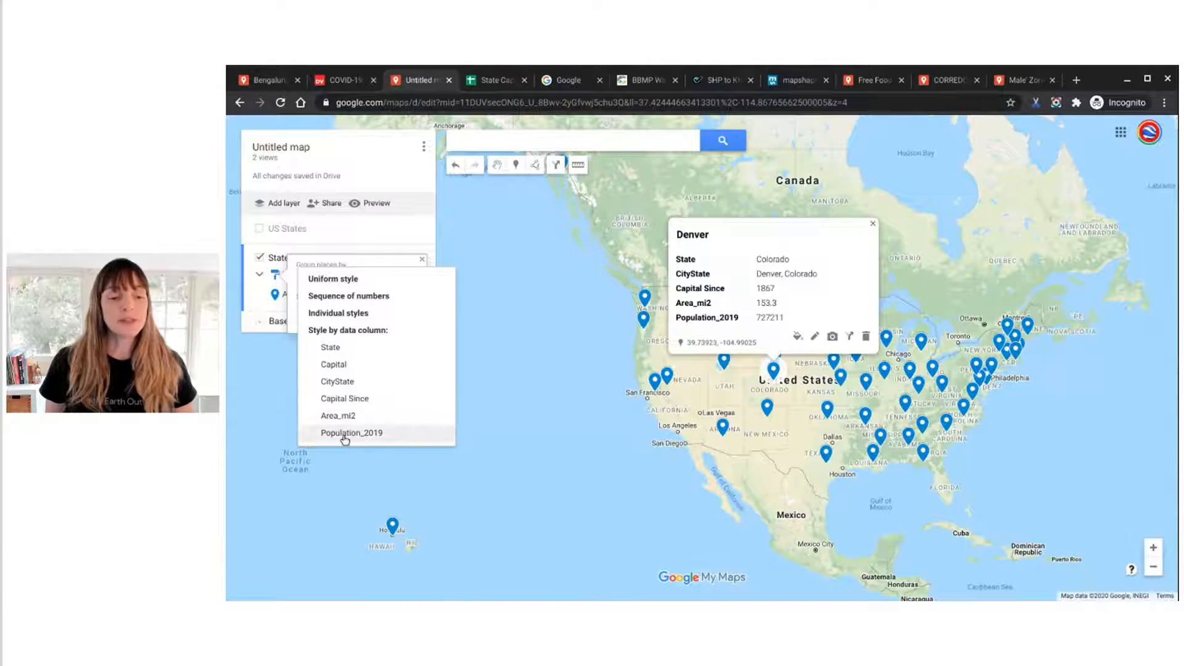
click(375, 248)
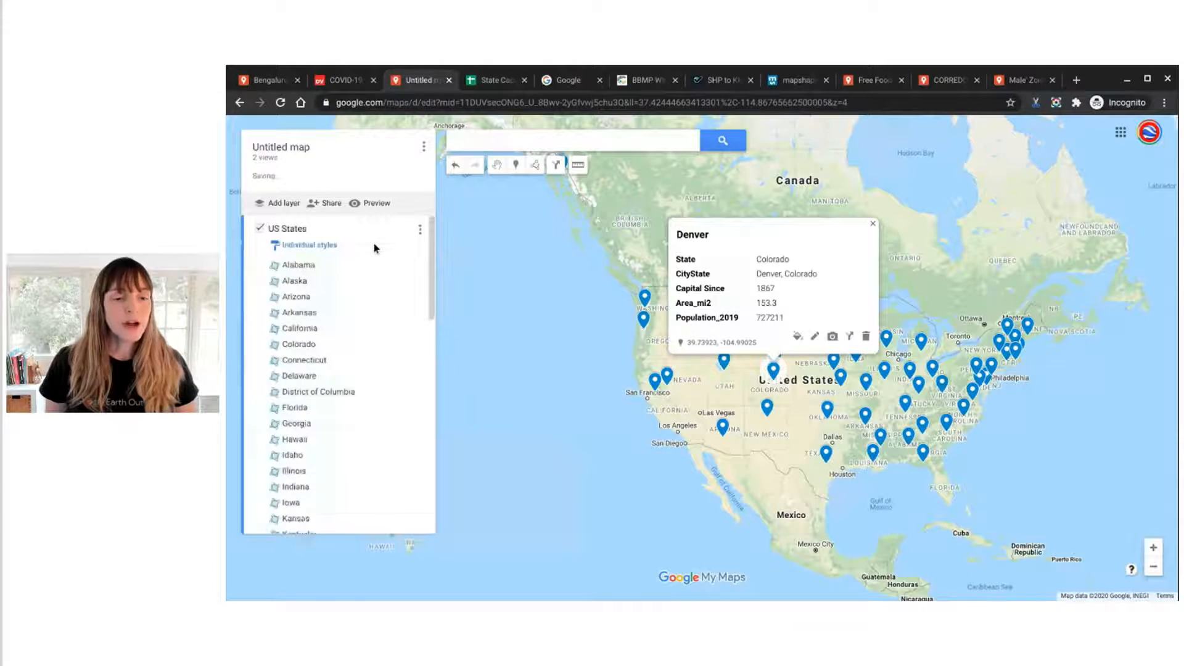
click(260, 229)
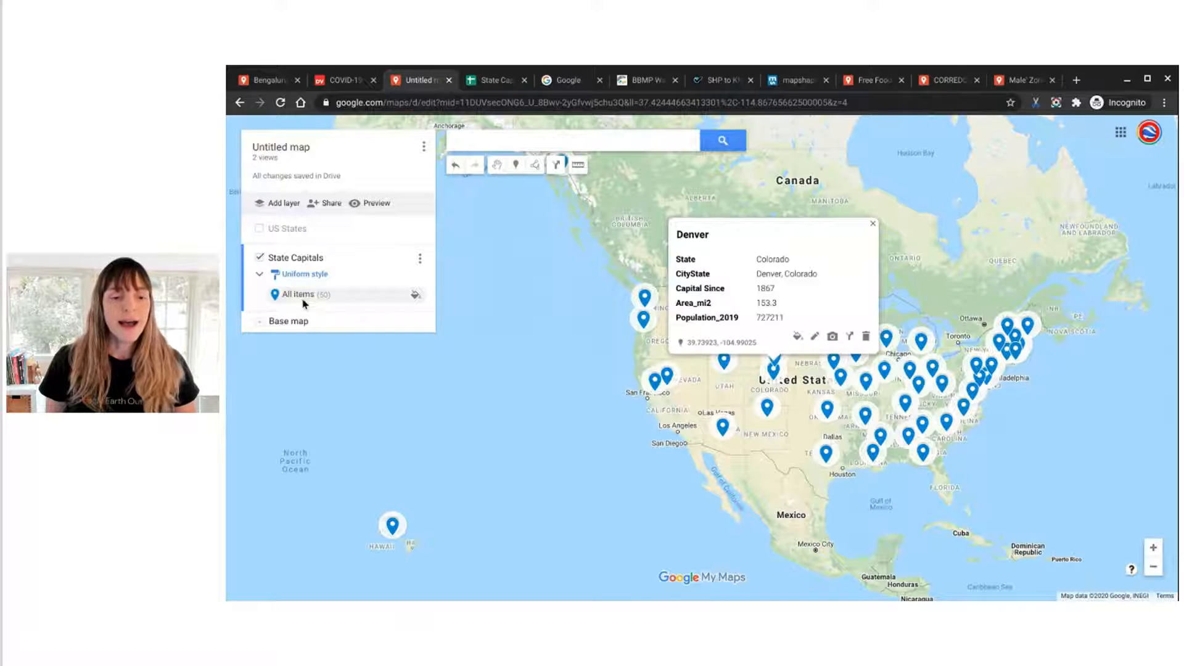
Change the marker for all State Capitals items to a custom capitol building icon uploaded from the device
click(415, 294)
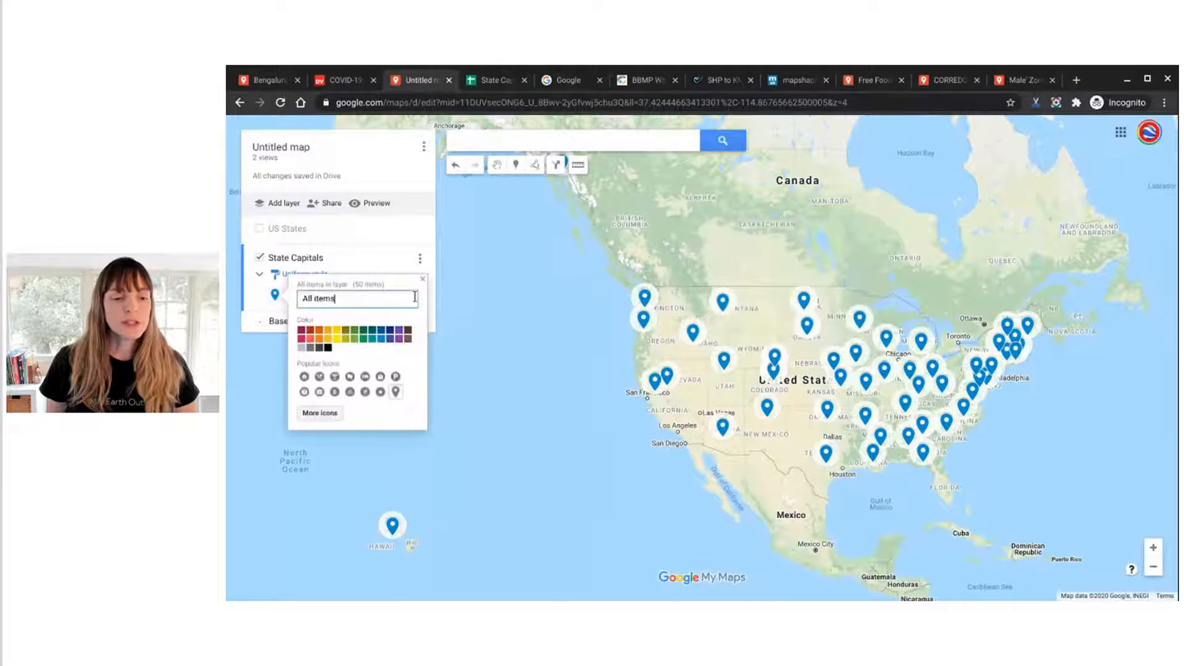
click(304, 376)
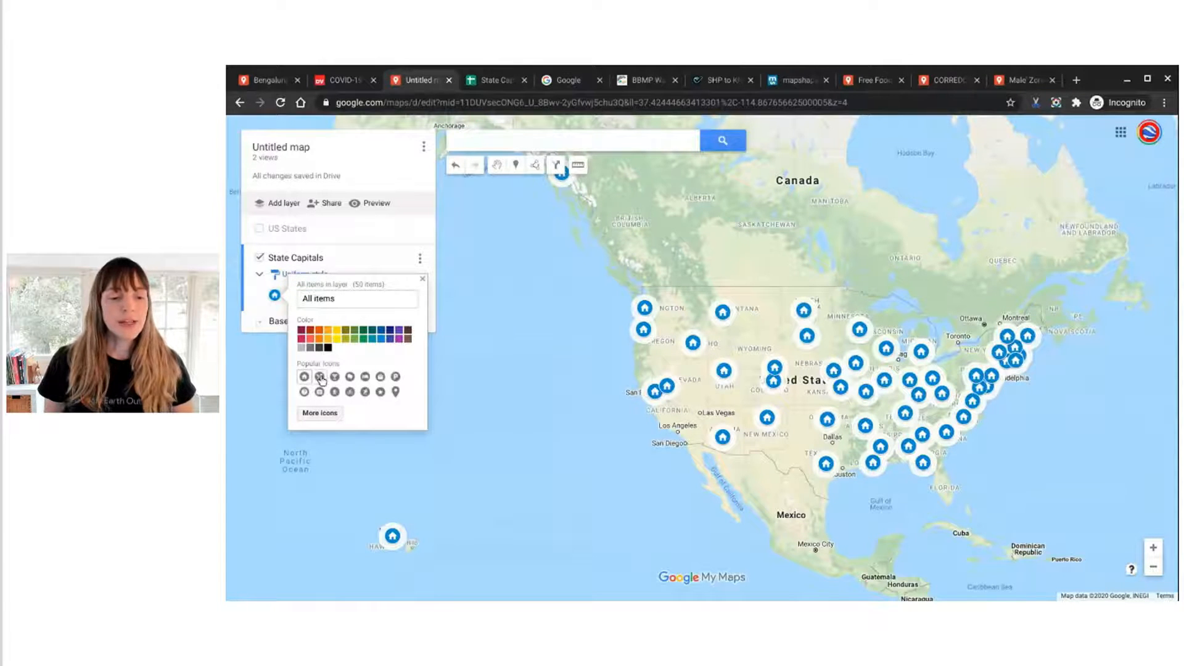
click(322, 418)
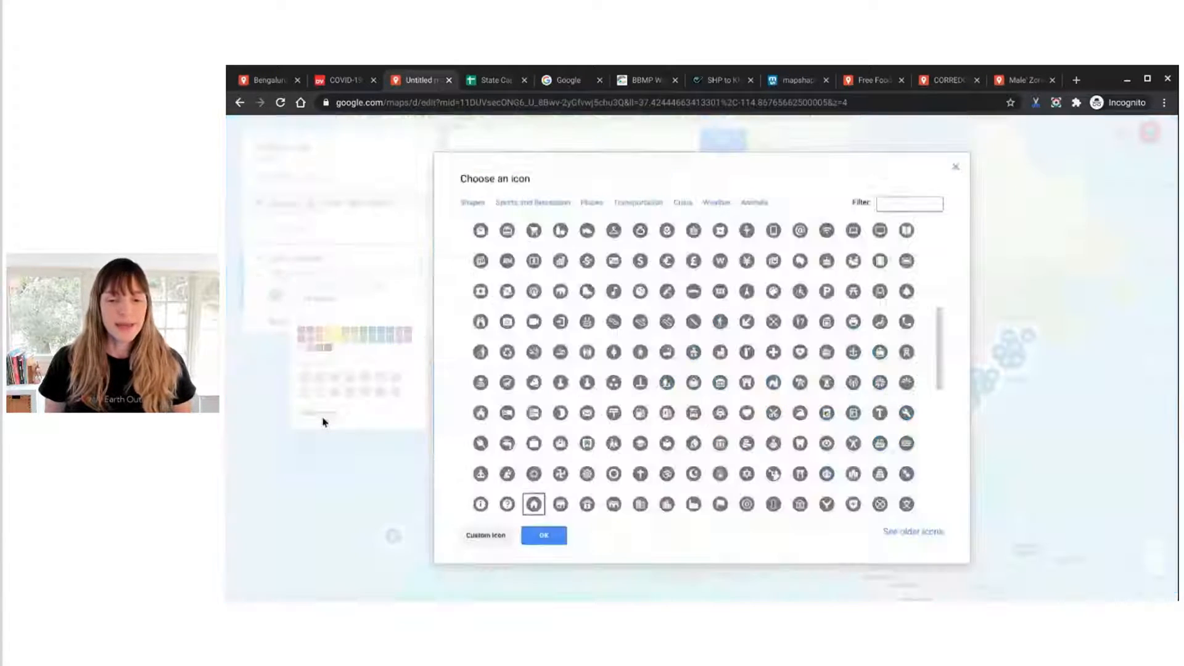
click(487, 534)
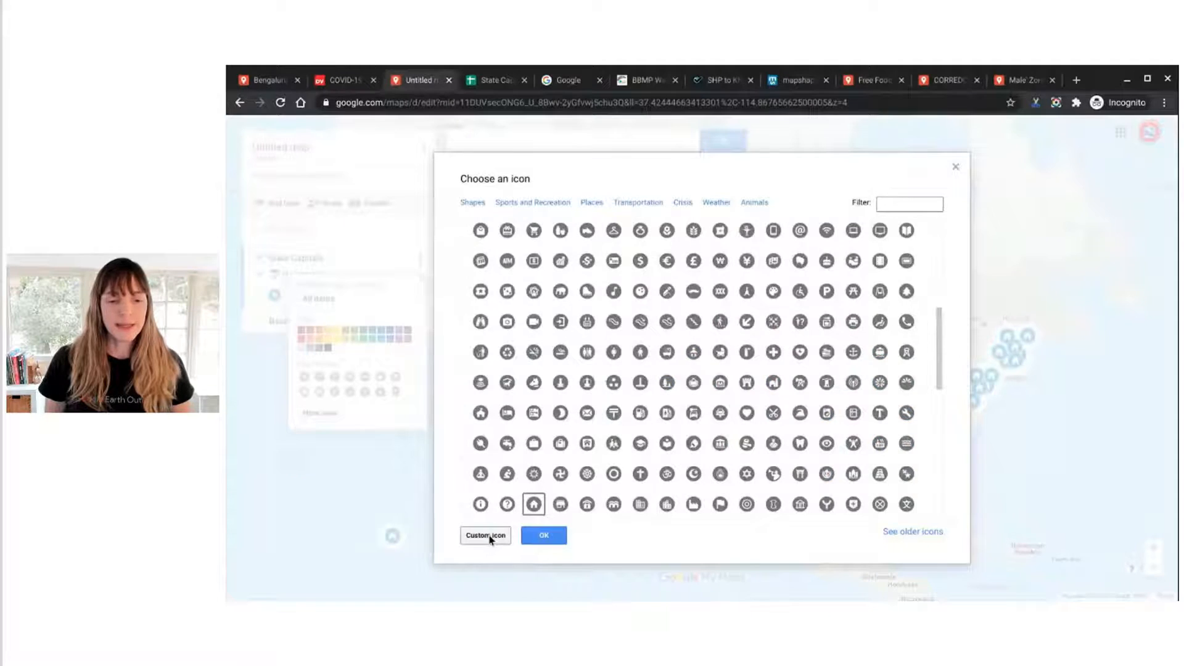
click(703, 395)
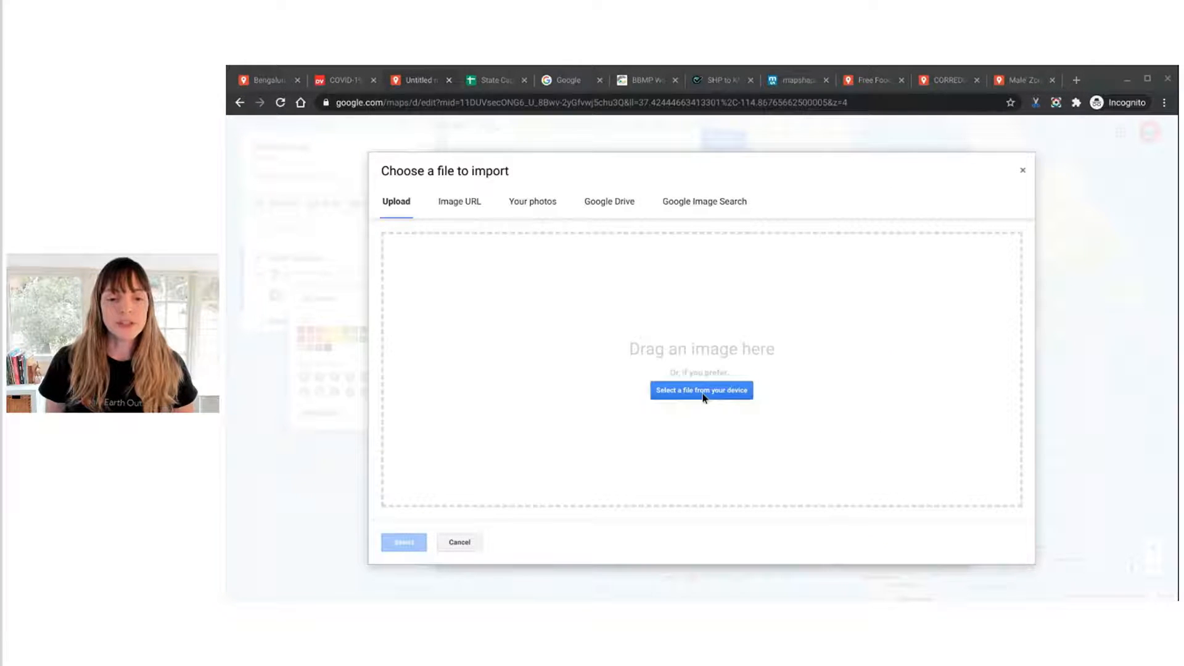
key(Return)
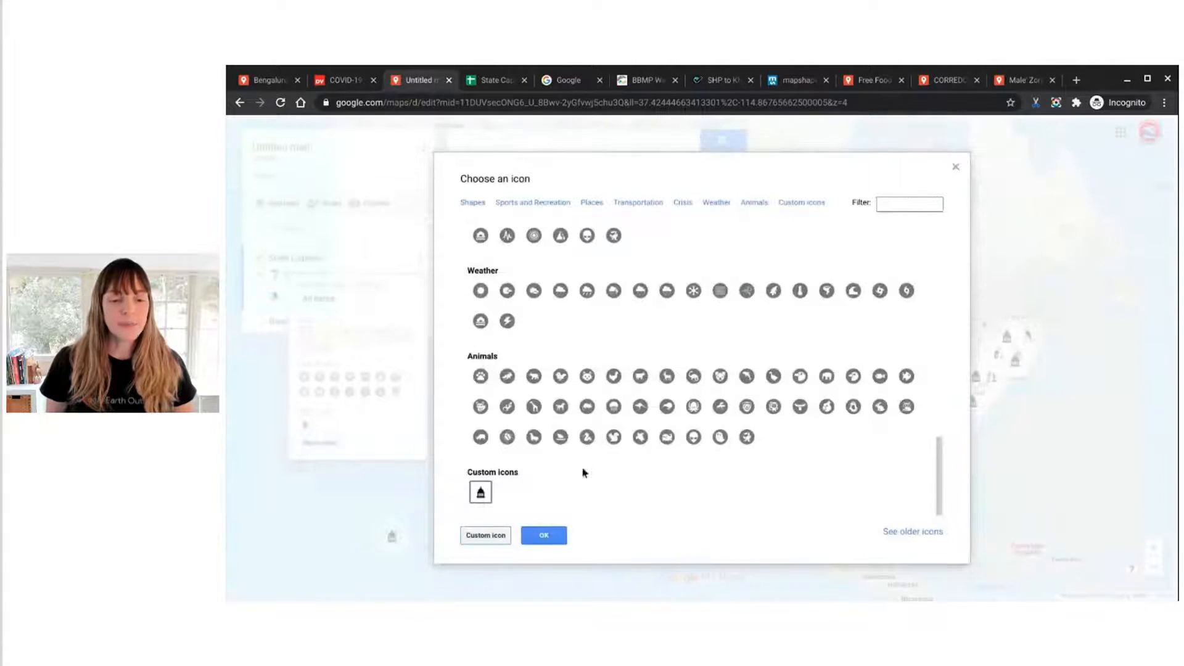
click(542, 534)
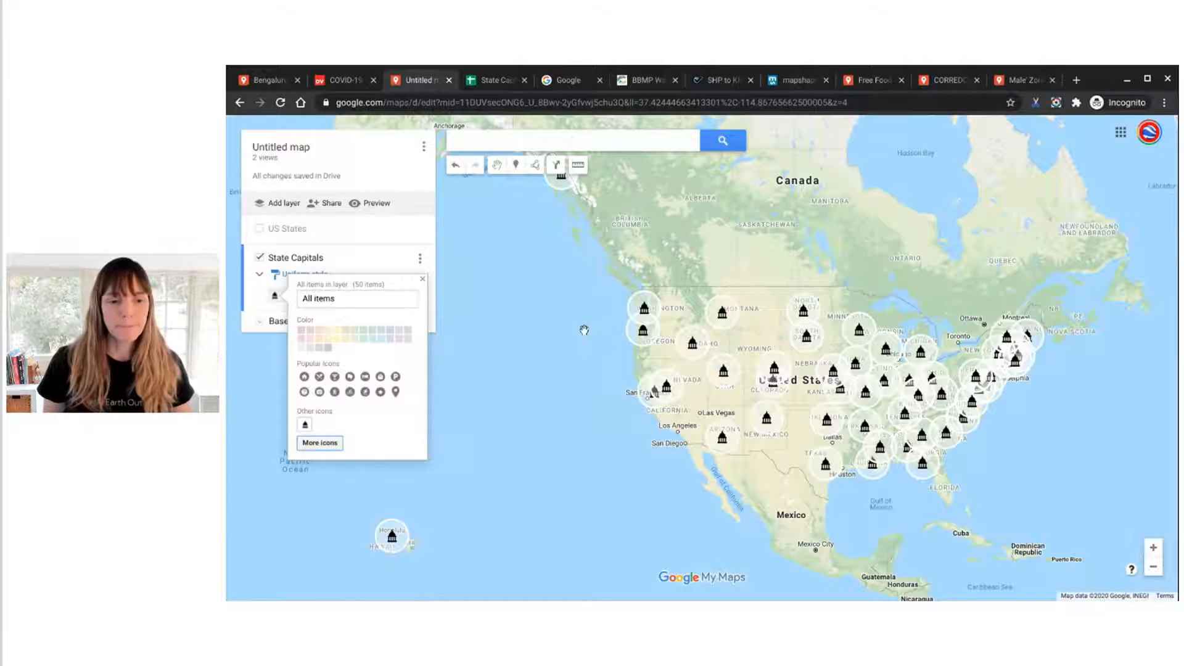
click(423, 279)
Show the US States layer and style its polygons by the ALAND data column
click(272, 230)
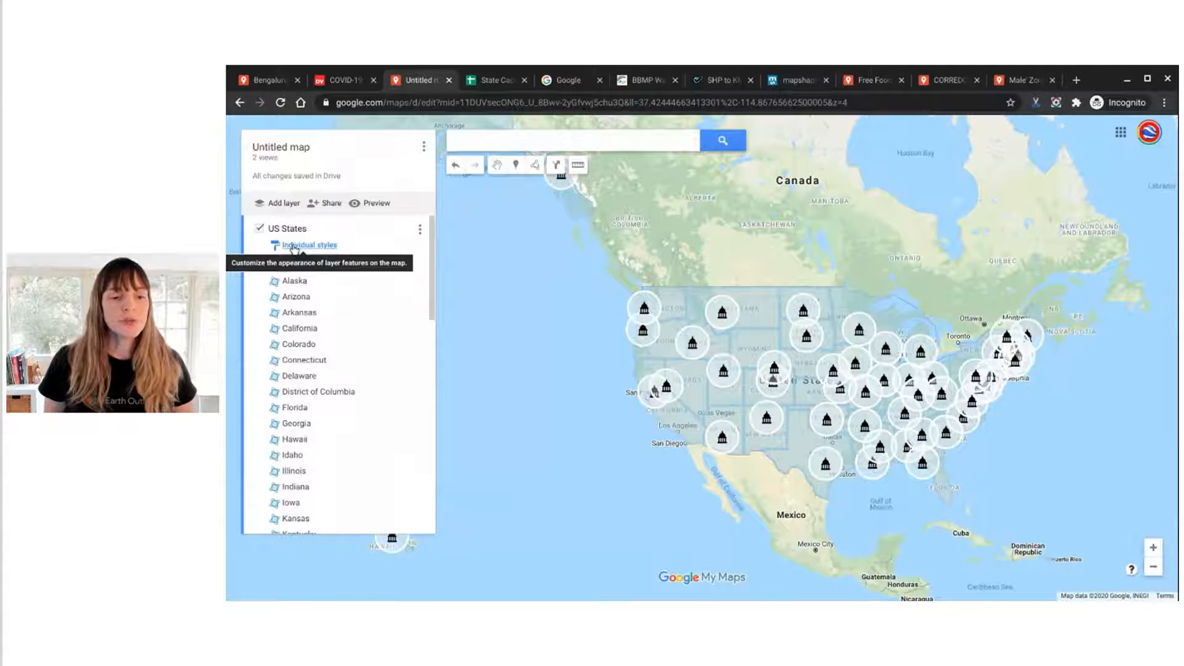
click(295, 249)
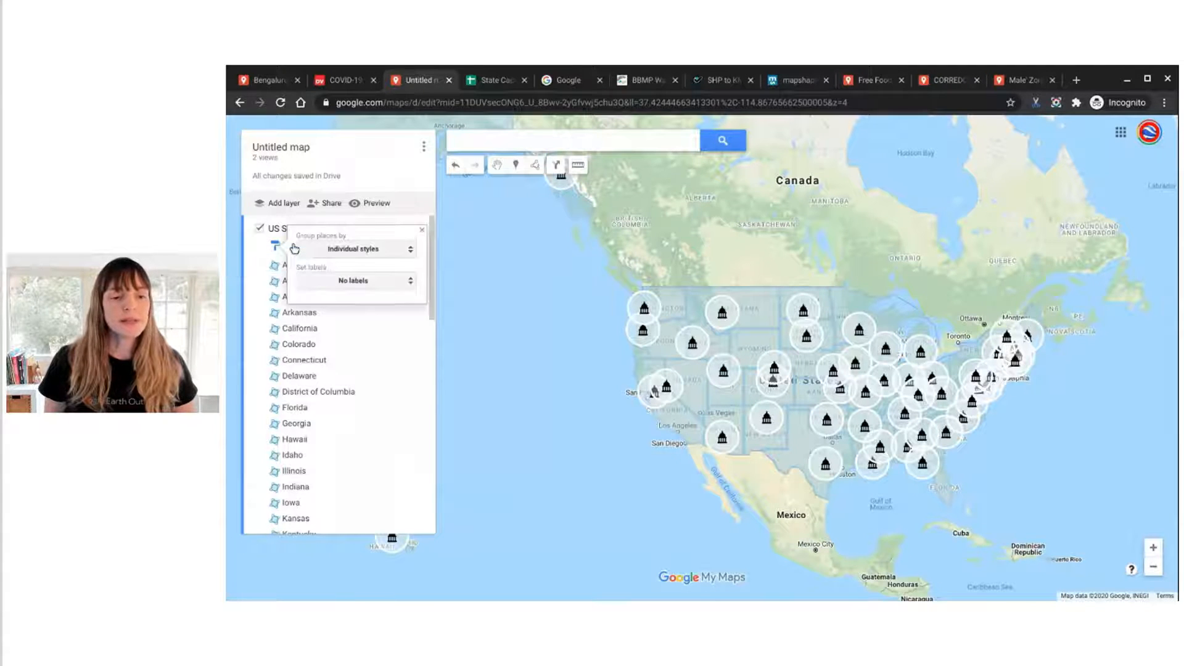
click(357, 250)
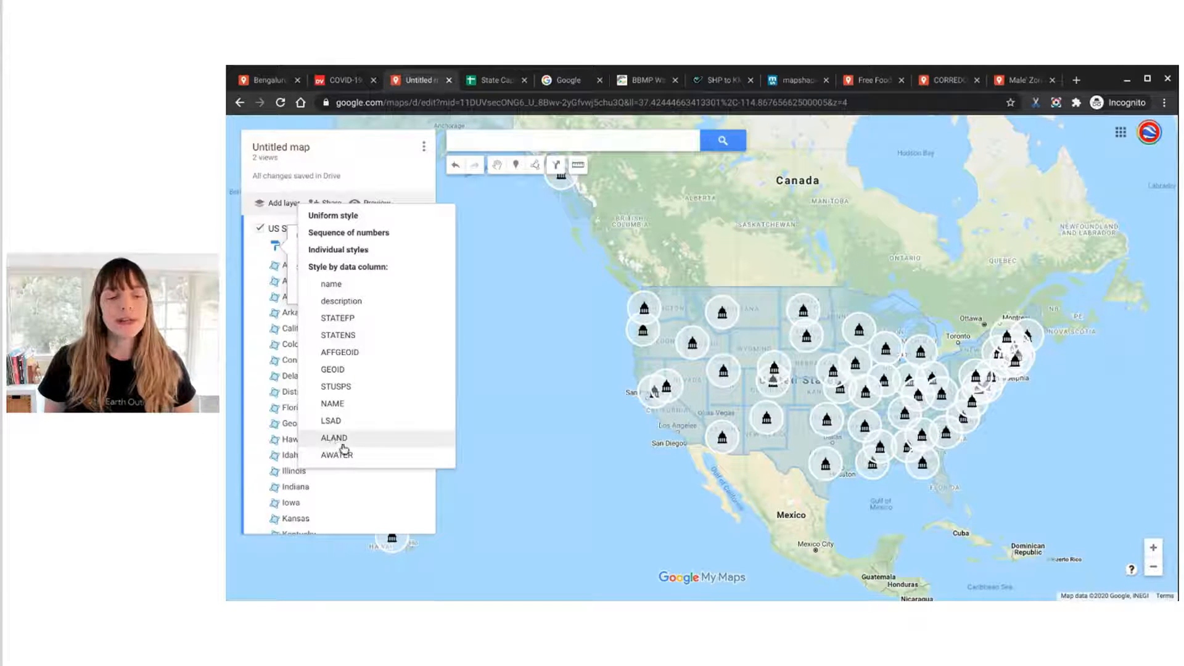
click(377, 443)
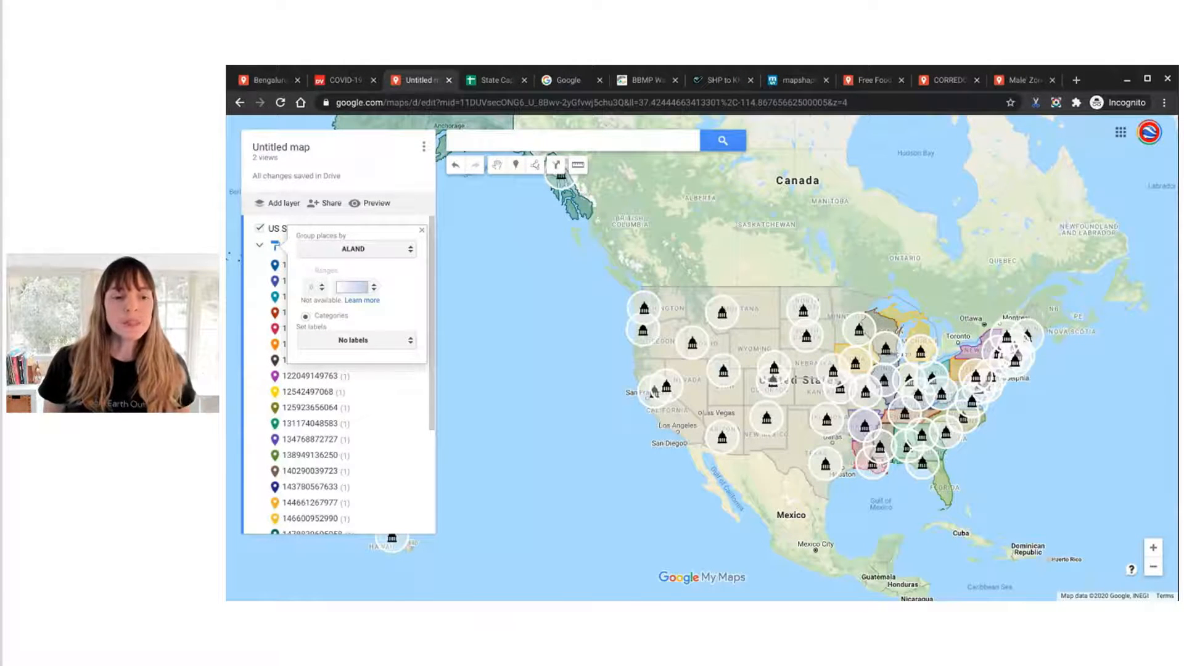
click(423, 230)
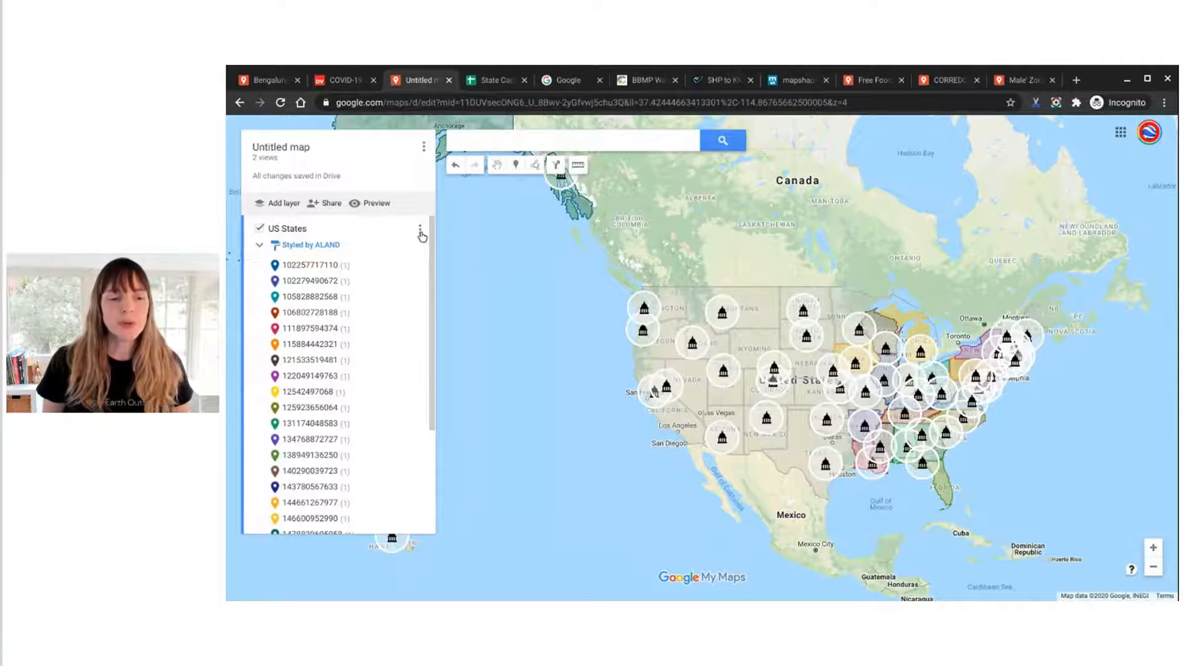
Duplicate the ALAND column in the US States data table as a Number column named ALAND_Num
click(421, 232)
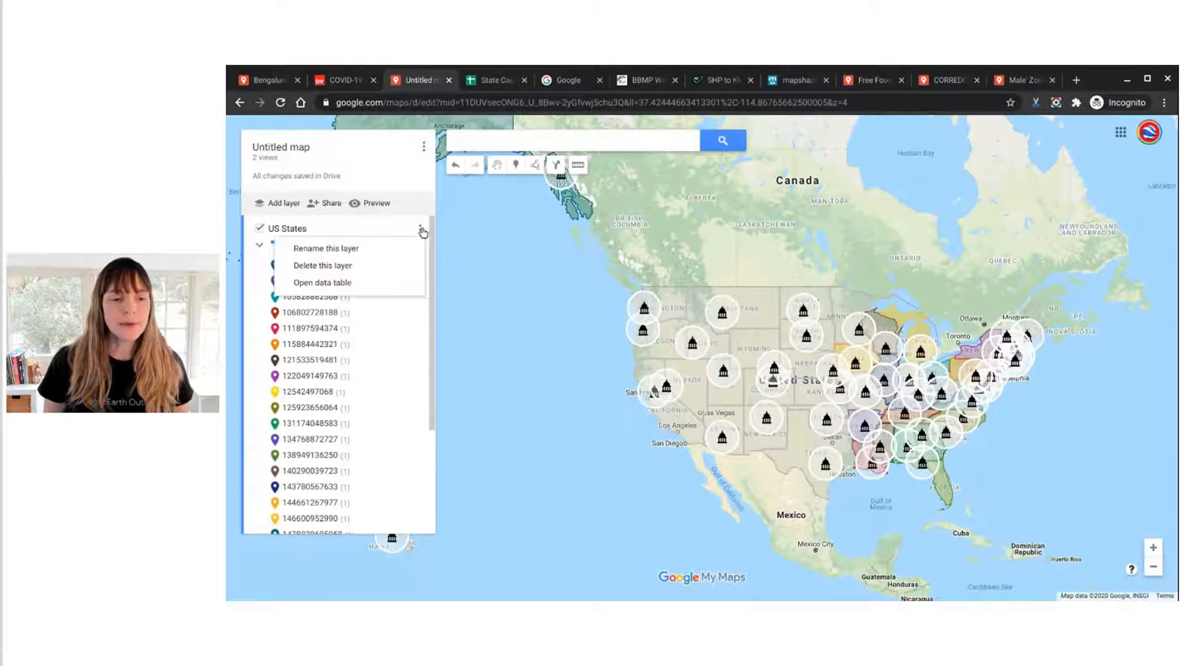
click(332, 283)
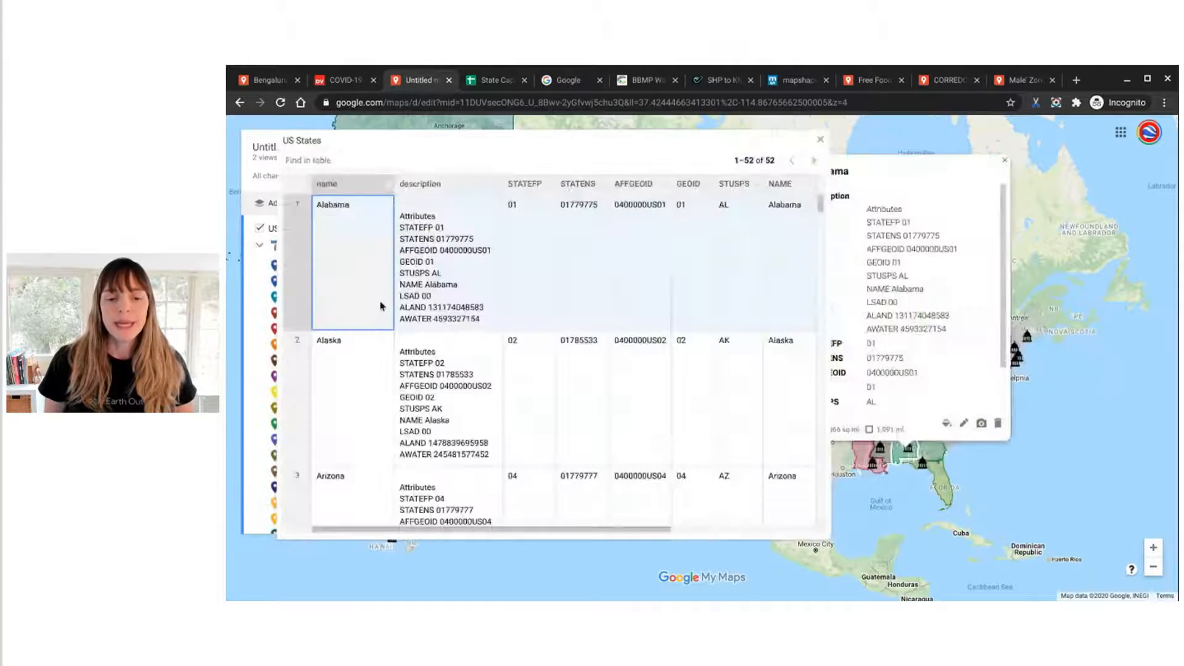
drag(635, 529, 803, 530)
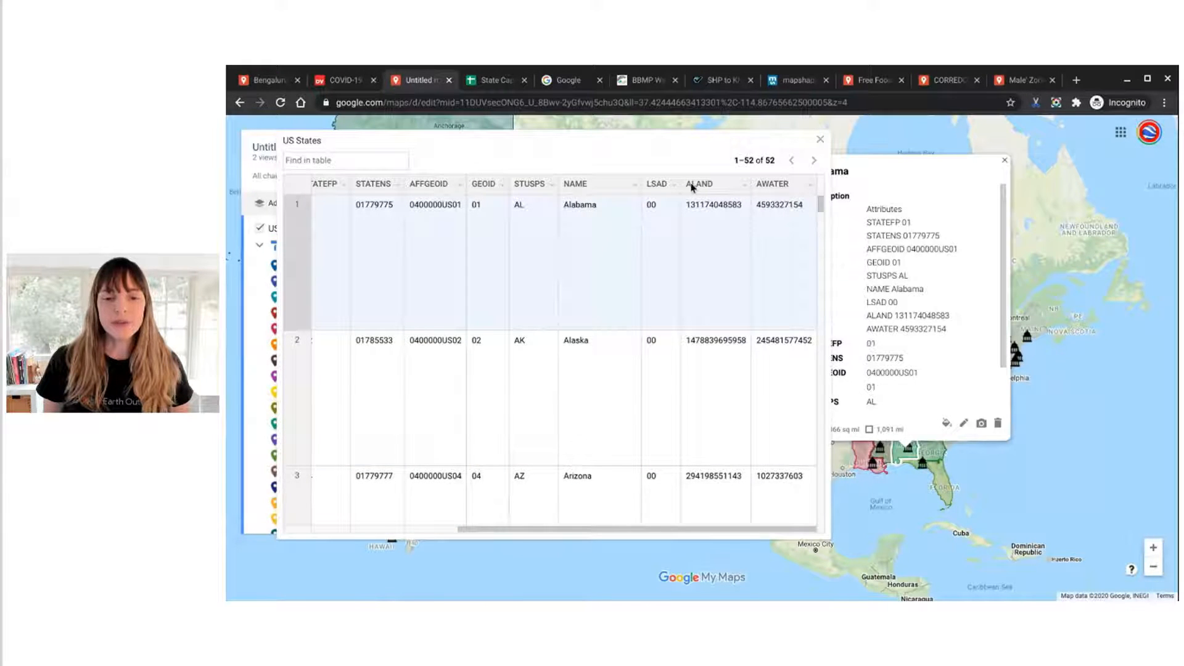
click(744, 189)
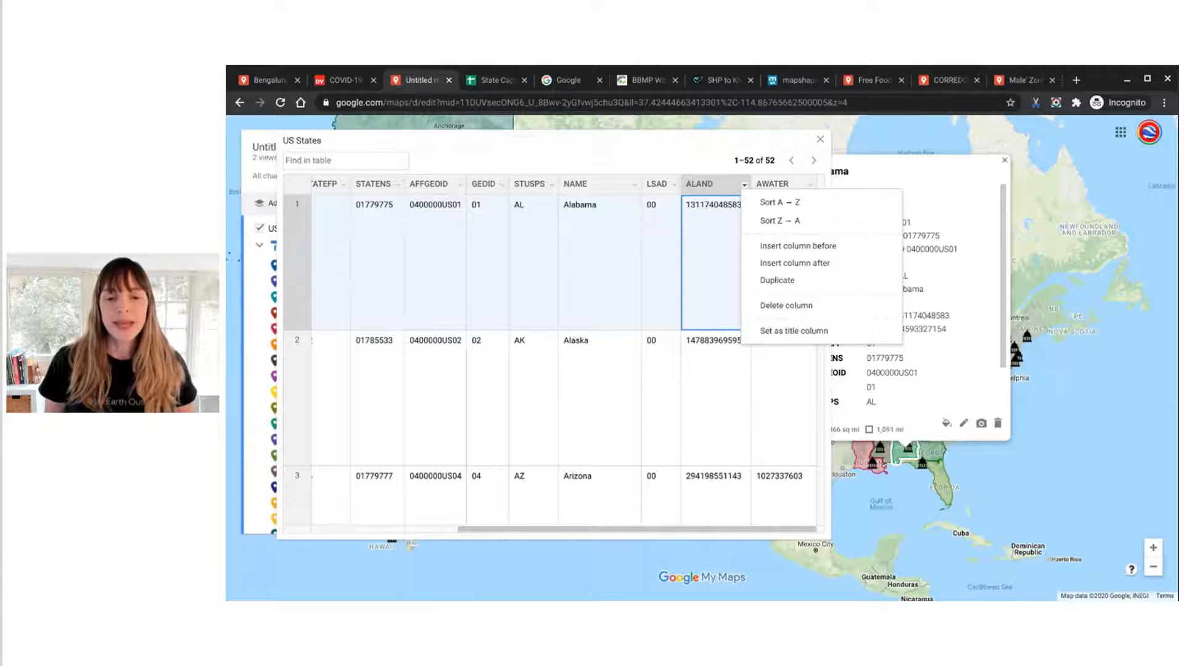
click(772, 285)
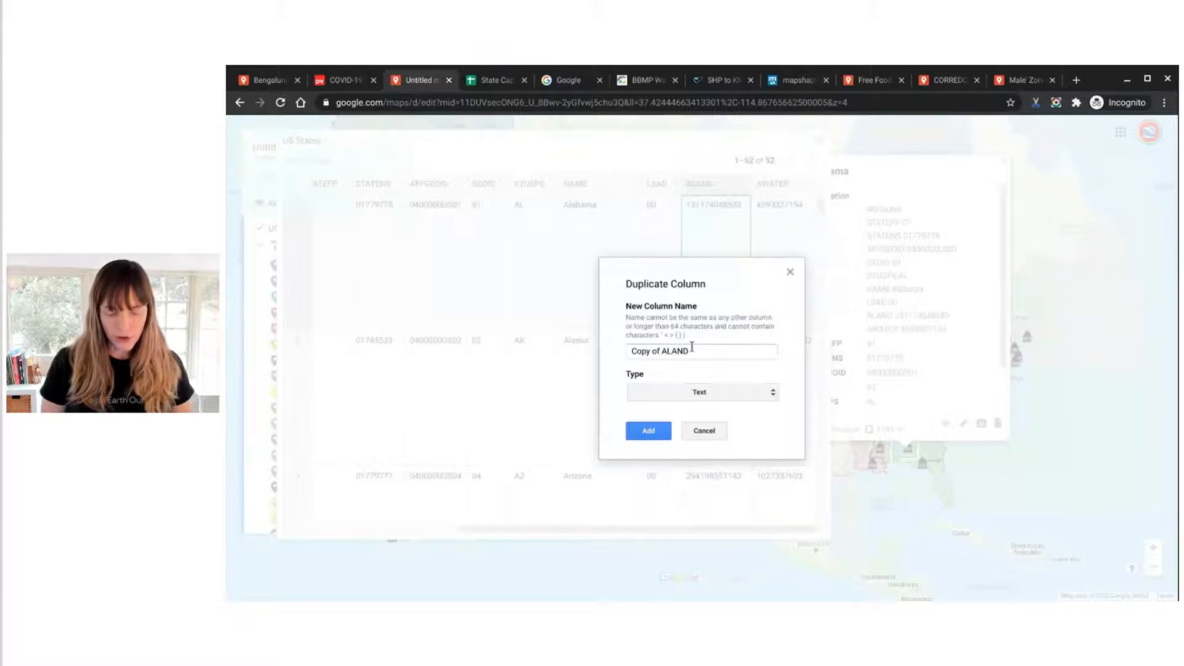
triple_click(692, 348)
text(ALAND_Num)
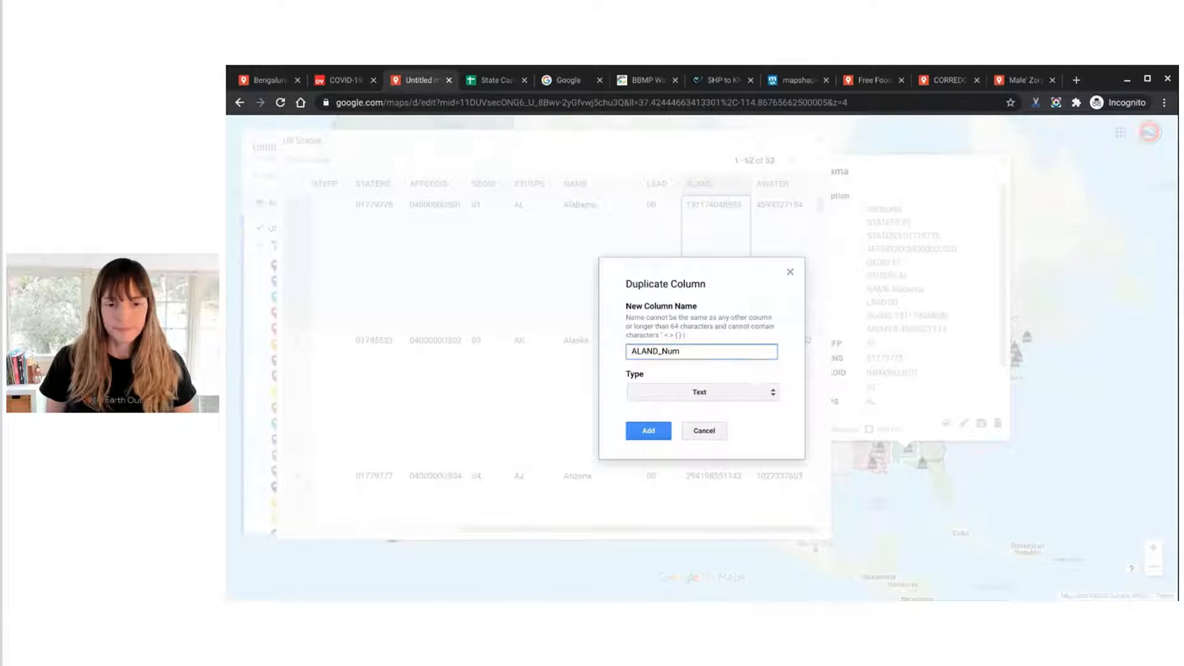
click(662, 391)
click(672, 411)
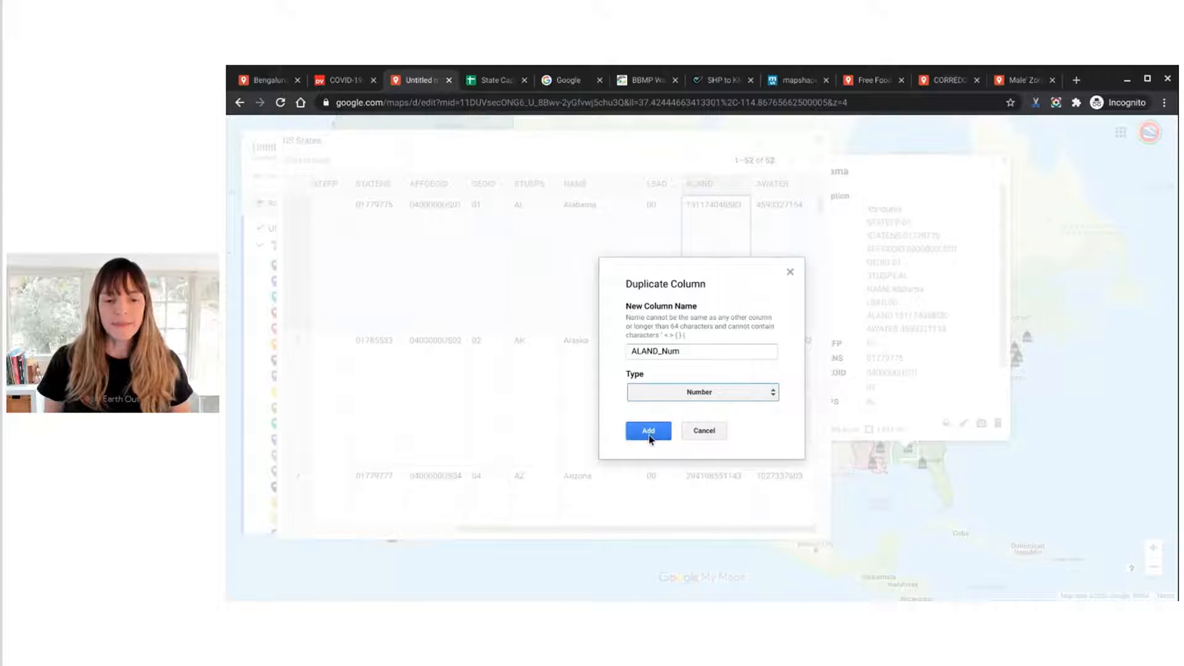
click(648, 435)
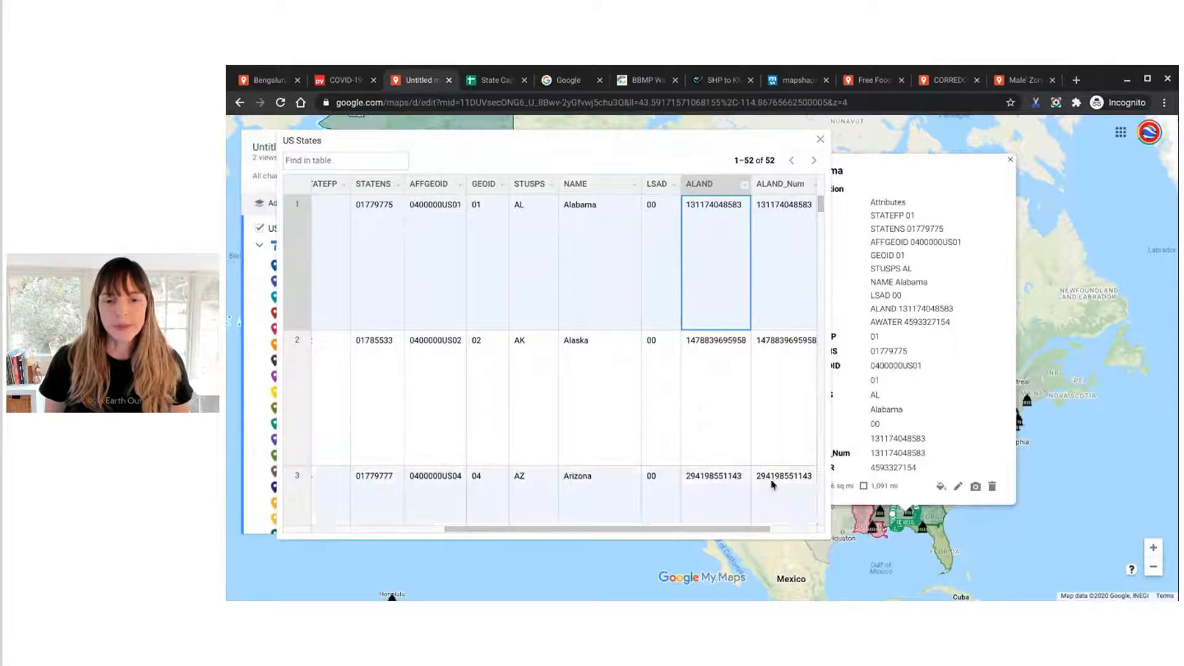
drag(767, 529, 787, 502)
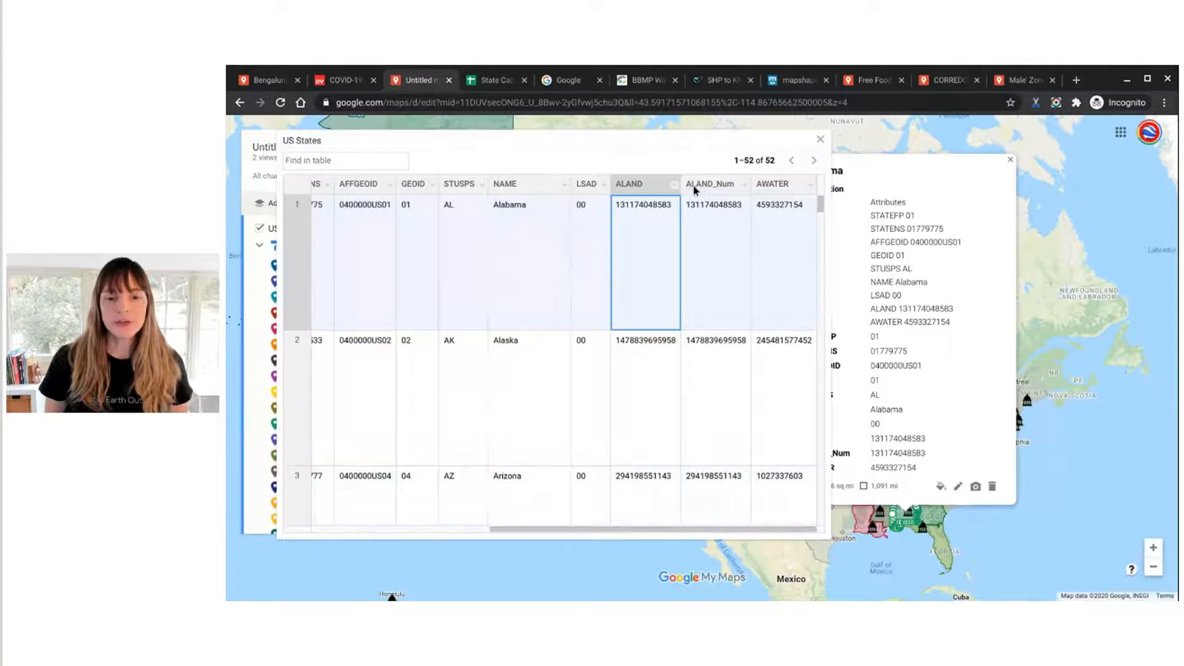
click(820, 139)
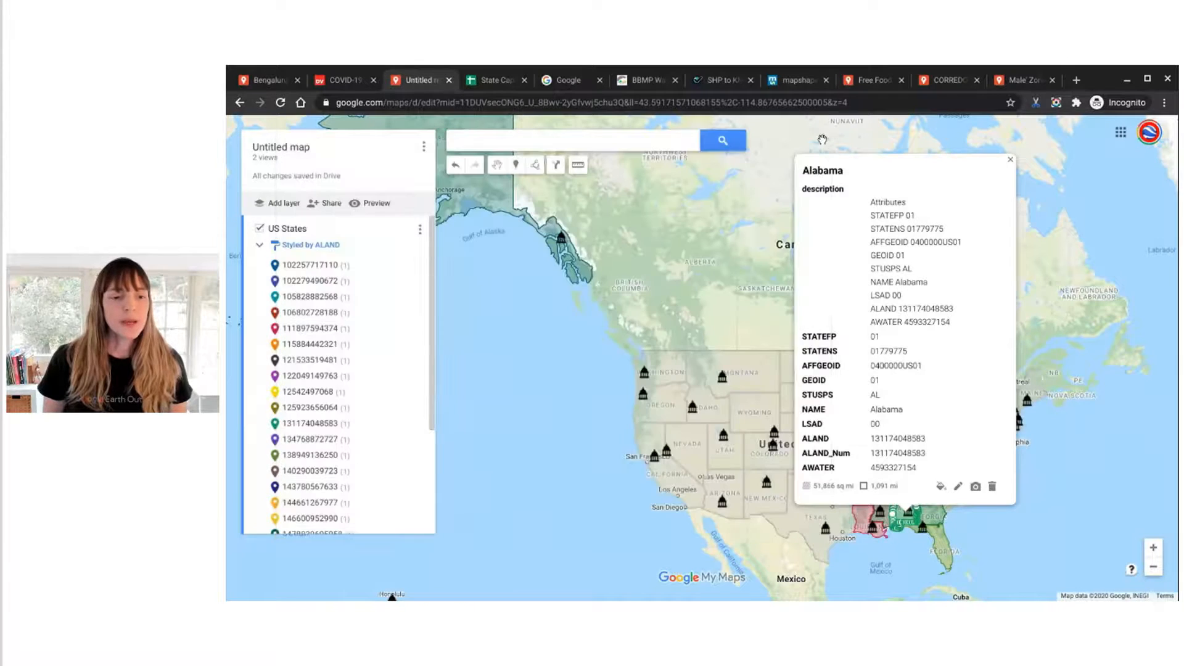
Group the US States places by the ALAND_Num column
click(299, 247)
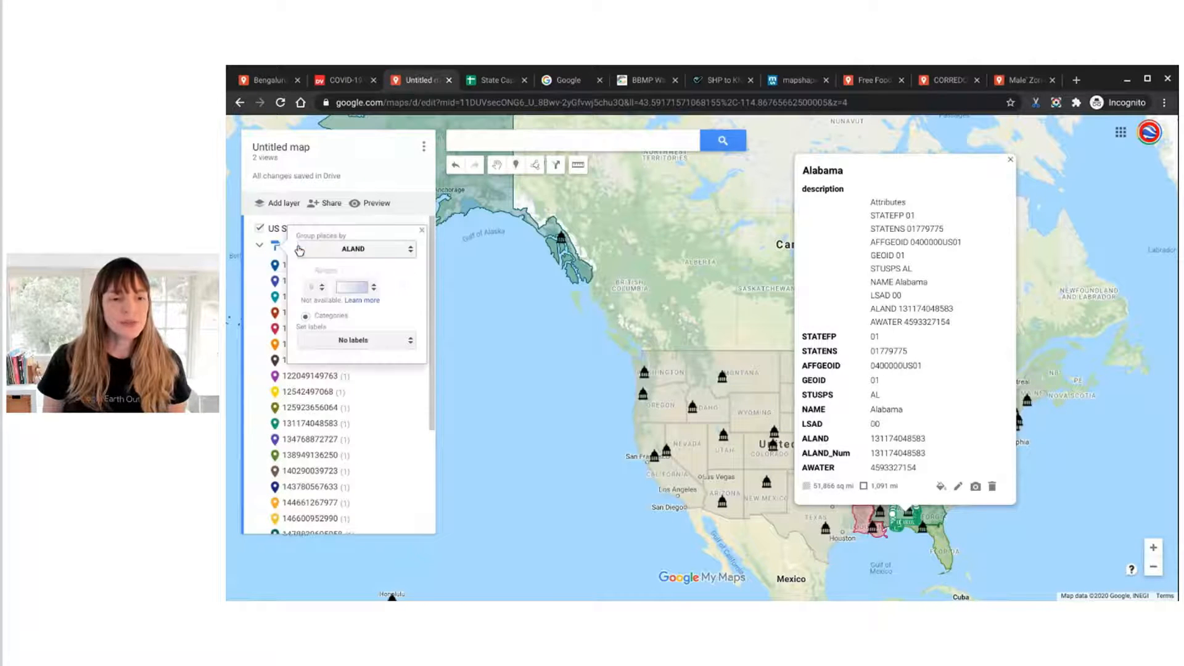
click(299, 249)
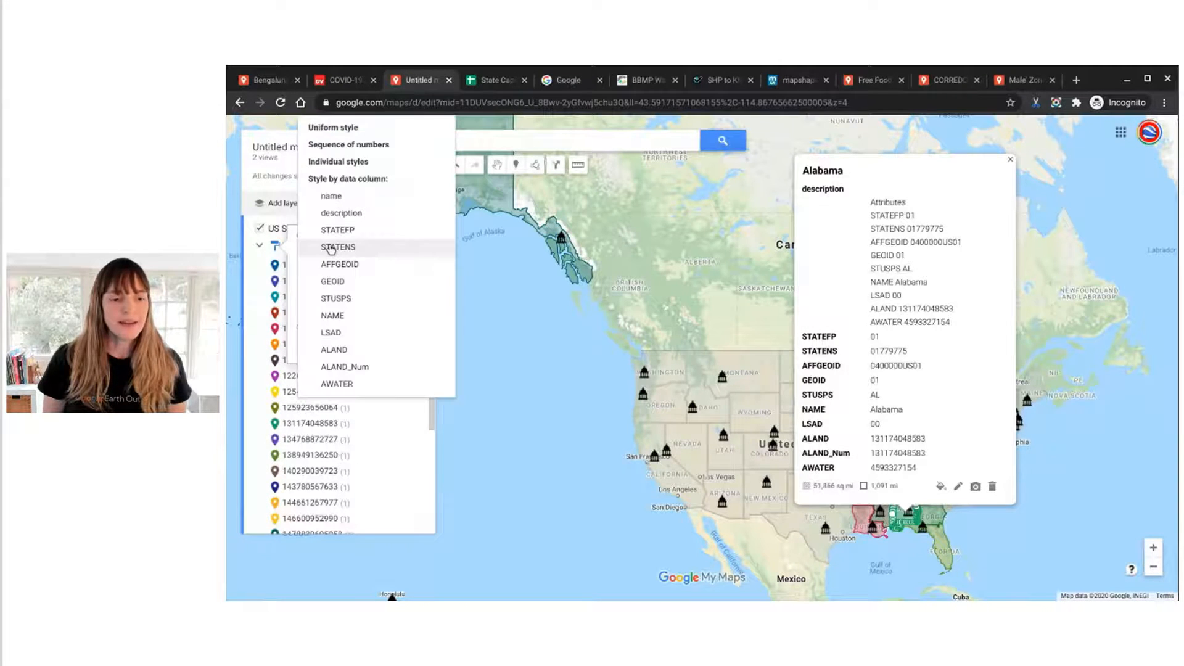
click(343, 367)
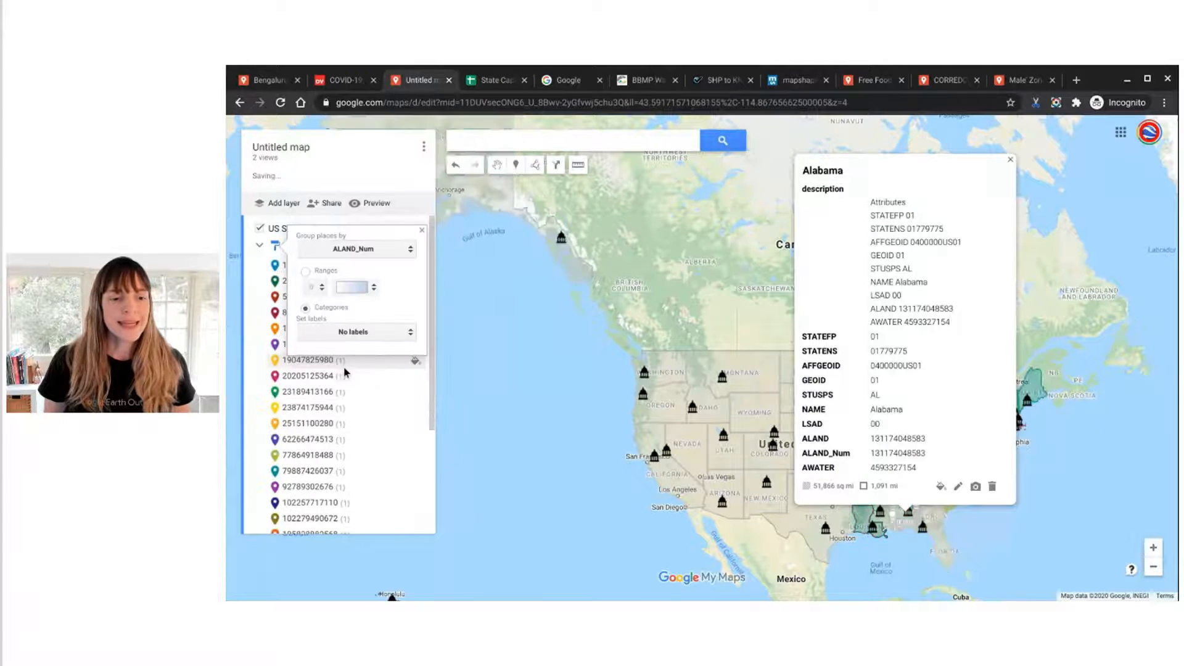
Style the US States layer by 5 ranges of ALAND_Num using the rainbow color gradient
click(305, 273)
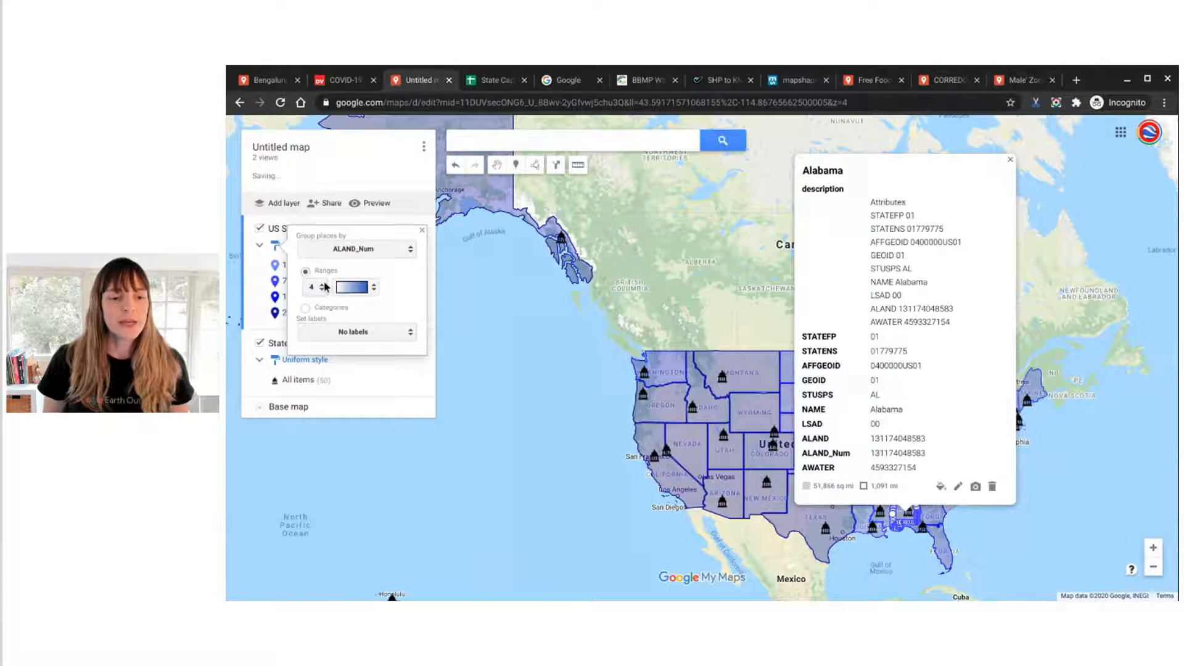
click(317, 288)
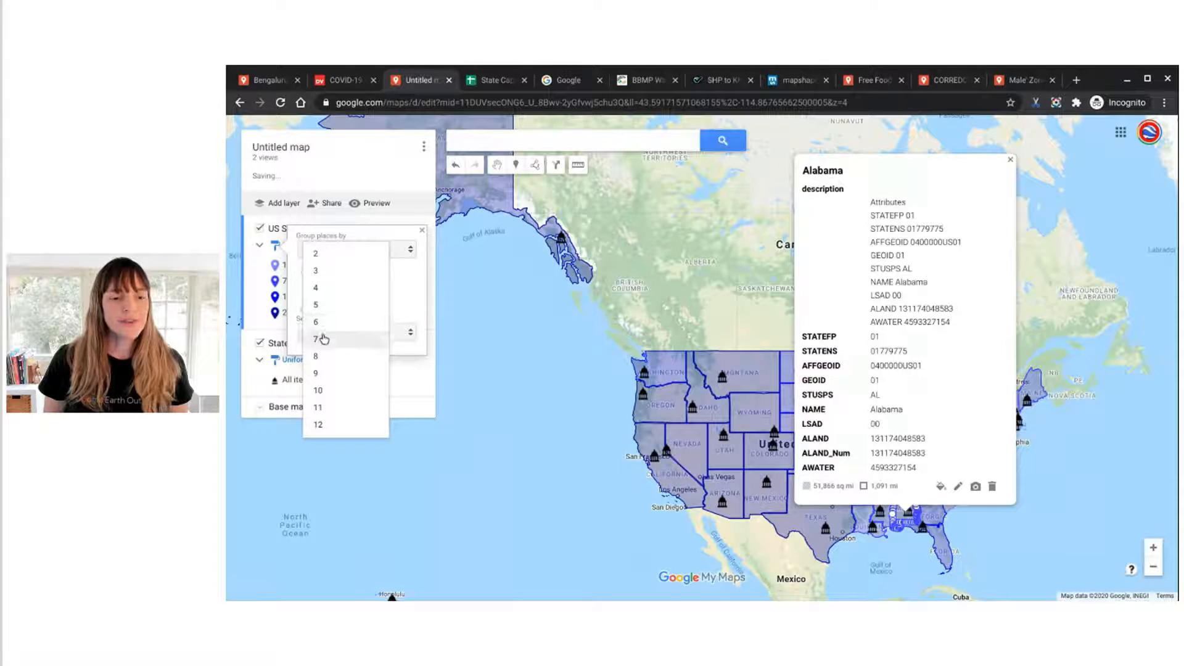
click(316, 304)
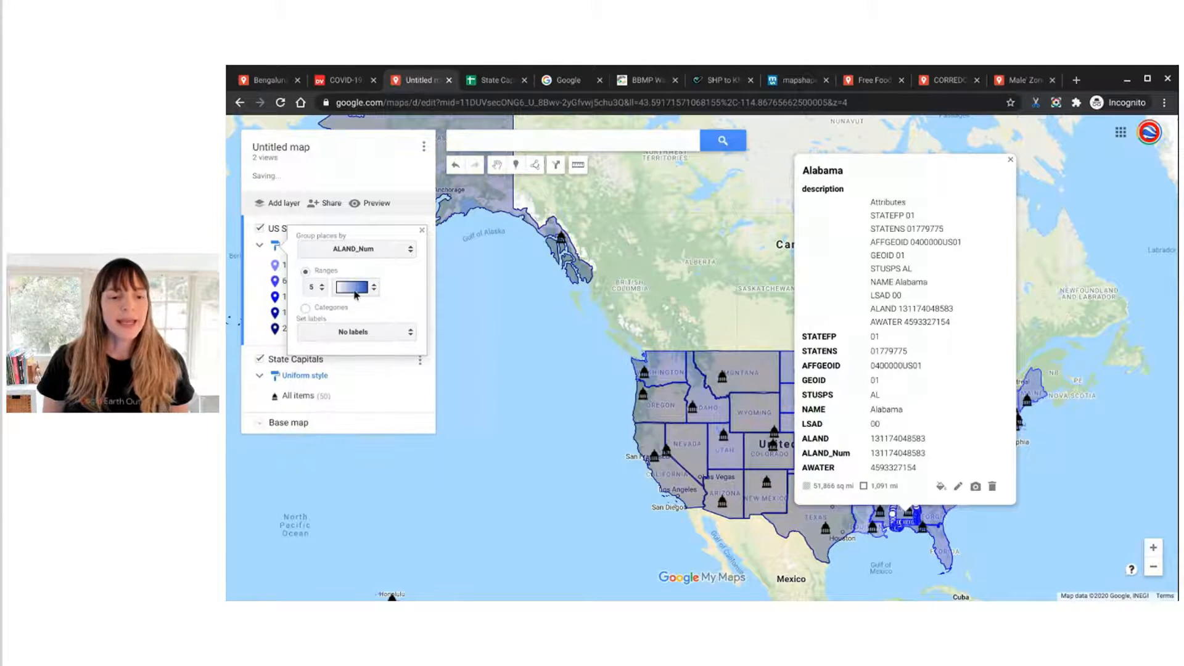
click(352, 289)
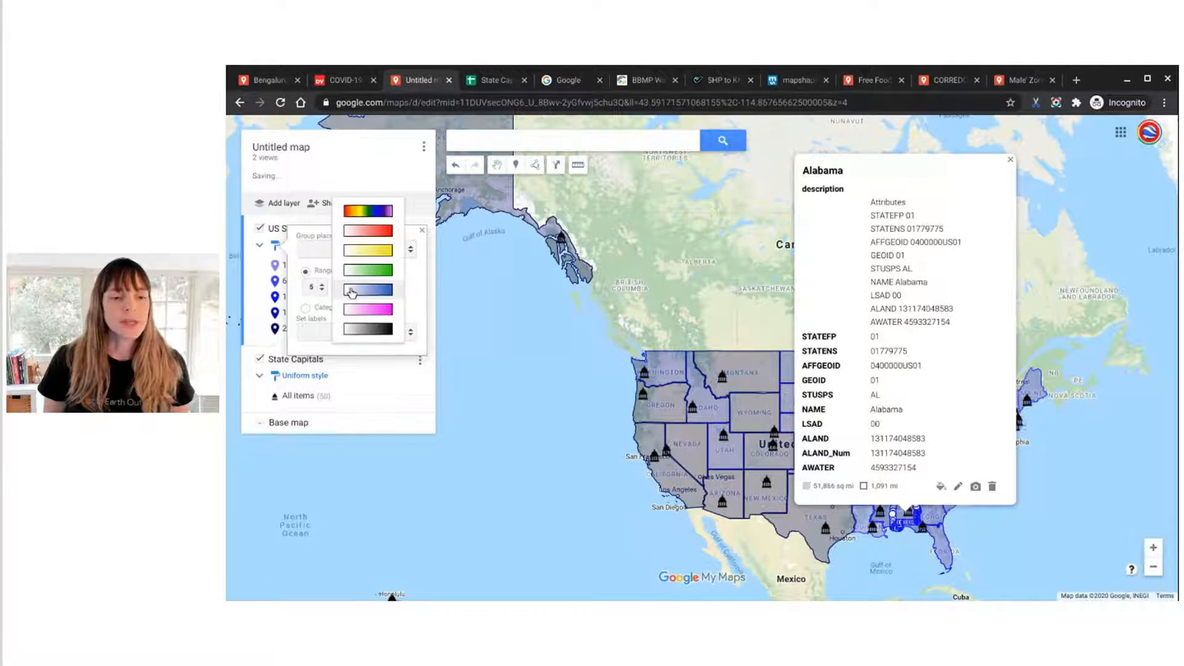
click(361, 211)
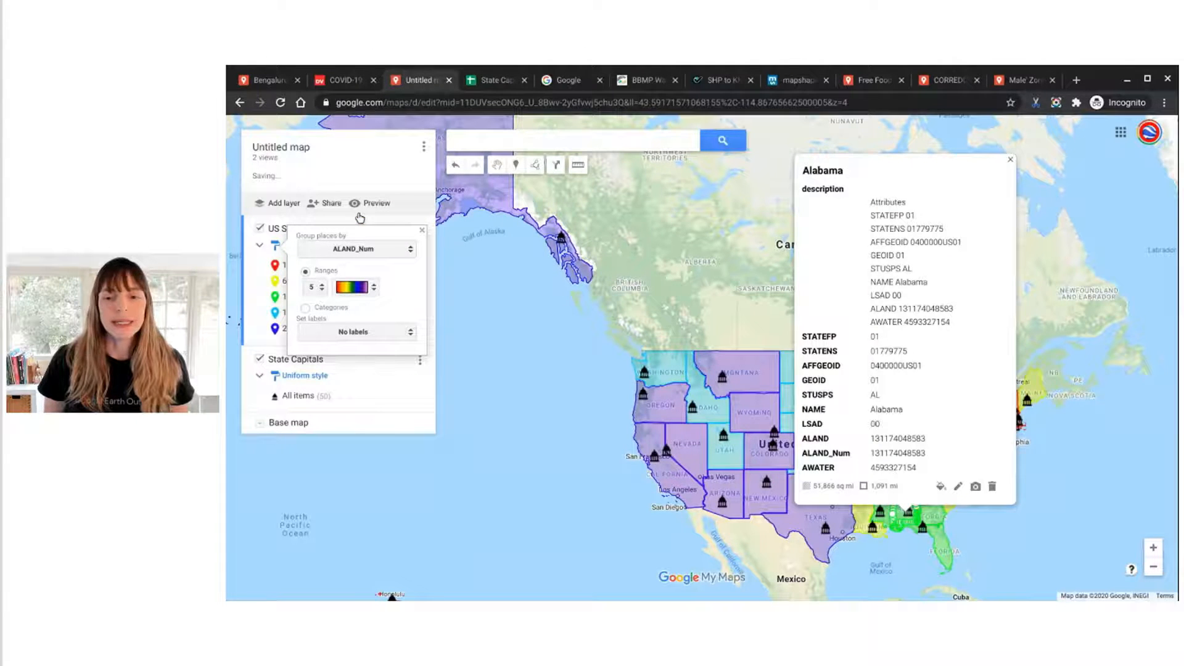
Close the Alabama details and inspect Nevada's editable attributes and description text, leaving the edit form without saving
click(1010, 159)
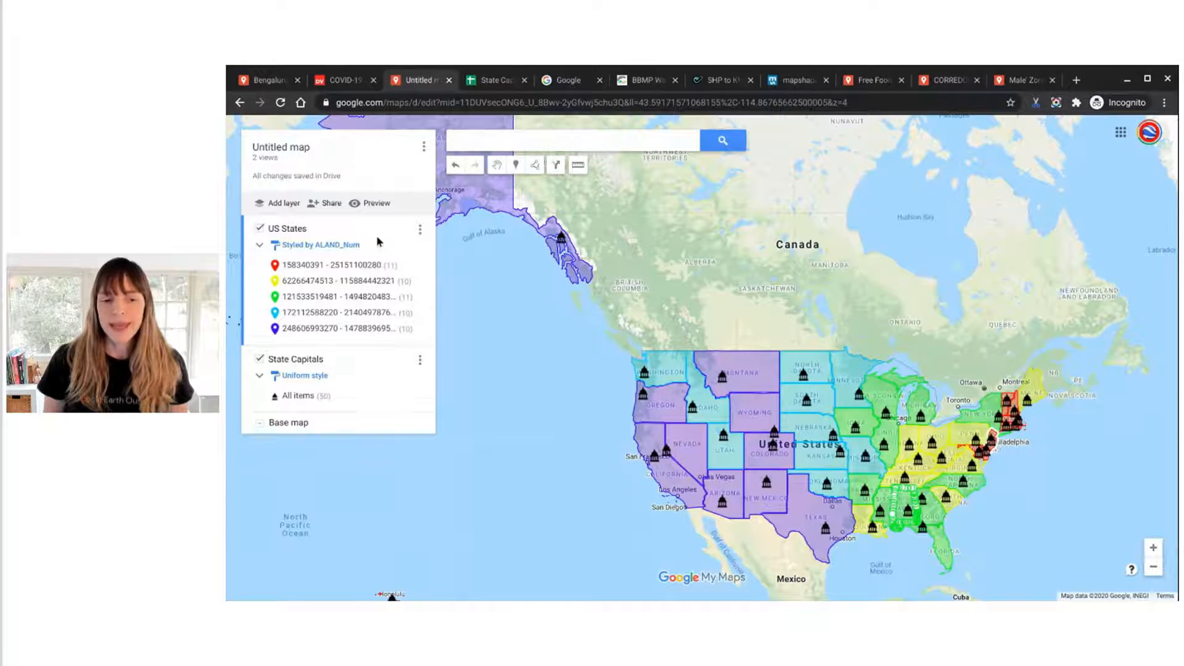
drag(1029, 514, 969, 405)
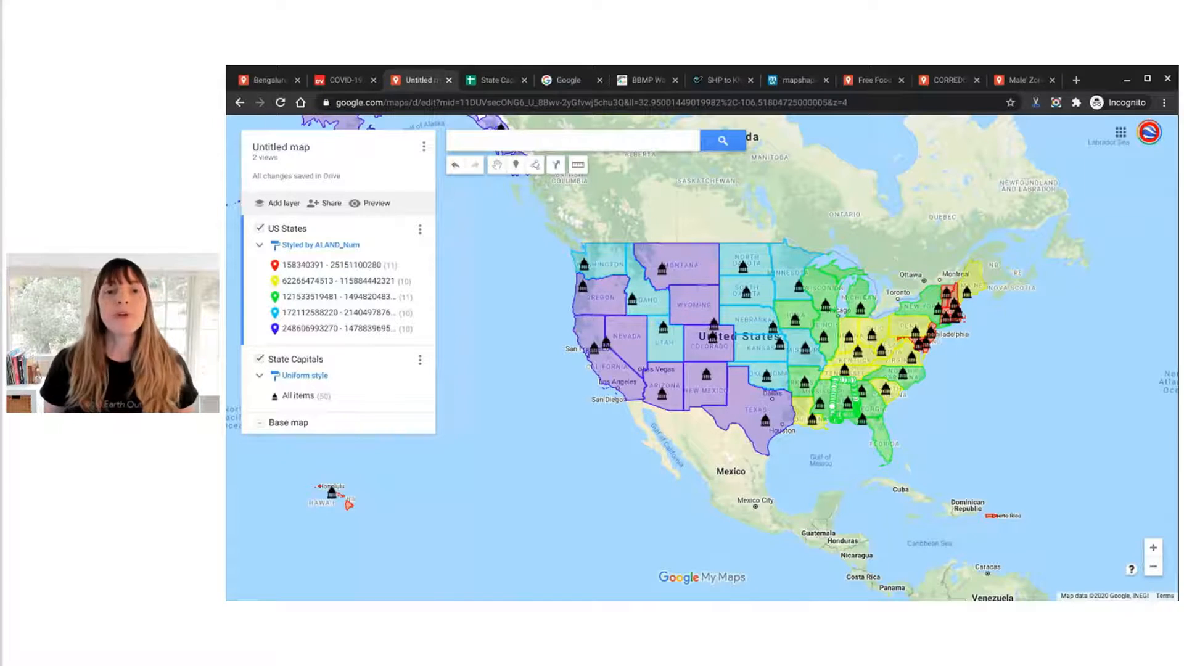
click(633, 347)
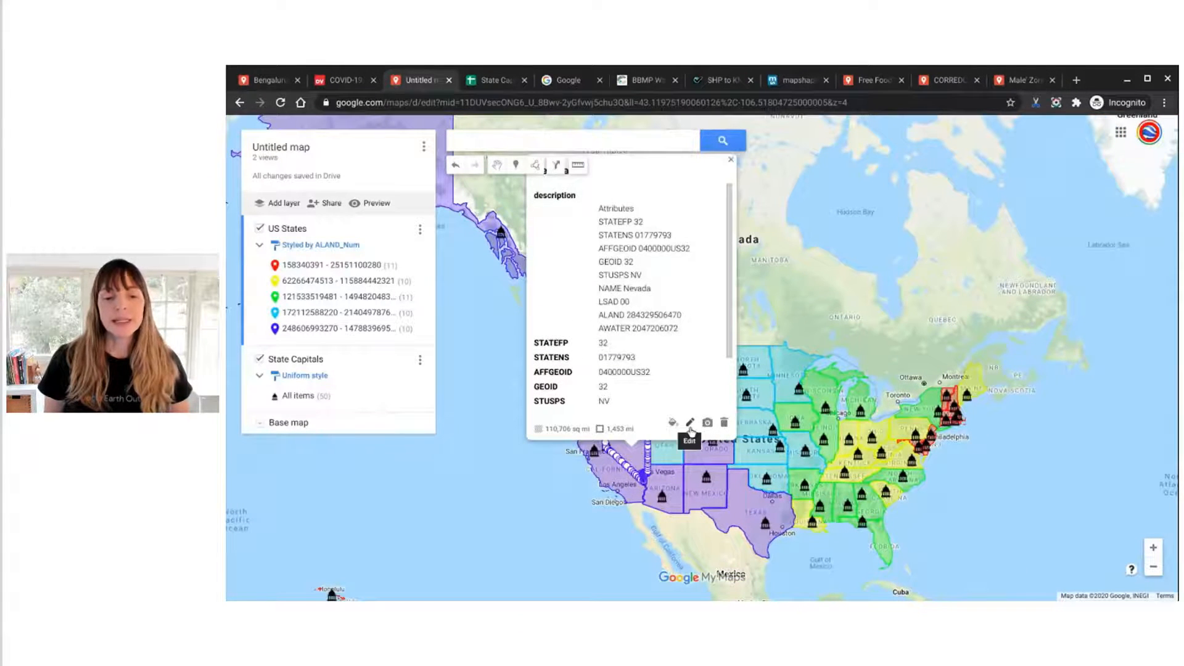
click(691, 424)
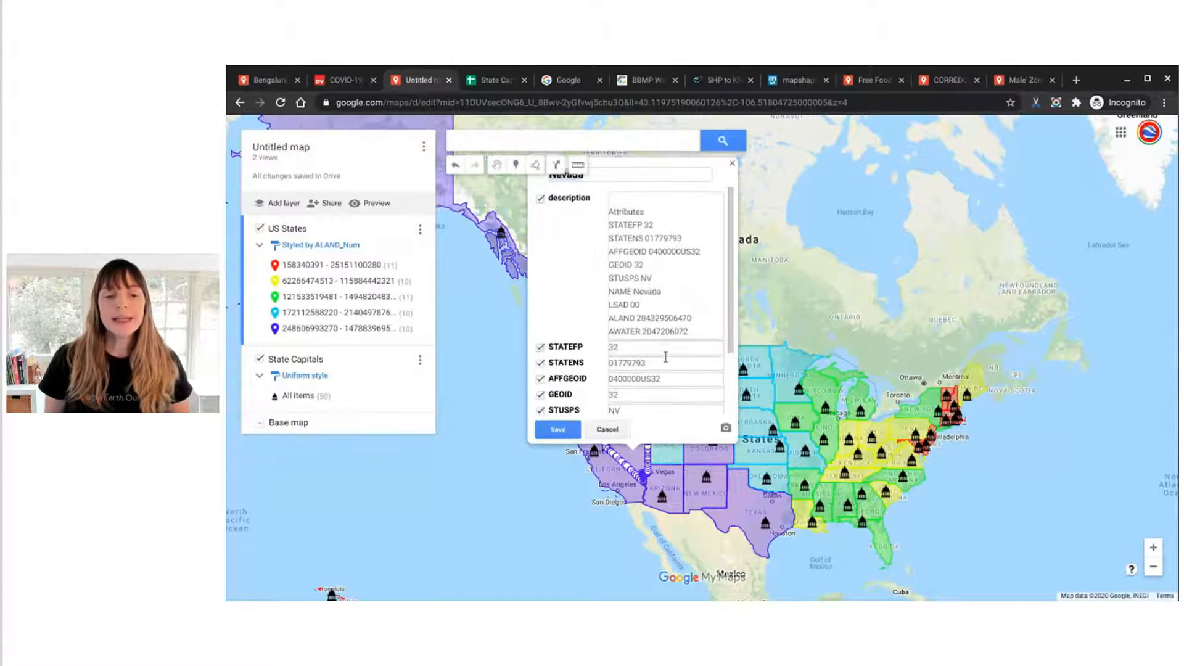
drag(610, 197, 669, 319)
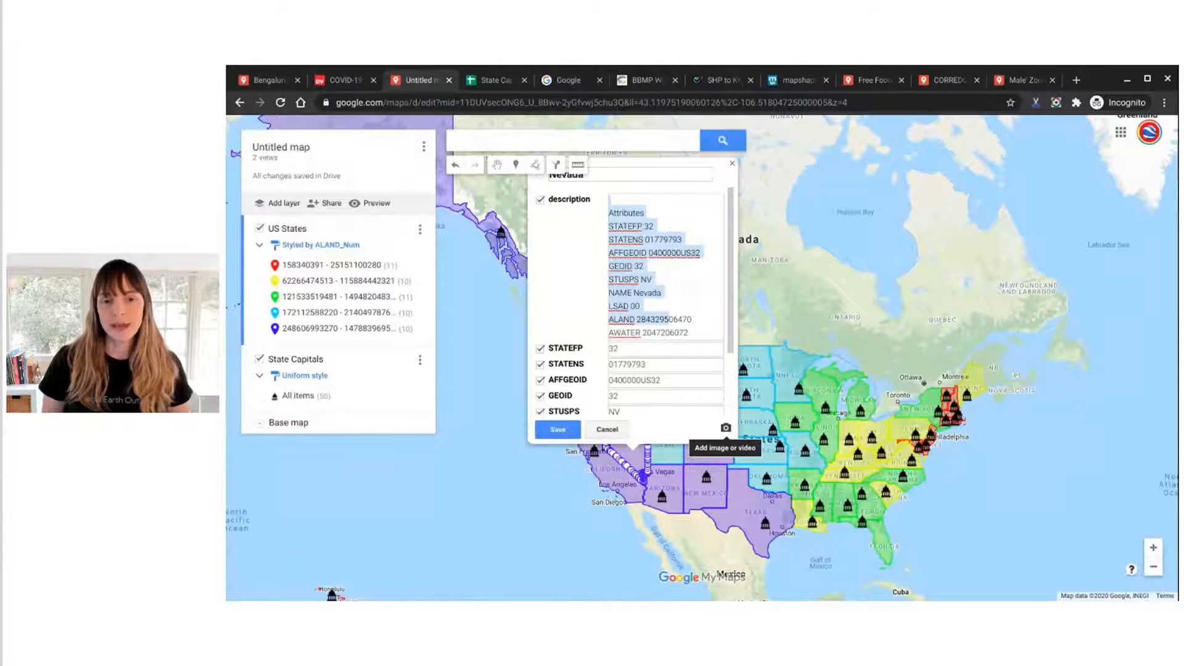
click(608, 430)
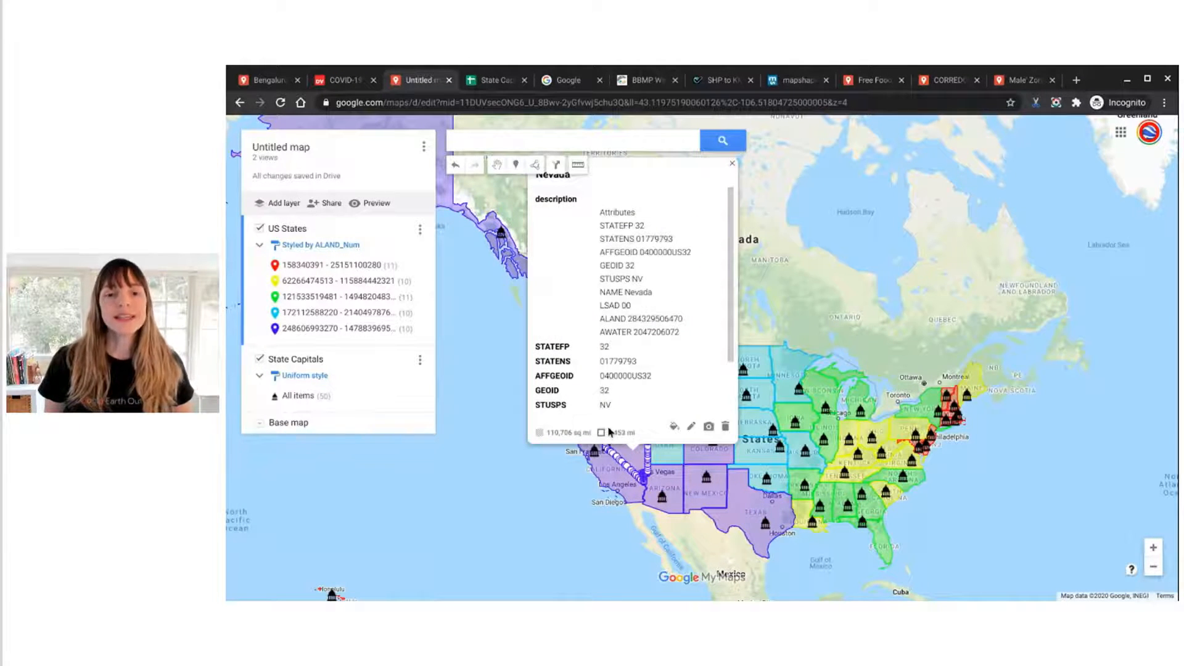
click(732, 162)
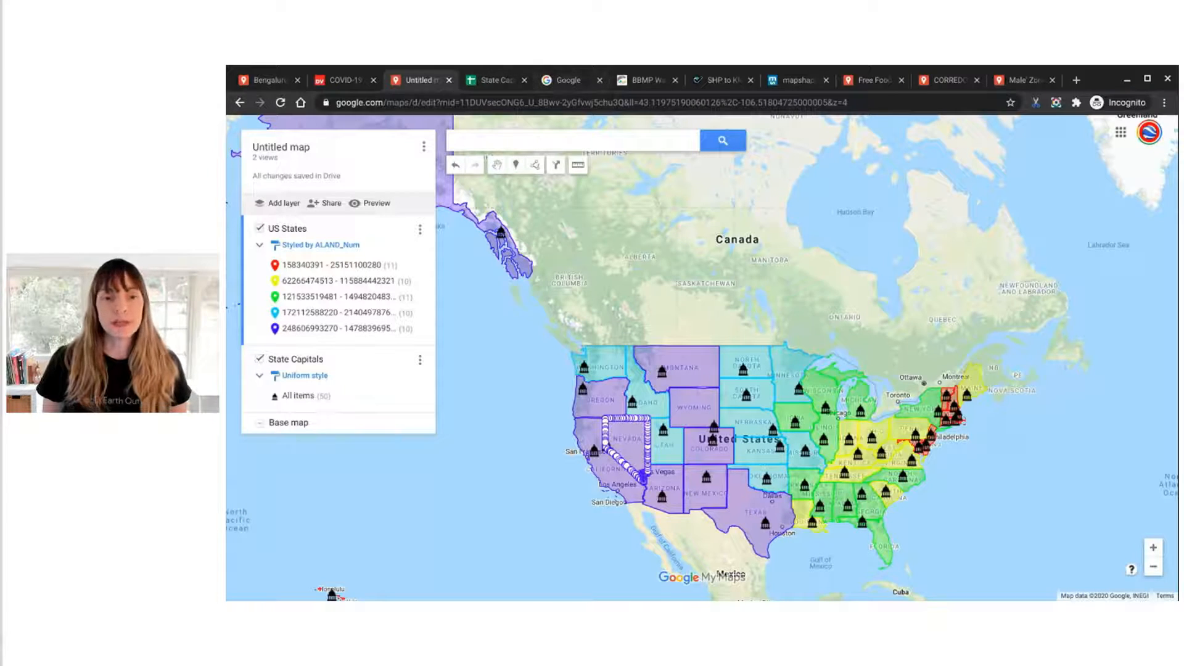
Search Google for "us census states kml" and open the Census Bureau's Cartographic Boundary Files - KML page
key(alt+Tab)
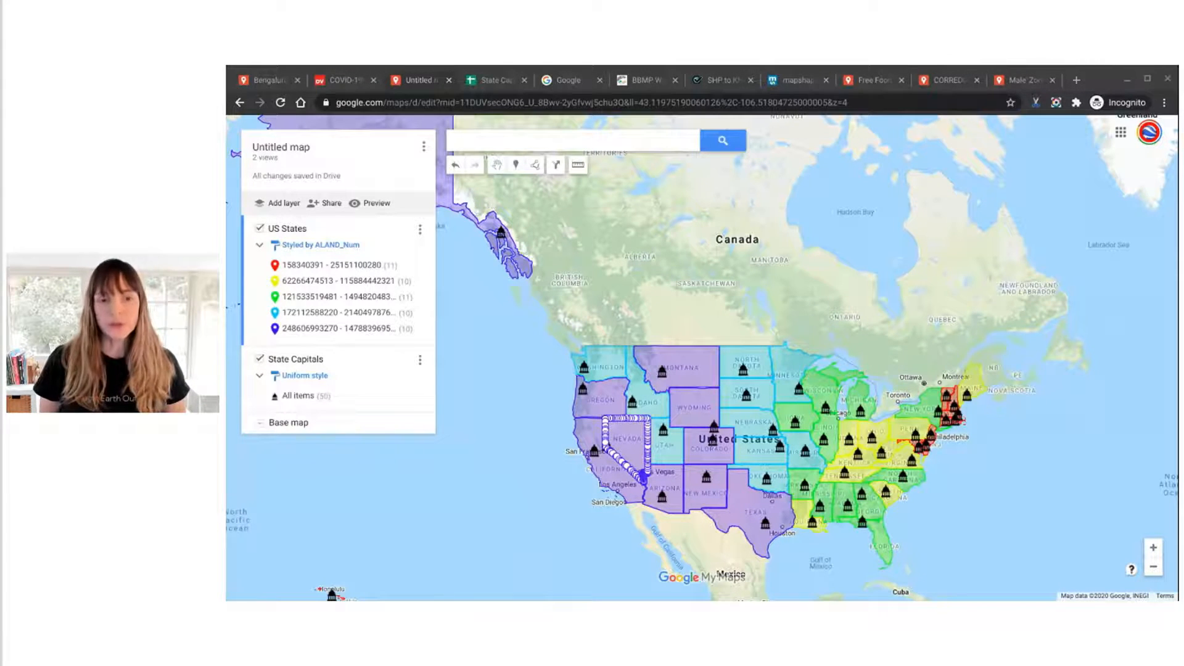
click(565, 80)
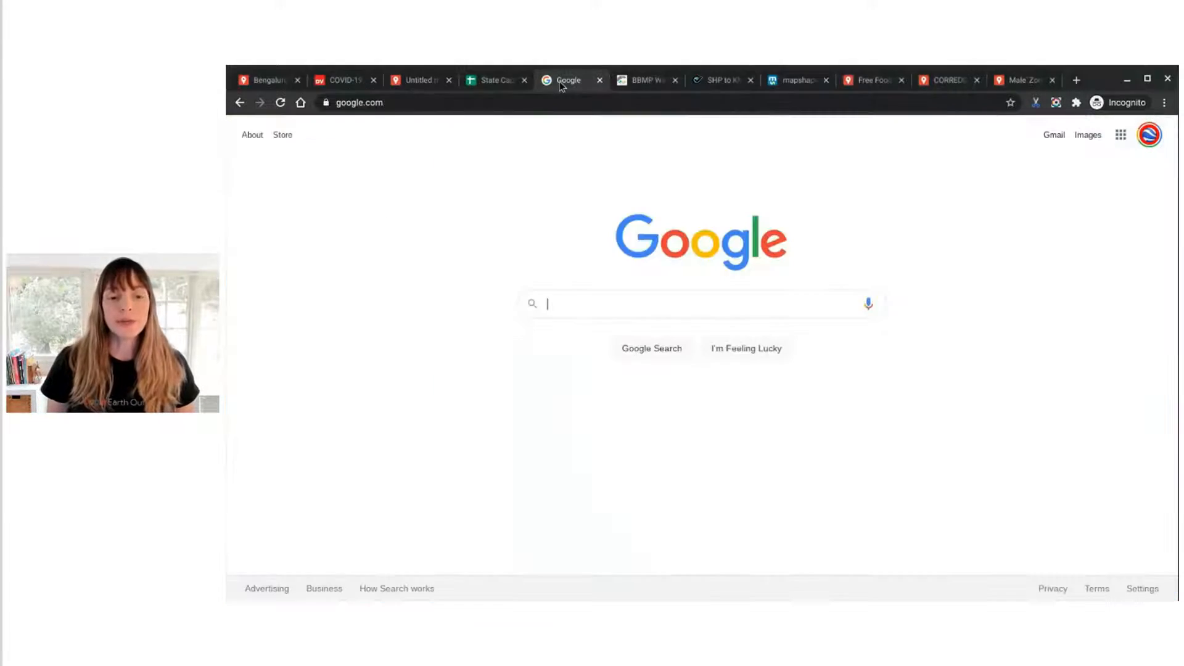
click(573, 306)
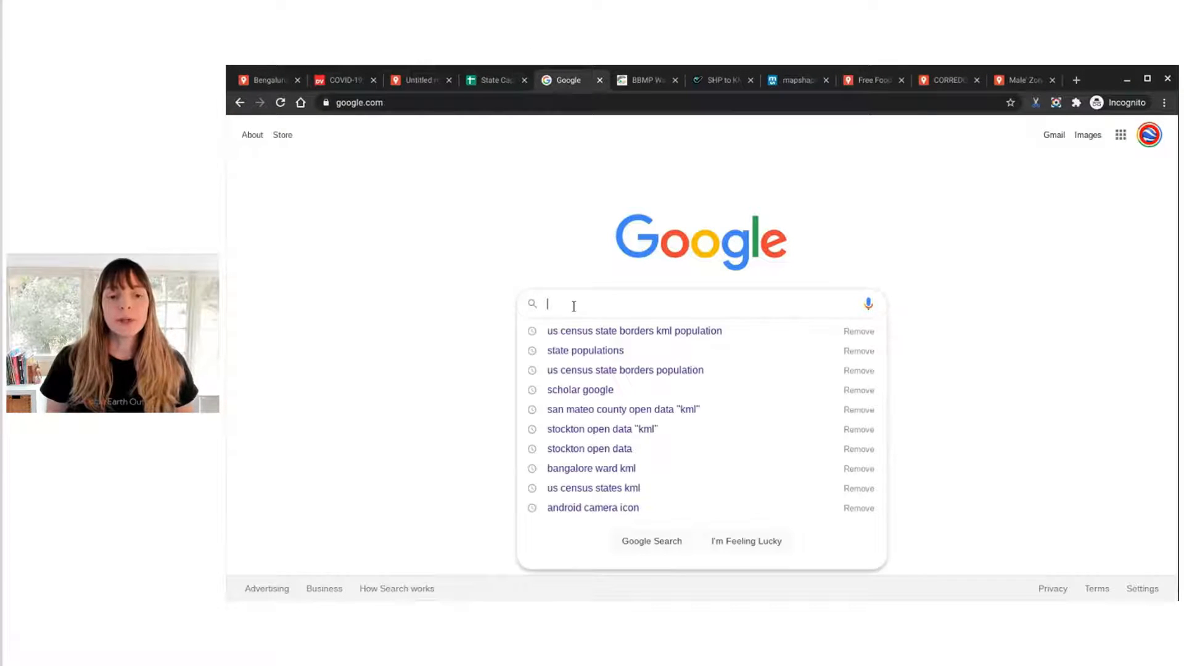
text(us census states kml)
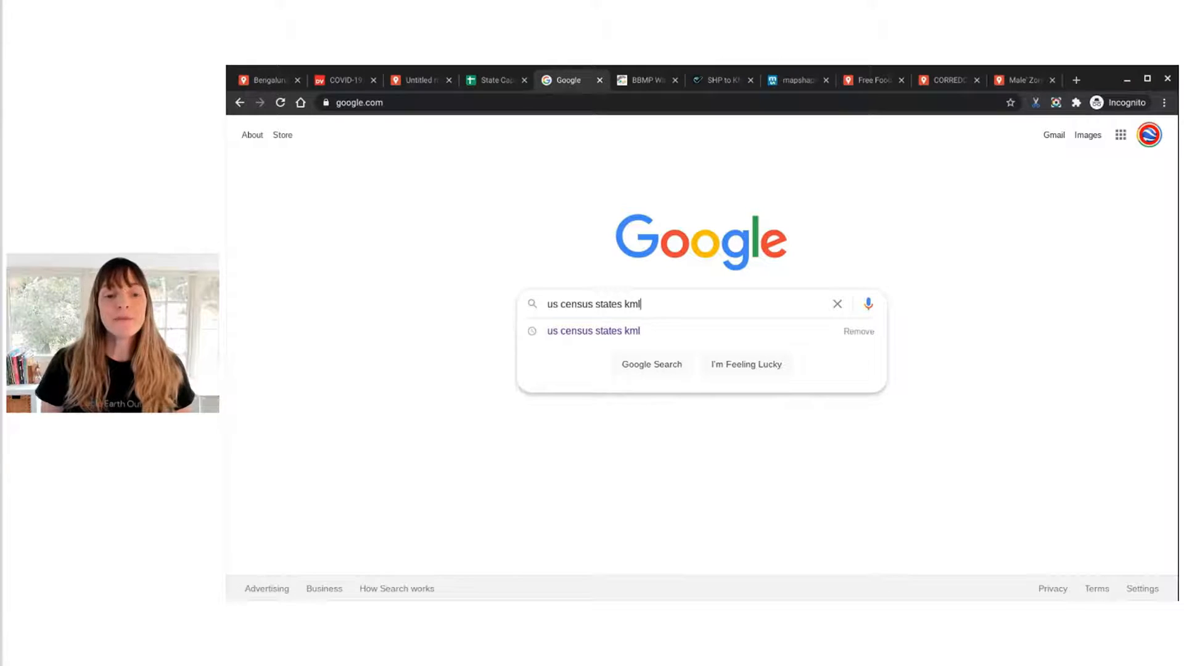
key(Return)
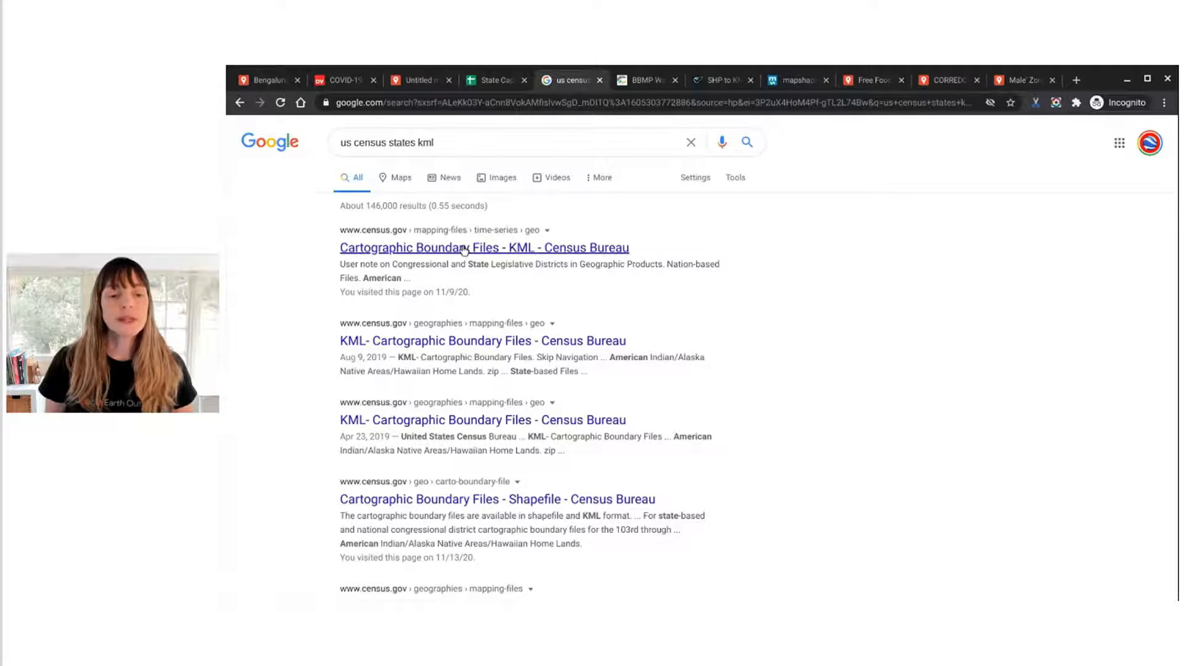
click(390, 250)
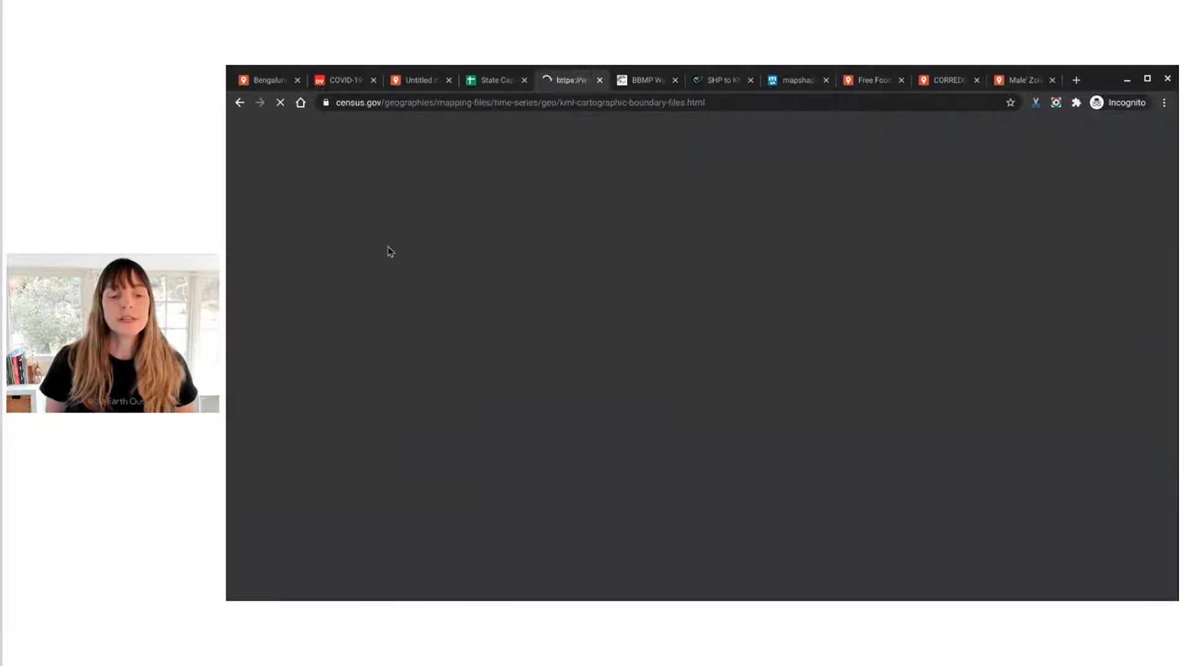
Browse the 2018 nation-based boundary files, start downloading the county file cb_2018_us_county_20m.zip, and cancel the save
scroll(612, 335, down, 2)
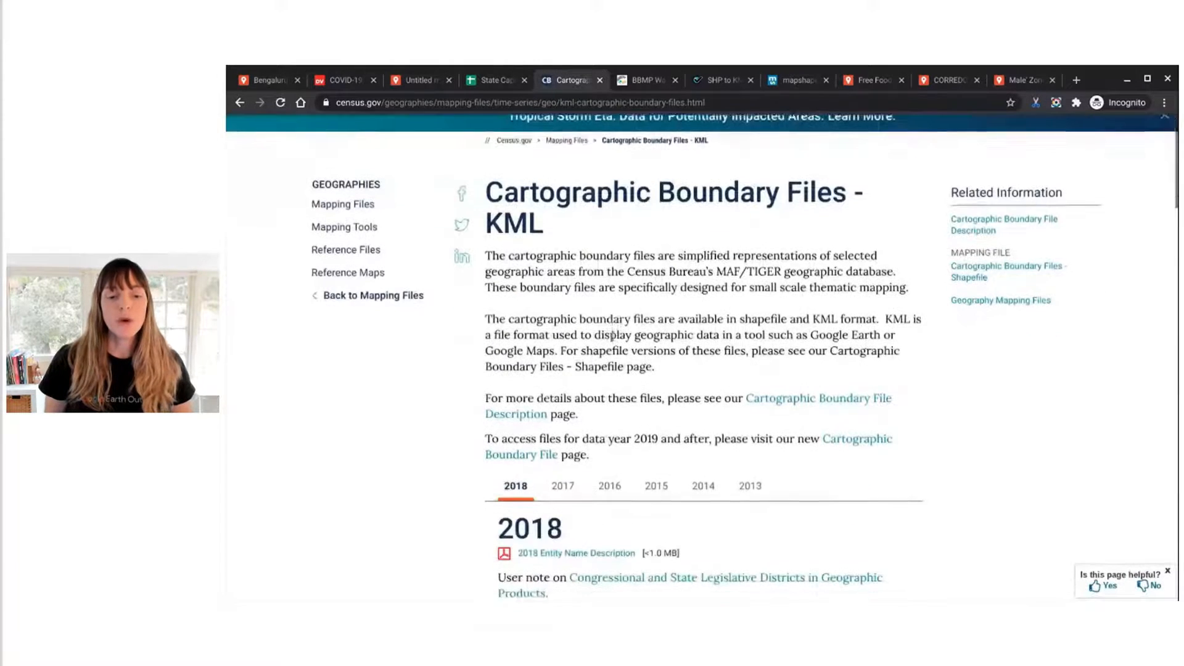
scroll(613, 335, down, 3)
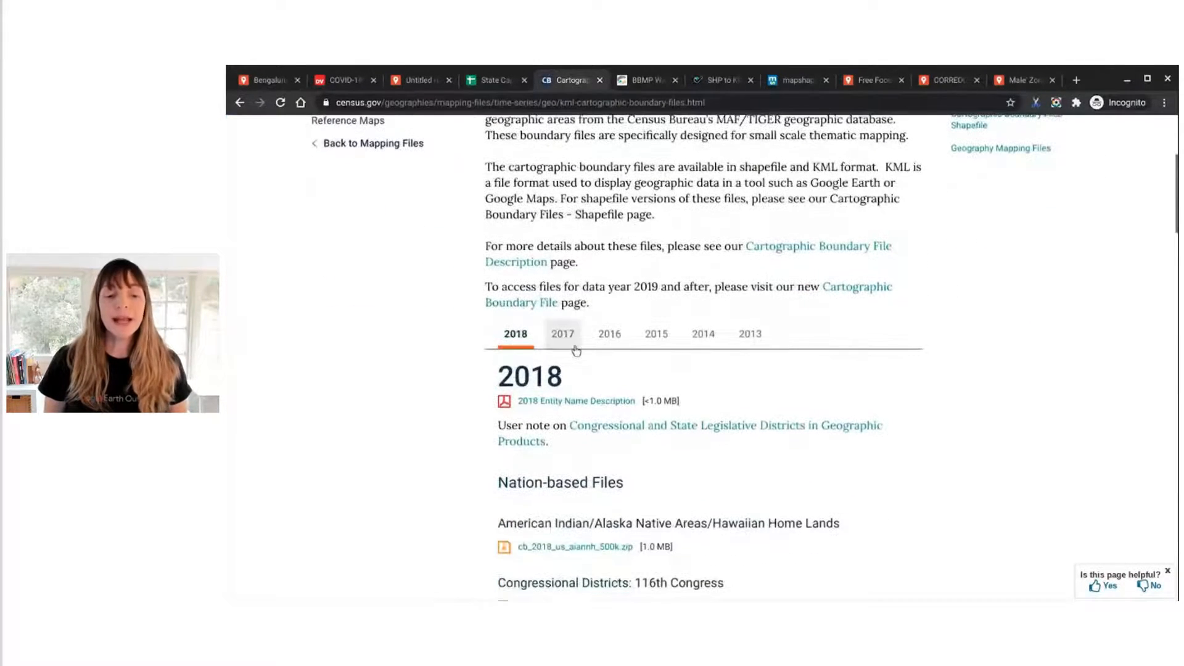
scroll(628, 424, down, 1)
scroll(628, 425, down, 1)
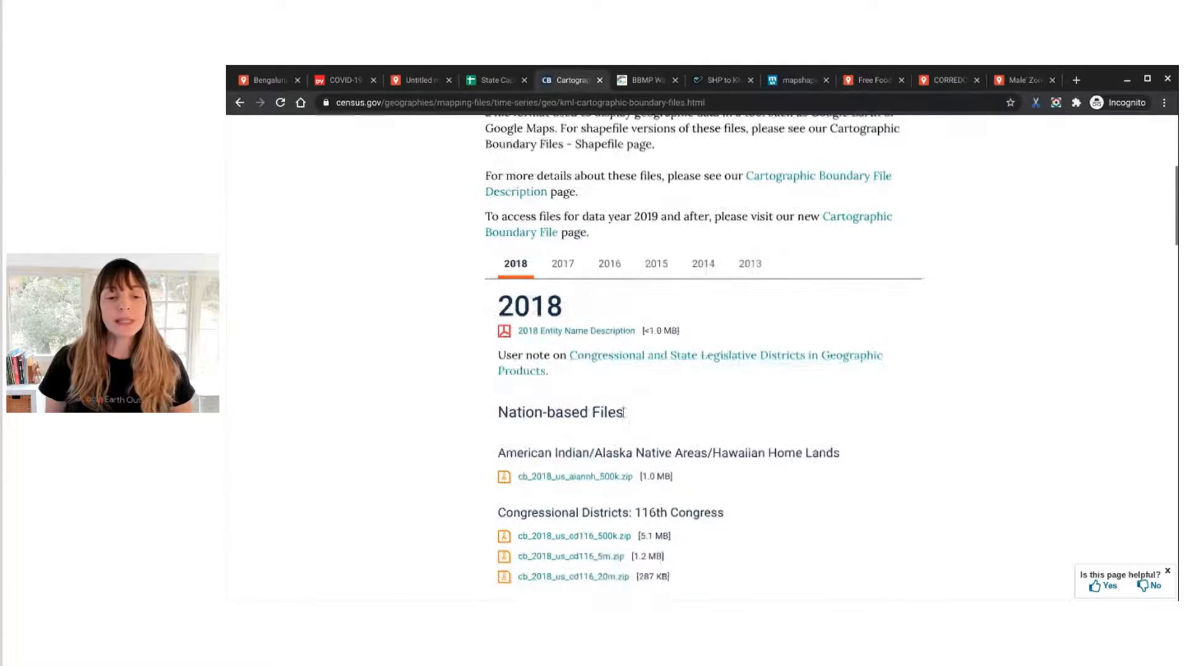
scroll(940, 398, down, 2)
scroll(938, 406, down, 3)
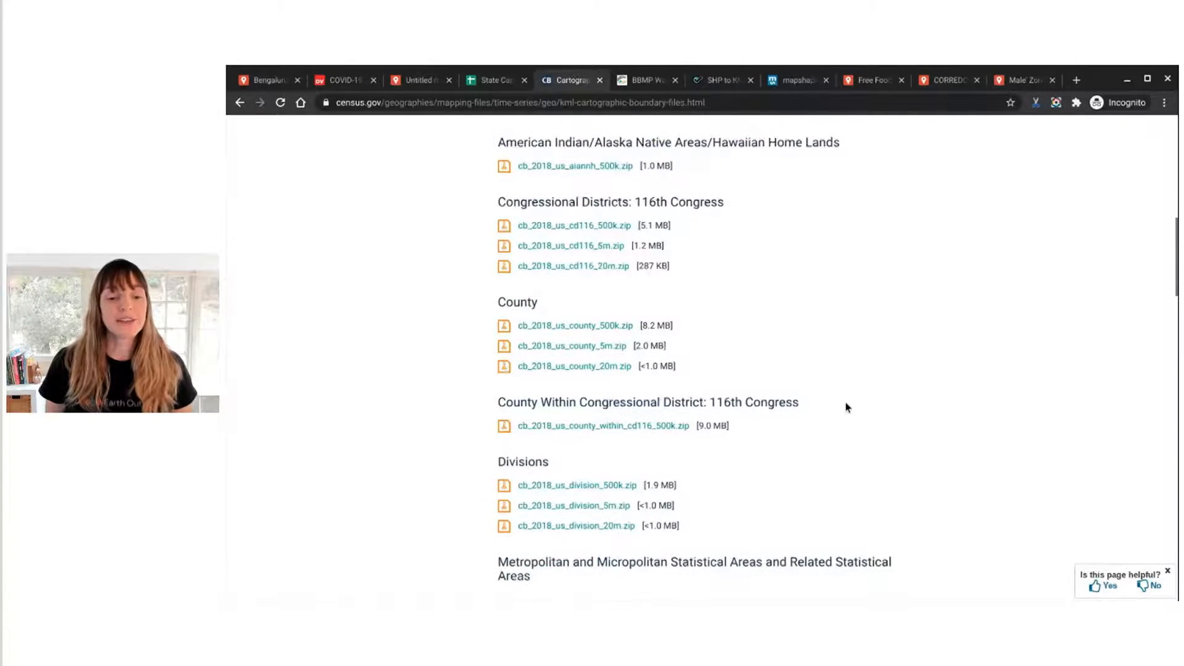
scroll(846, 407, down, 1)
click(550, 304)
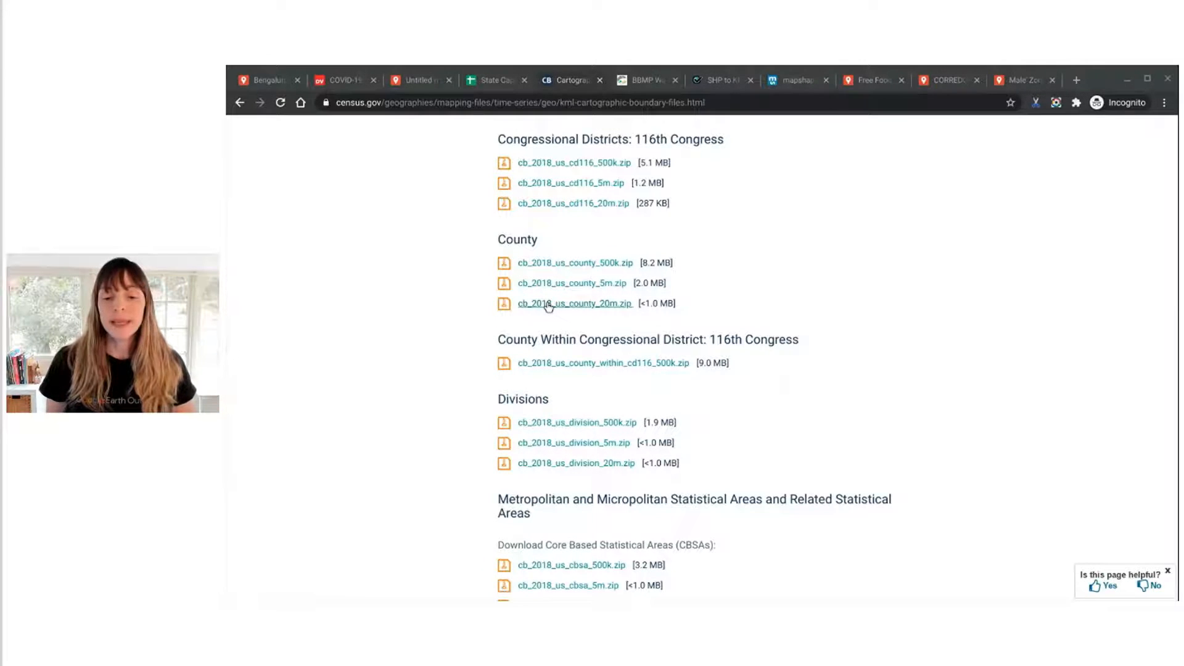
key(Escape)
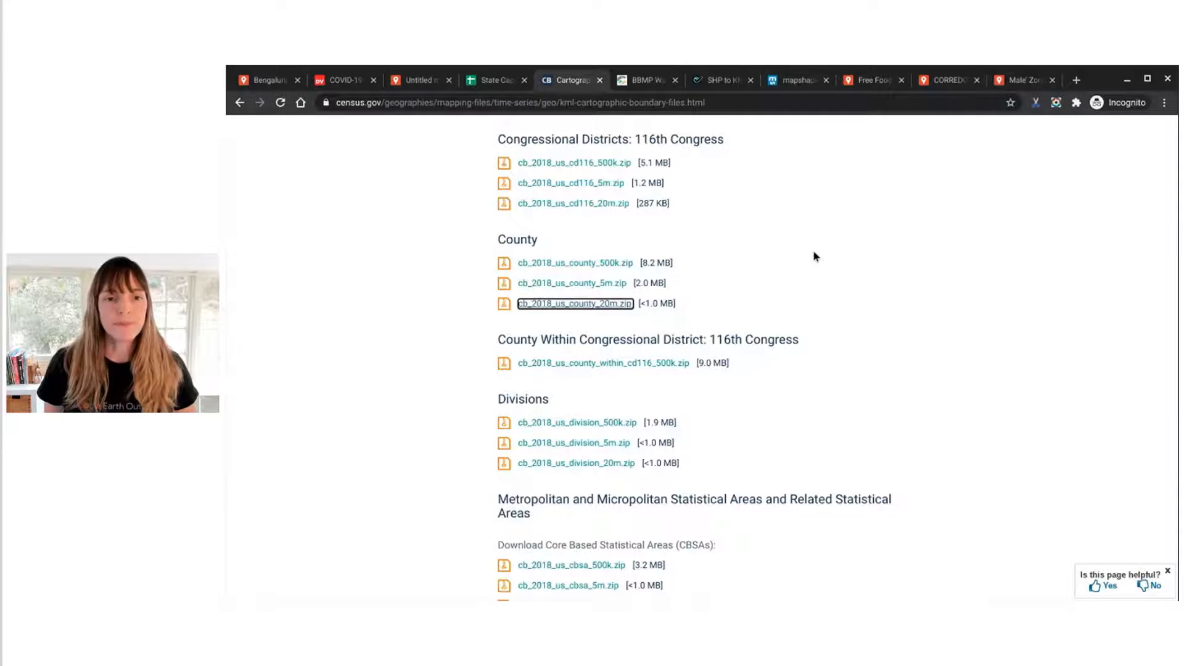
Return to the Google results and search for "bangalore wards kml" instead
key(alt+Tab)
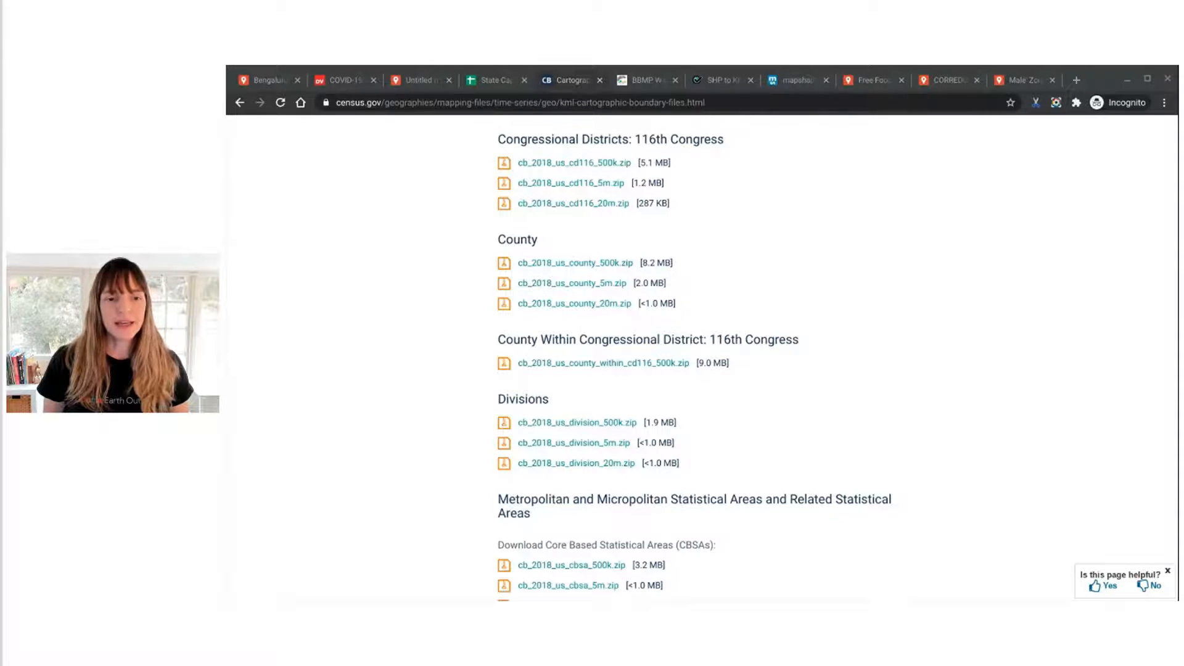
click(239, 103)
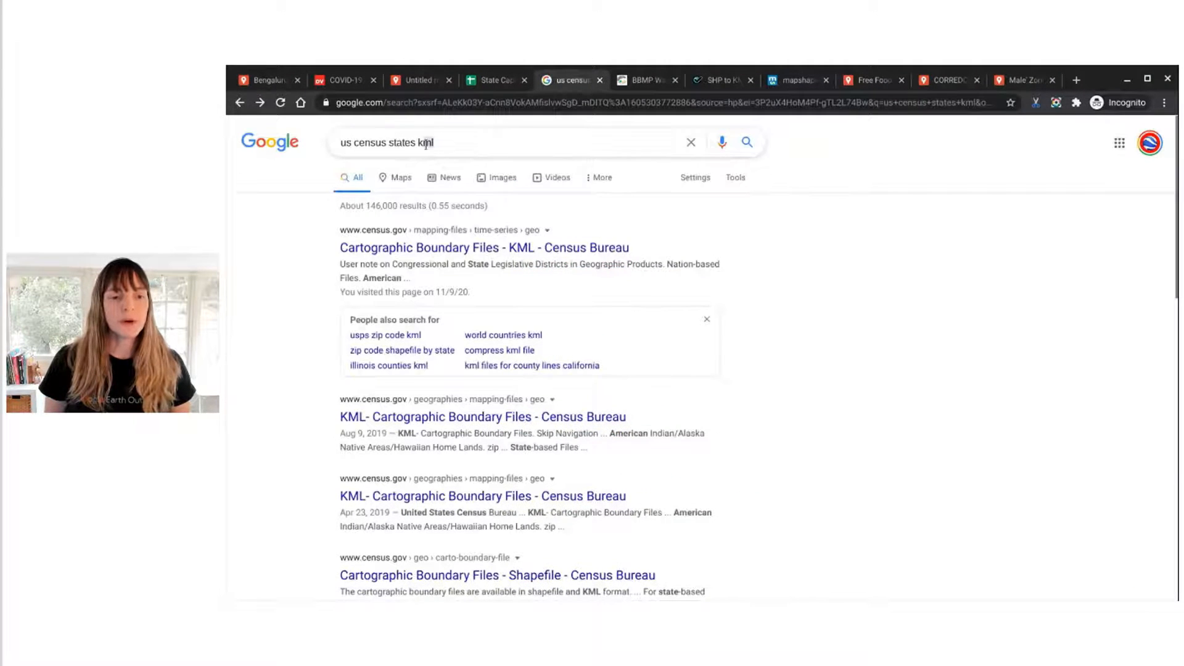
drag(435, 143, 336, 146)
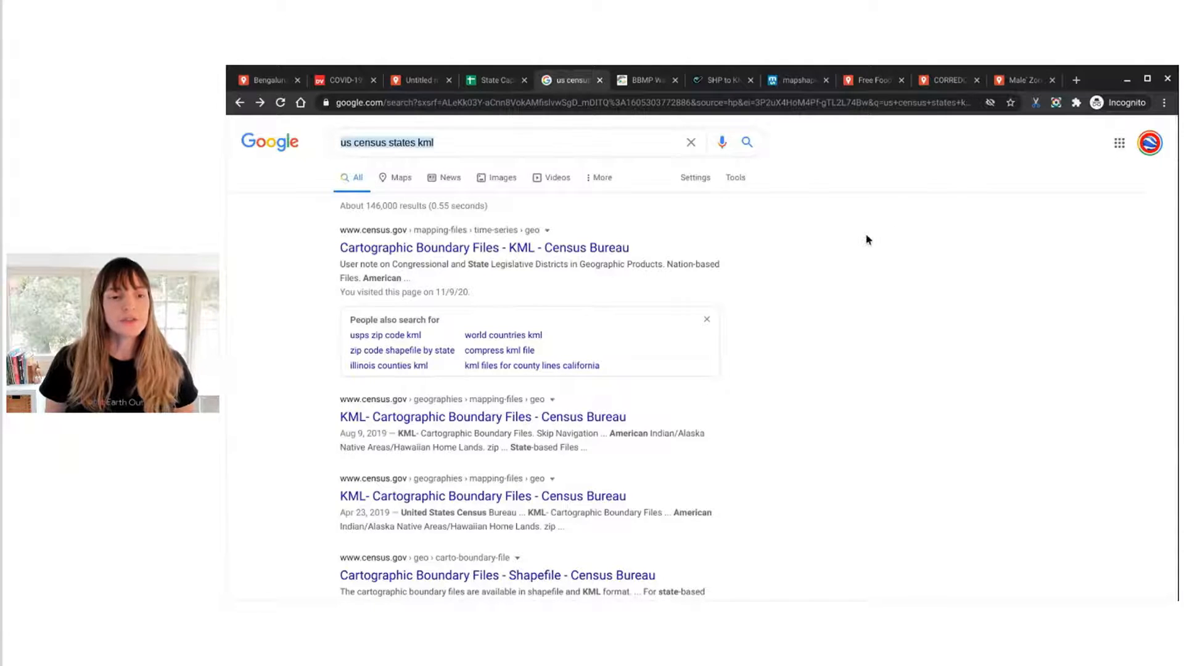
text(bangalore wards kml)
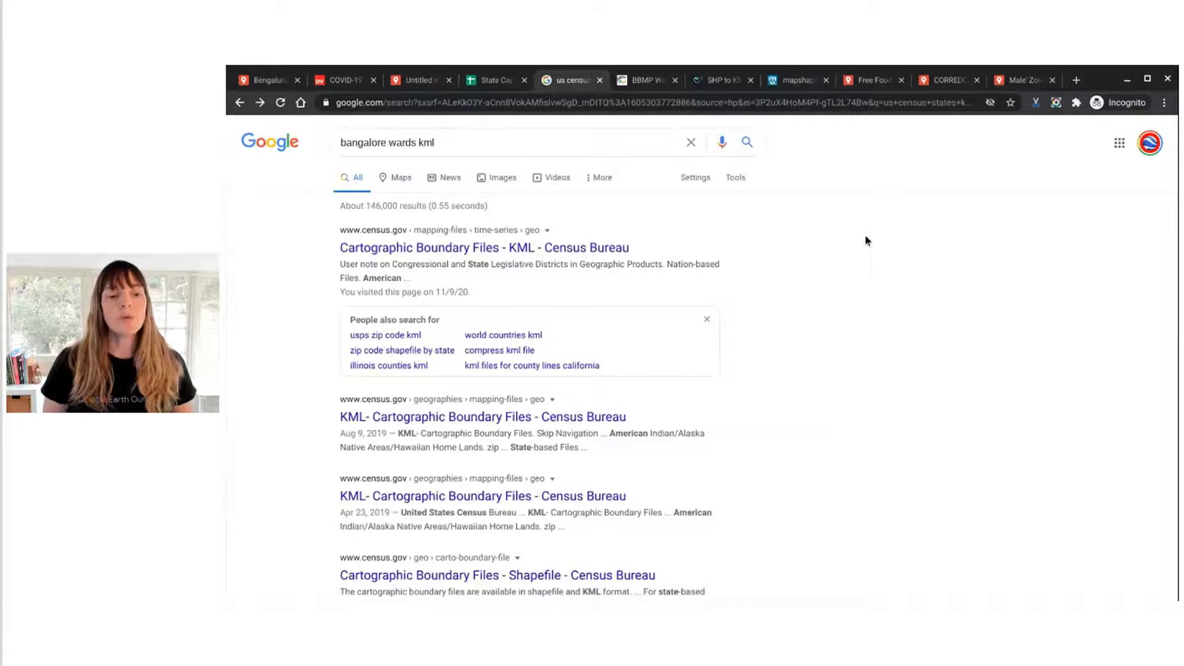
key(Return)
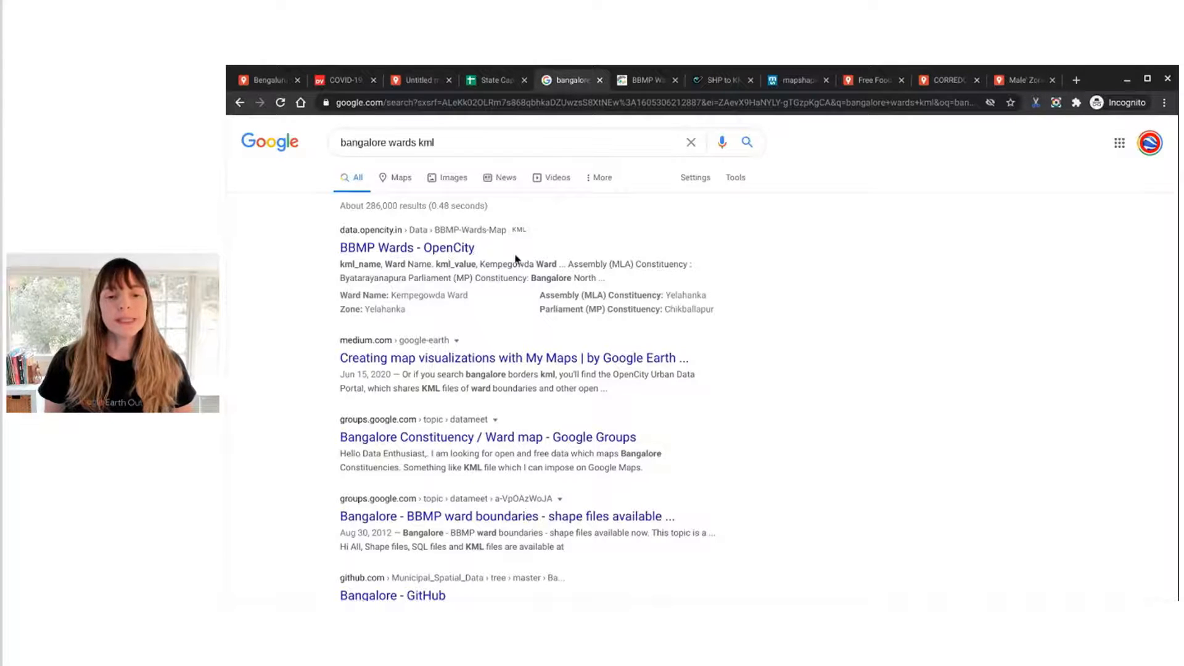
Start the KML download on OpenCity's BBMP ward information page, and switch to the MyGeodata SHP to KML converter
click(643, 82)
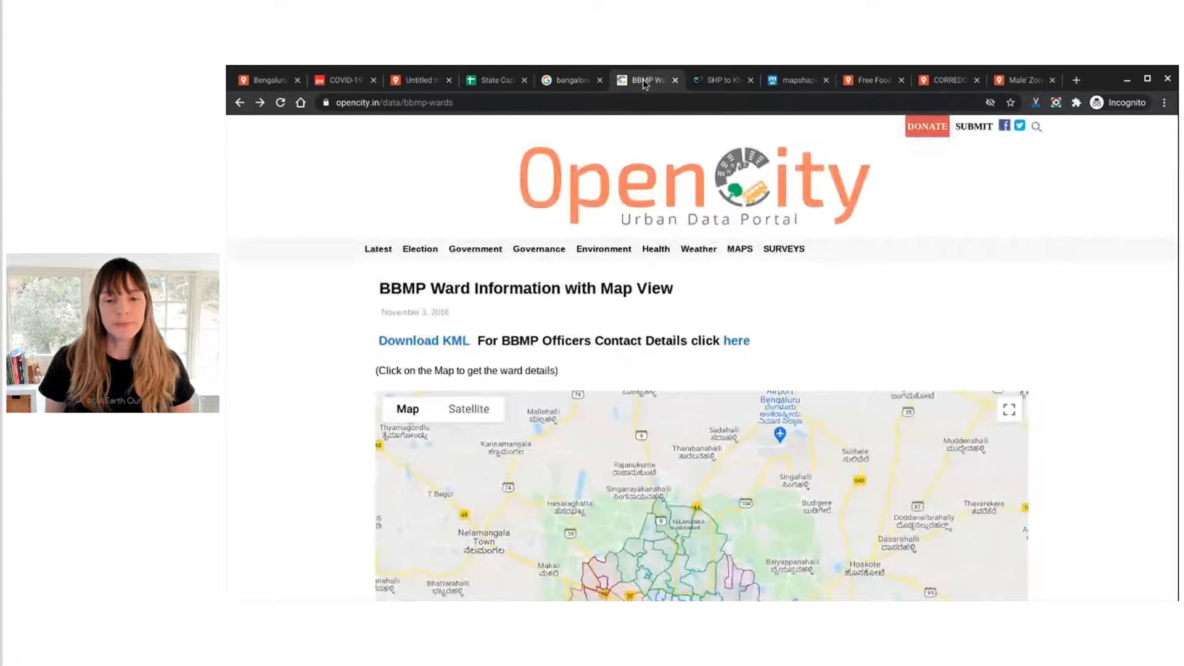
scroll(1110, 305, down, 3)
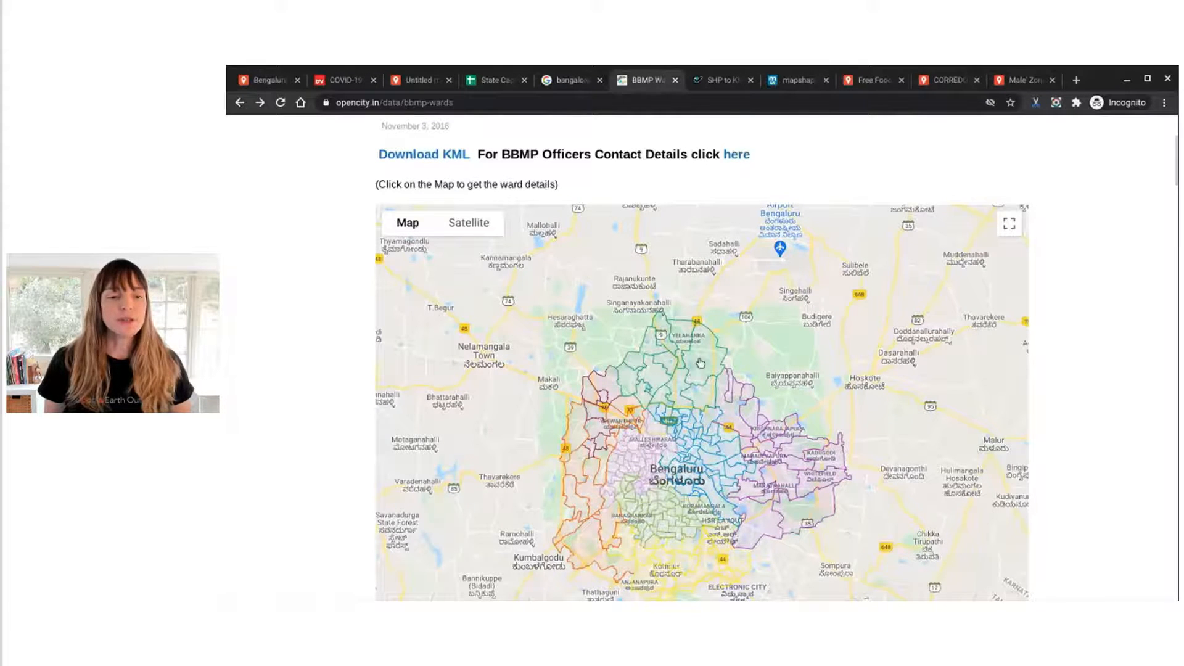
click(436, 158)
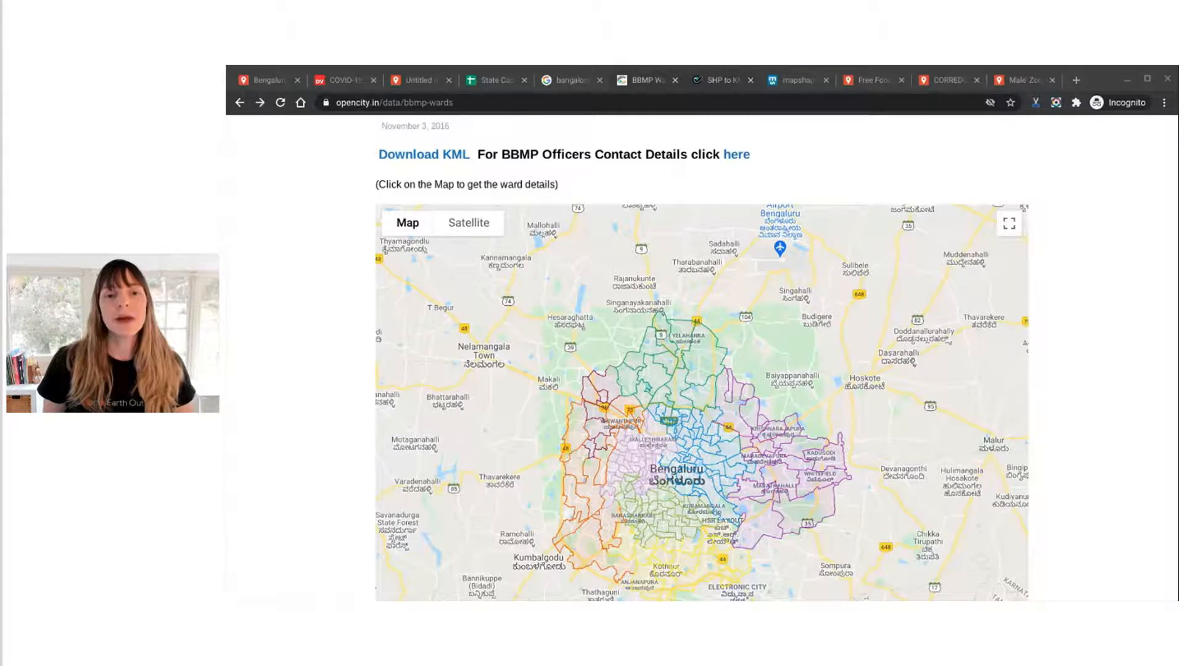
key(ctrl+Tab)
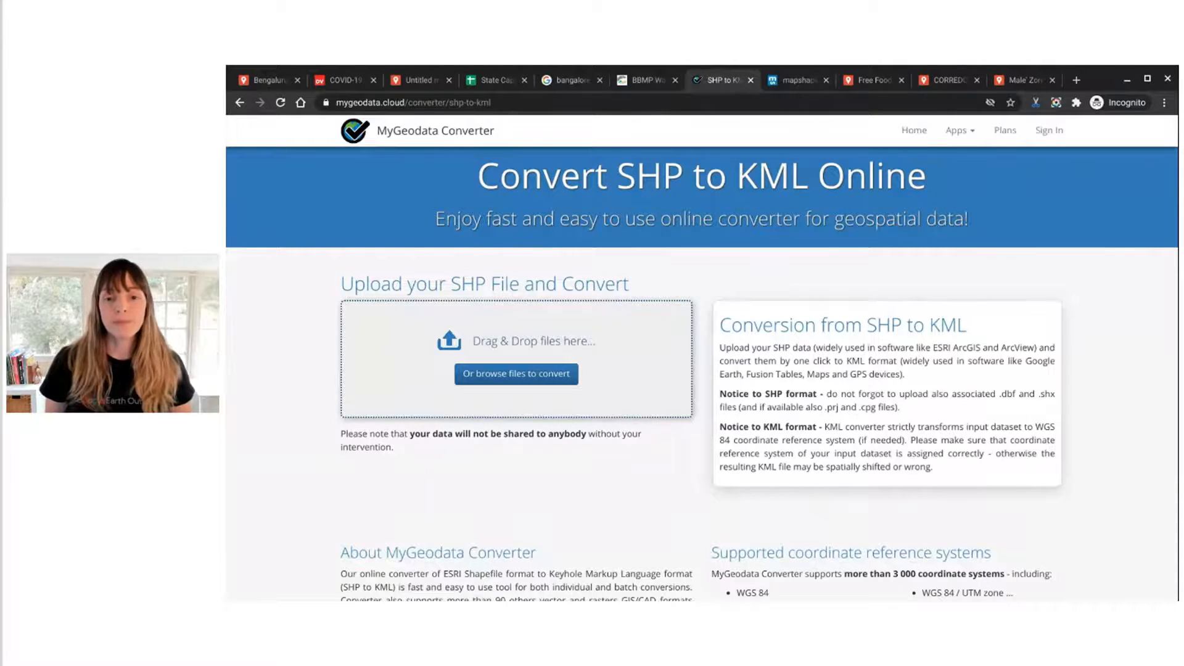
Switch to mapshaper and progressively simplify the US state boundaries to 77.5%, 36.9% and lower, checking the detailed river borders
click(799, 80)
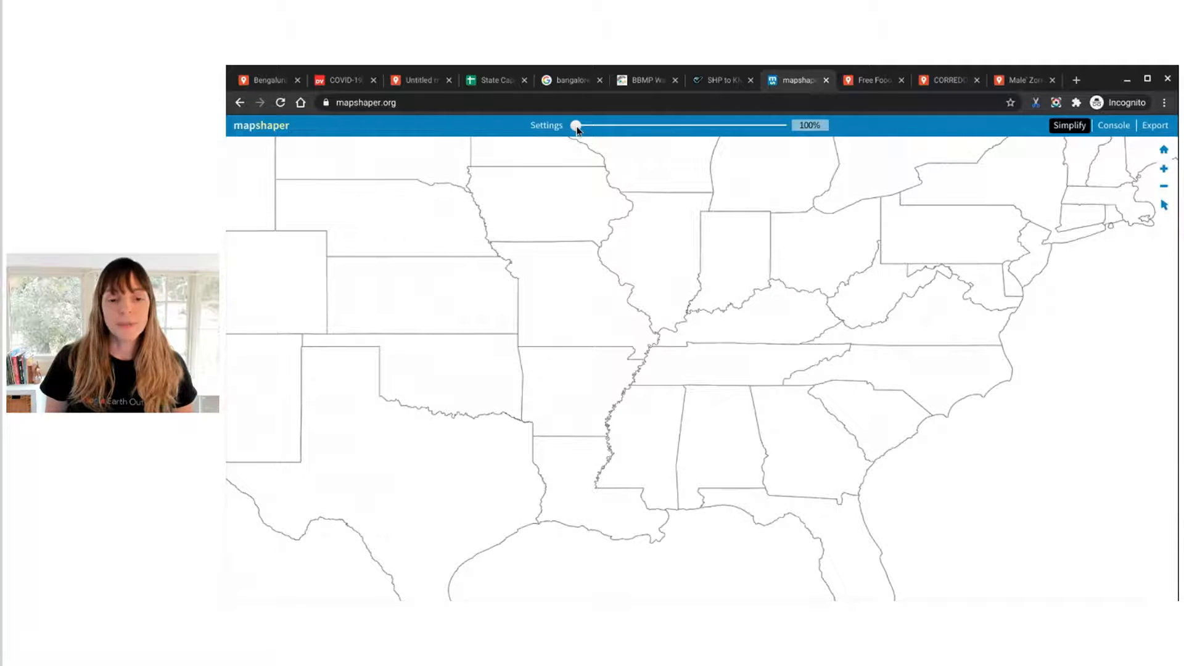
drag(576, 127, 600, 128)
scroll(616, 405, up, 5)
scroll(618, 407, up, 2)
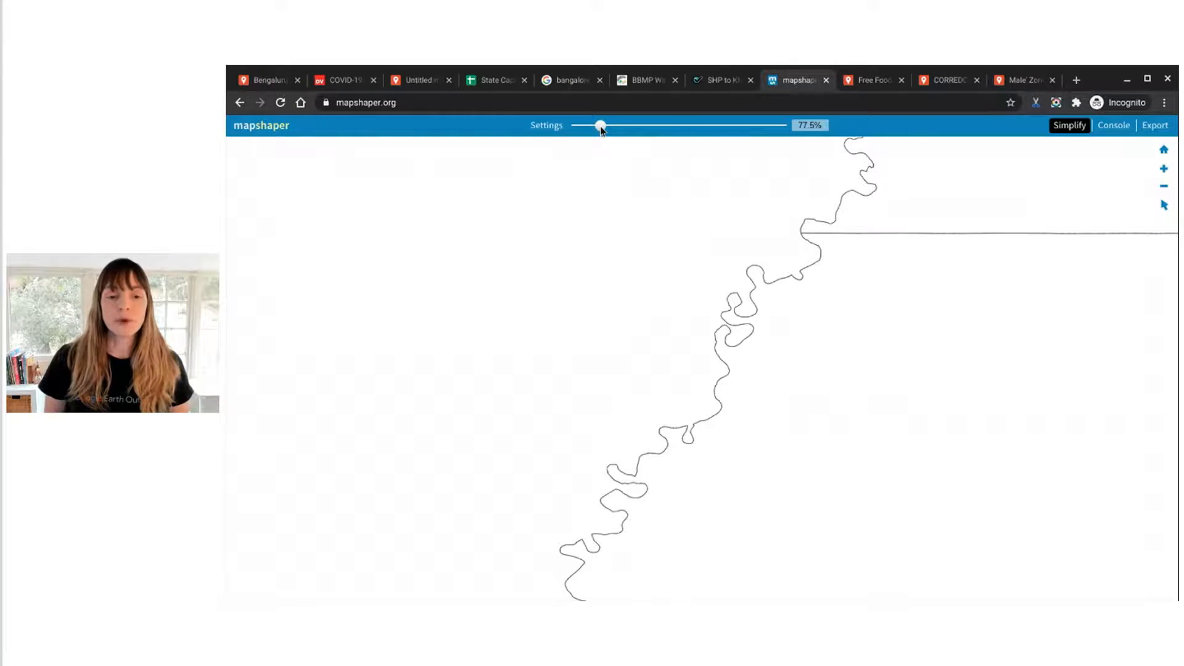
drag(600, 127, 689, 148)
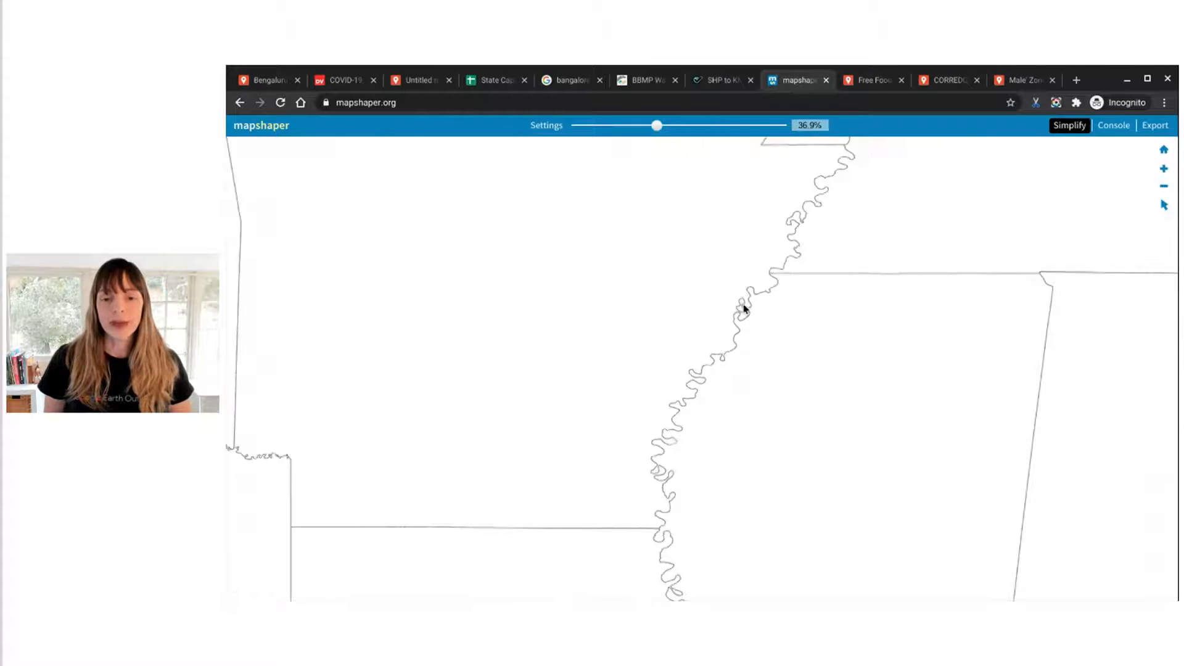
scroll(744, 310, down, 2)
drag(658, 127, 687, 169)
scroll(656, 333, up, 5)
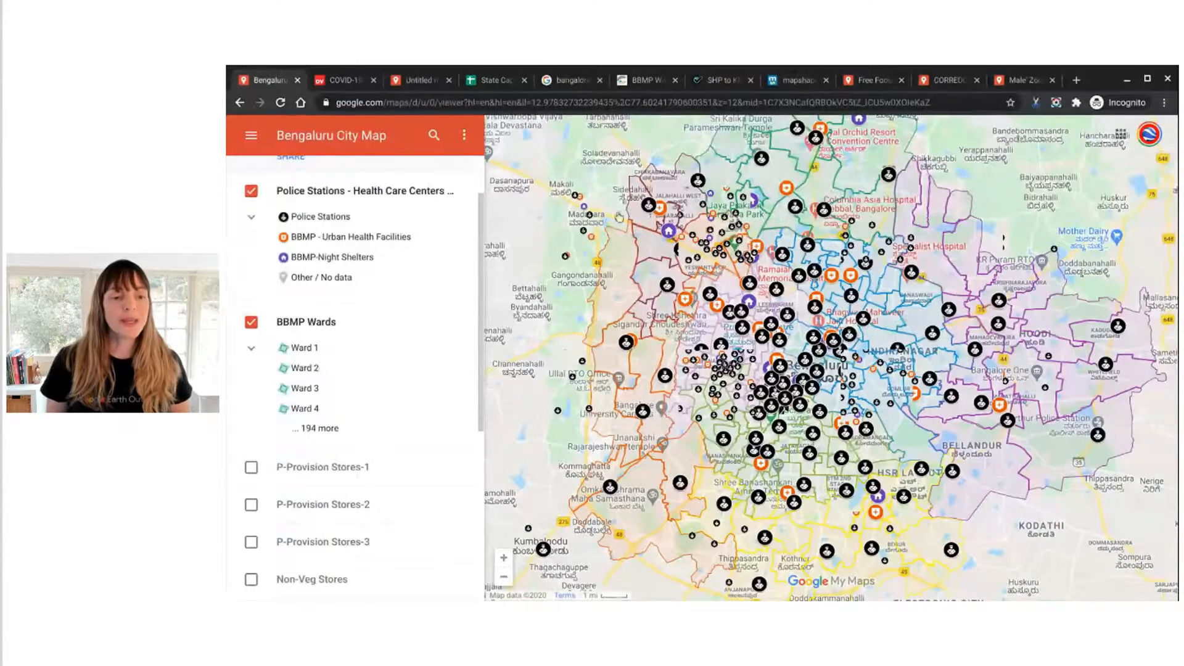
Expand the Bengaluru City Map's description and read through its listed details and supporters
scroll(292, 219, up, 1)
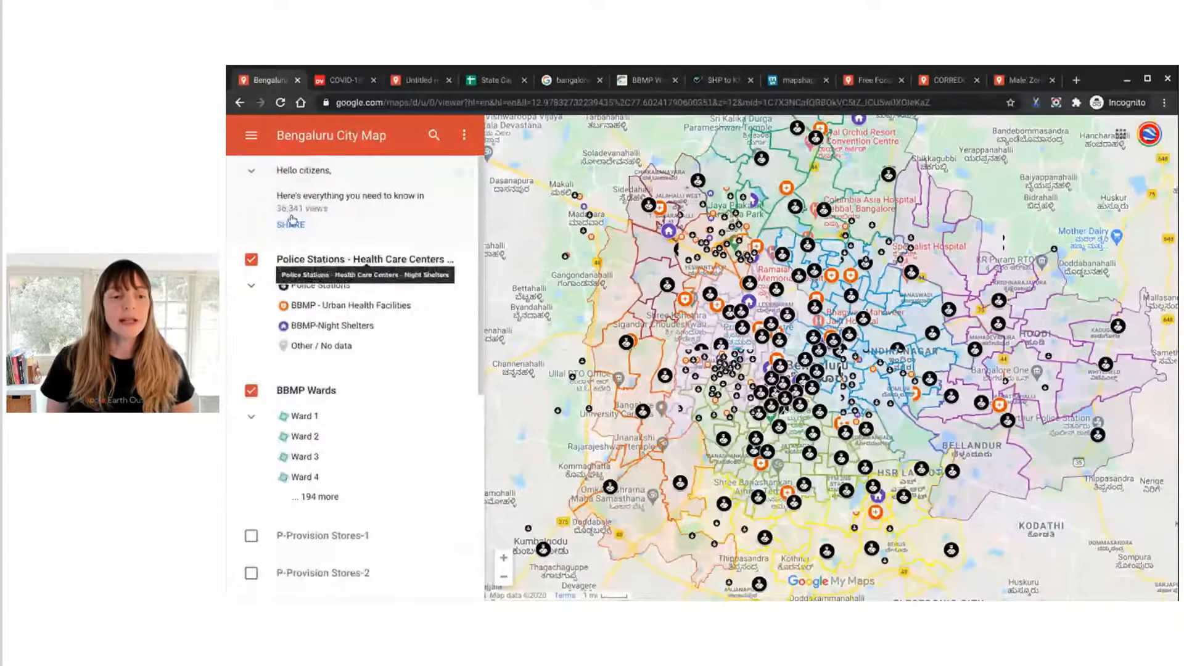
click(251, 176)
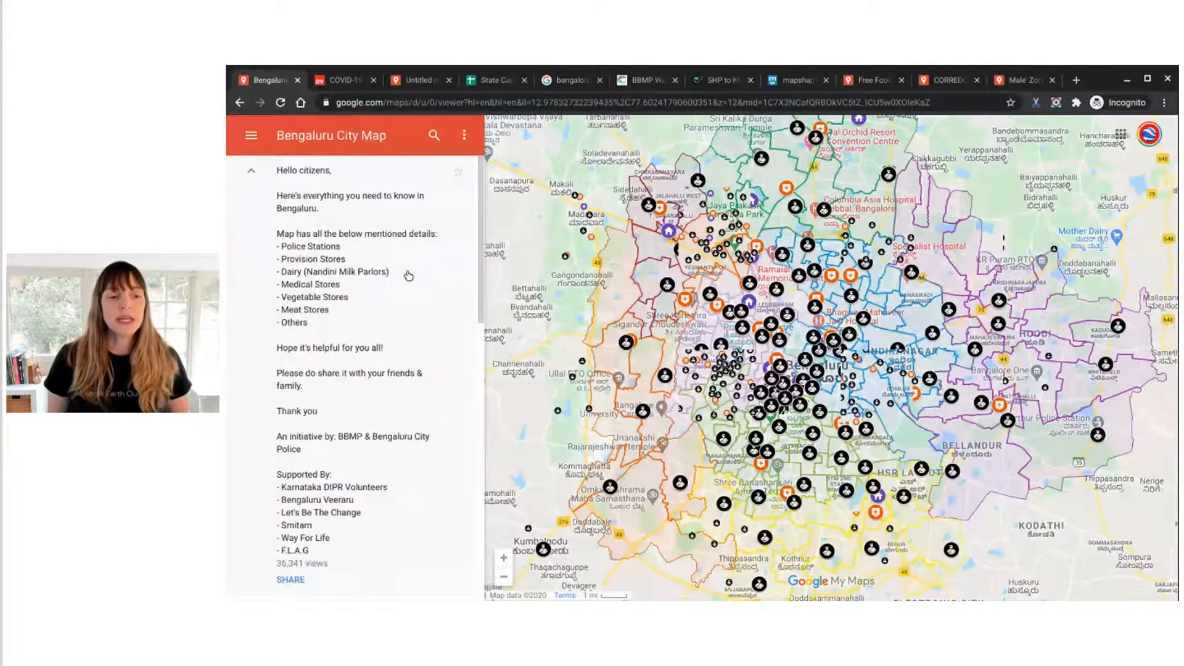
scroll(413, 264, down, 1)
scroll(413, 264, down, 1)
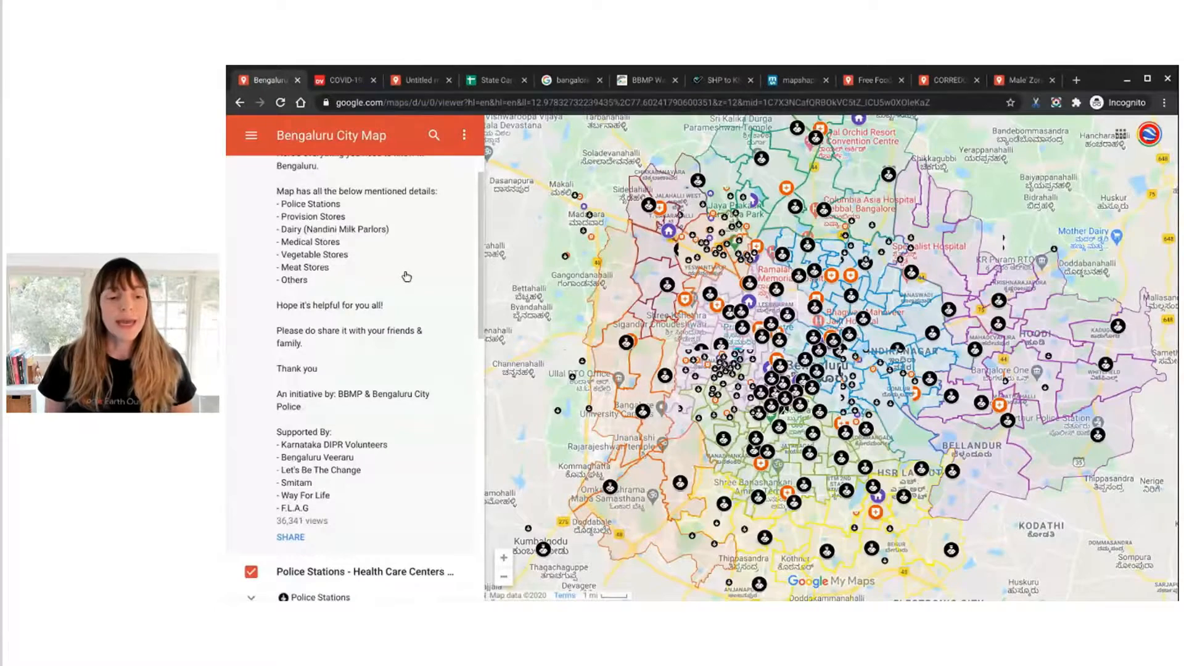
Finish reading the Bengaluru City Map's description, and view the embedded case map in Daily Voice's COVID-19 article
scroll(402, 272, down, 1)
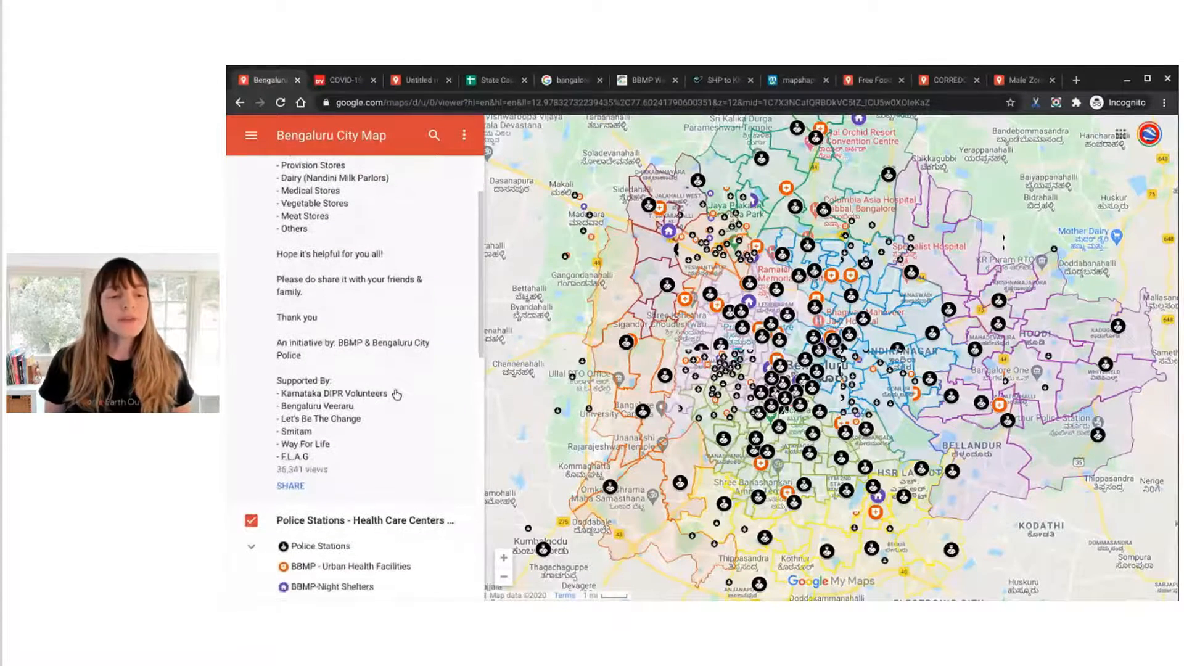
scroll(402, 430, up, 2)
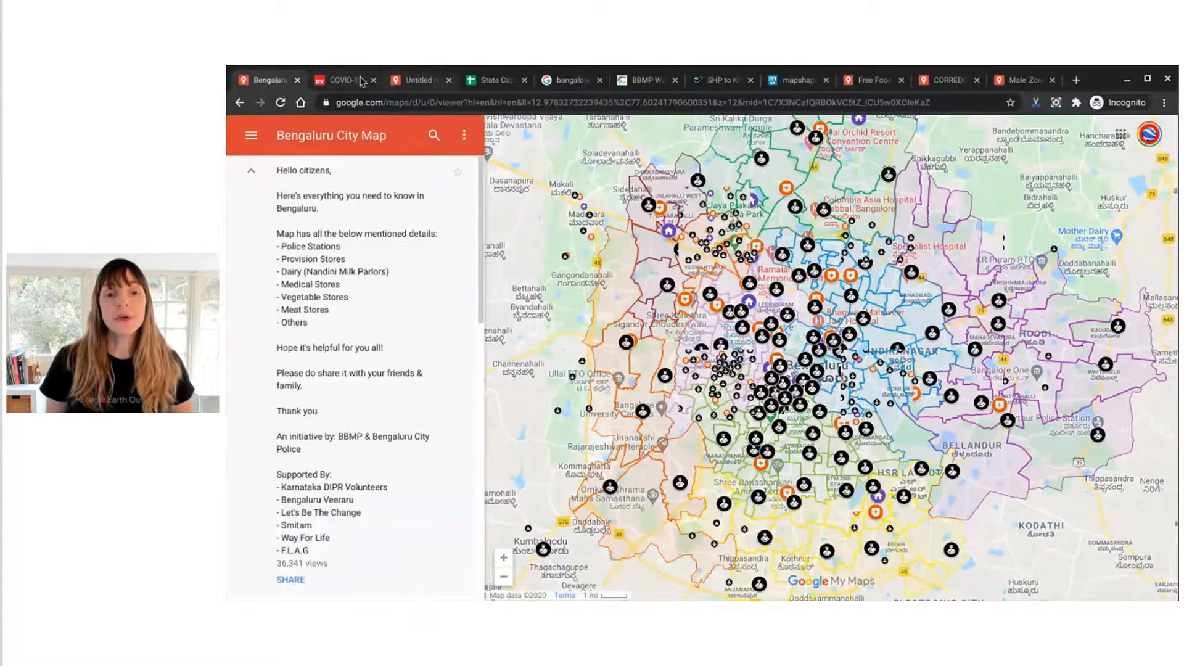
click(343, 85)
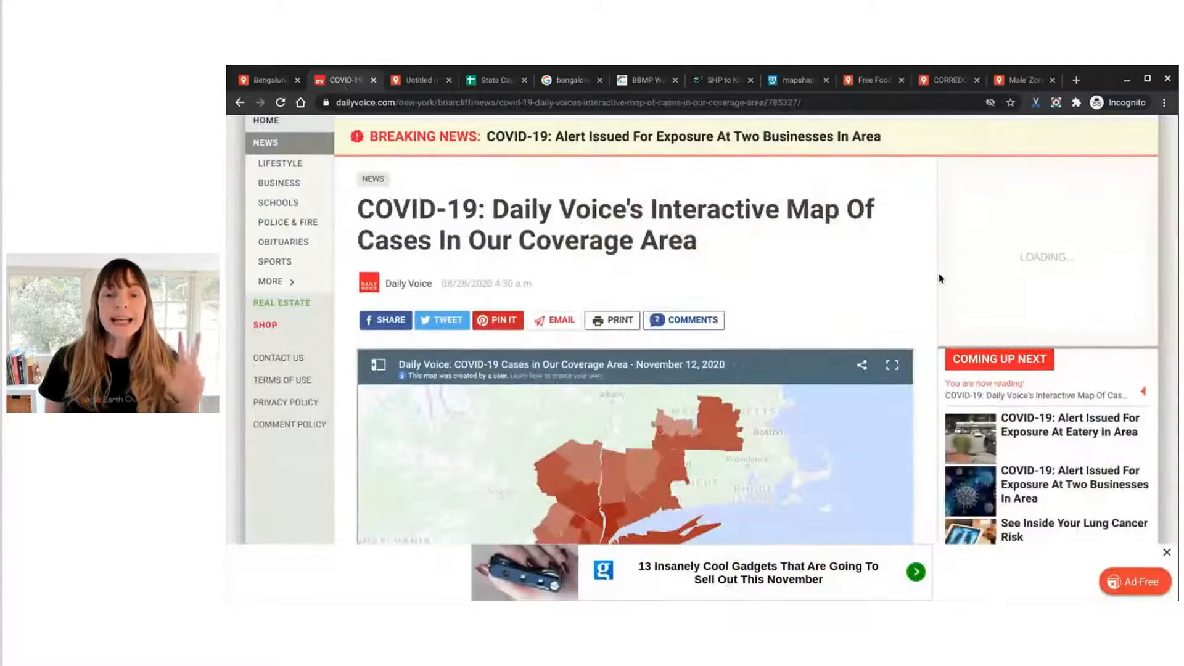
scroll(937, 280, down, 1)
scroll(936, 279, down, 1)
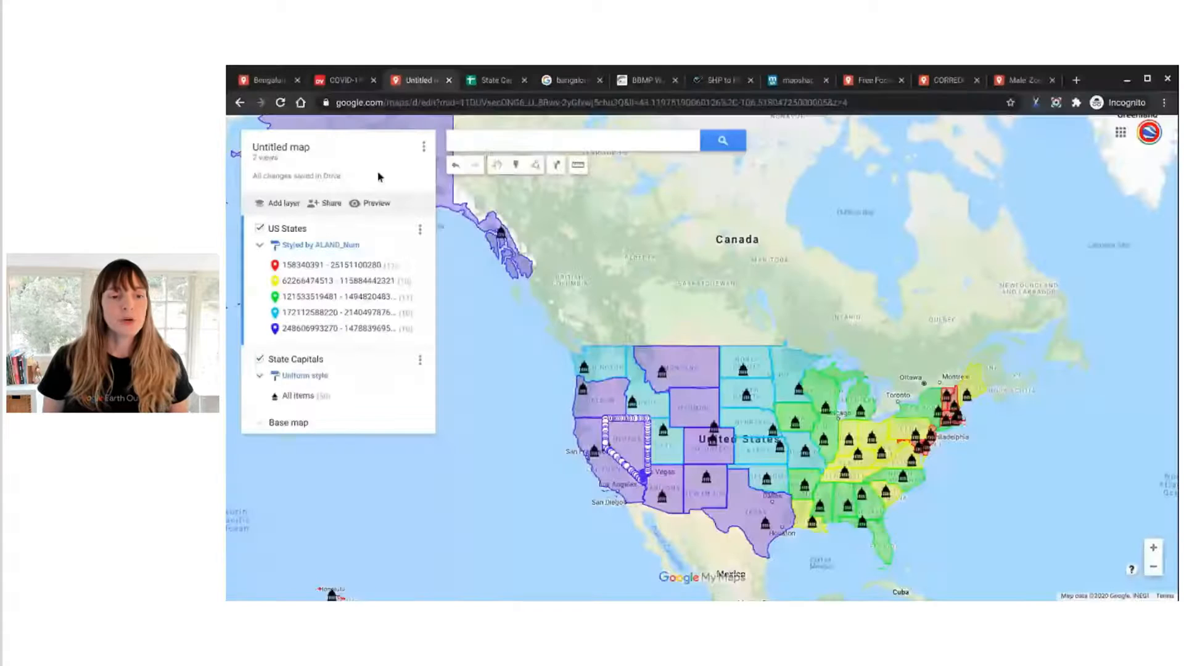
Title the untitled US map "US States & Capitals" and save the title
click(271, 150)
text(US Sta)
text(tes & Capital)
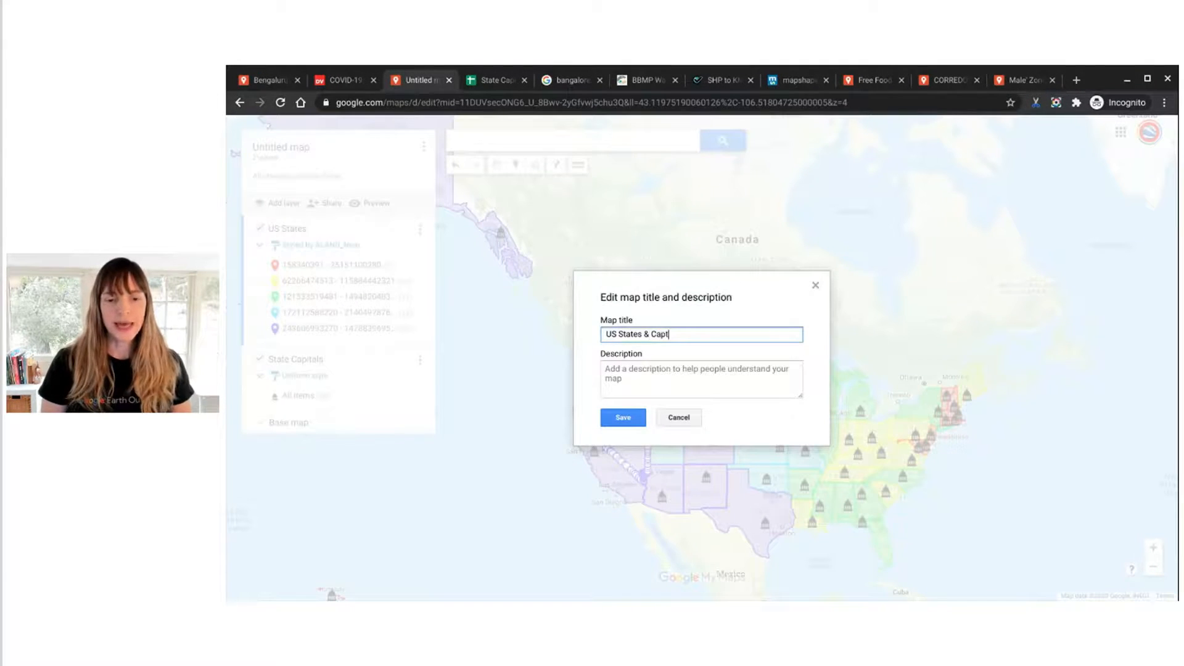
text(s)
click(634, 419)
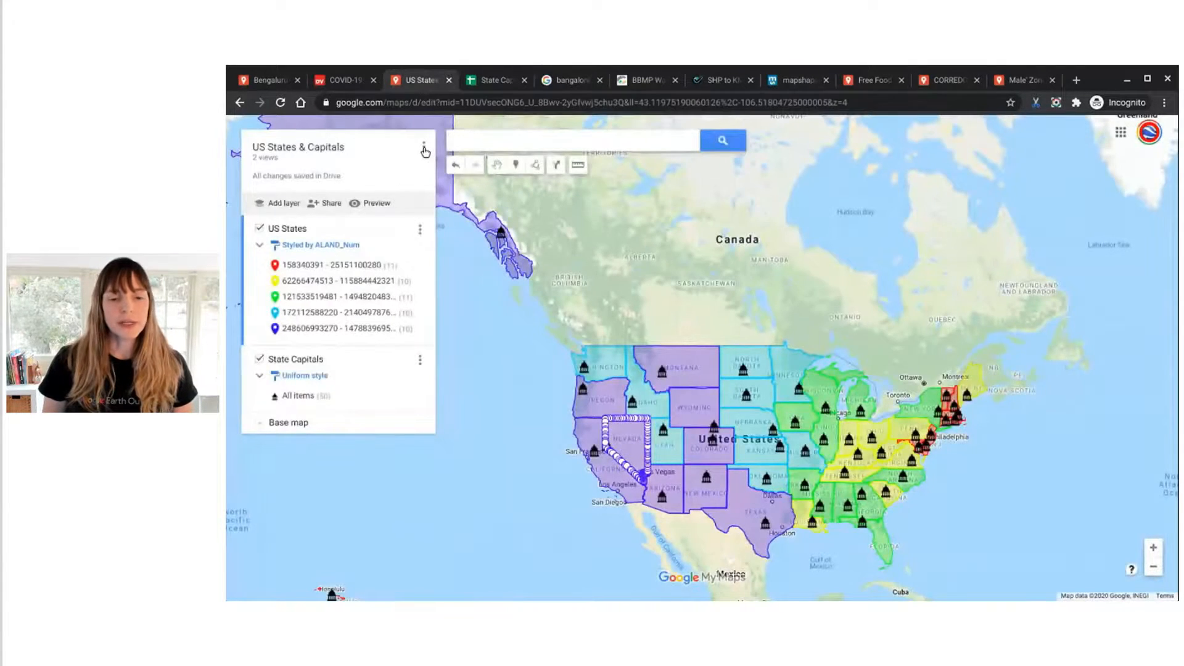
Frame the map on the contiguous US states, Hawaii and southern Alaska, and save this as the default view
scroll(602, 497, up, 1)
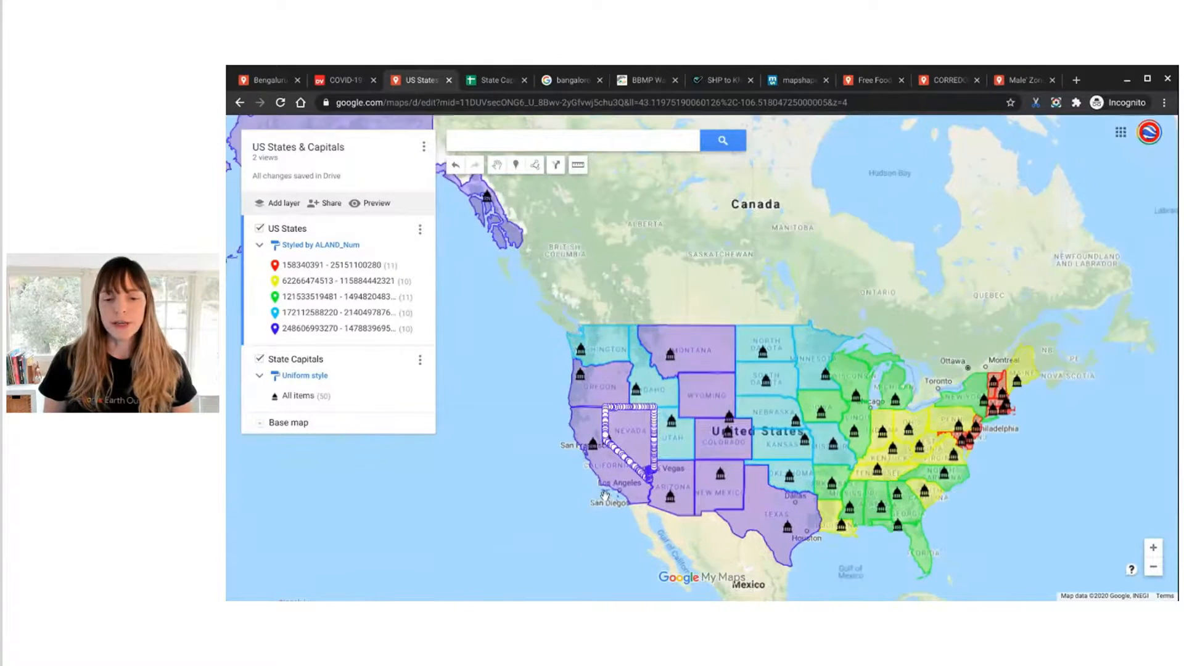
drag(1009, 513, 849, 507)
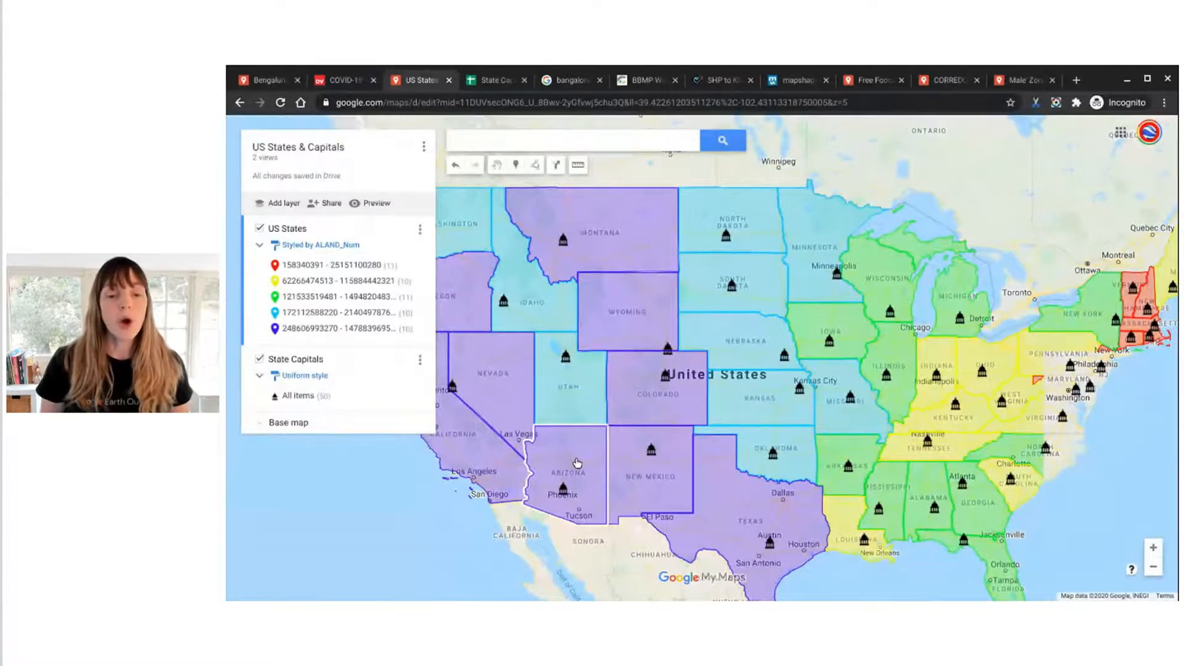
scroll(577, 460, down, 1)
drag(579, 467, 689, 414)
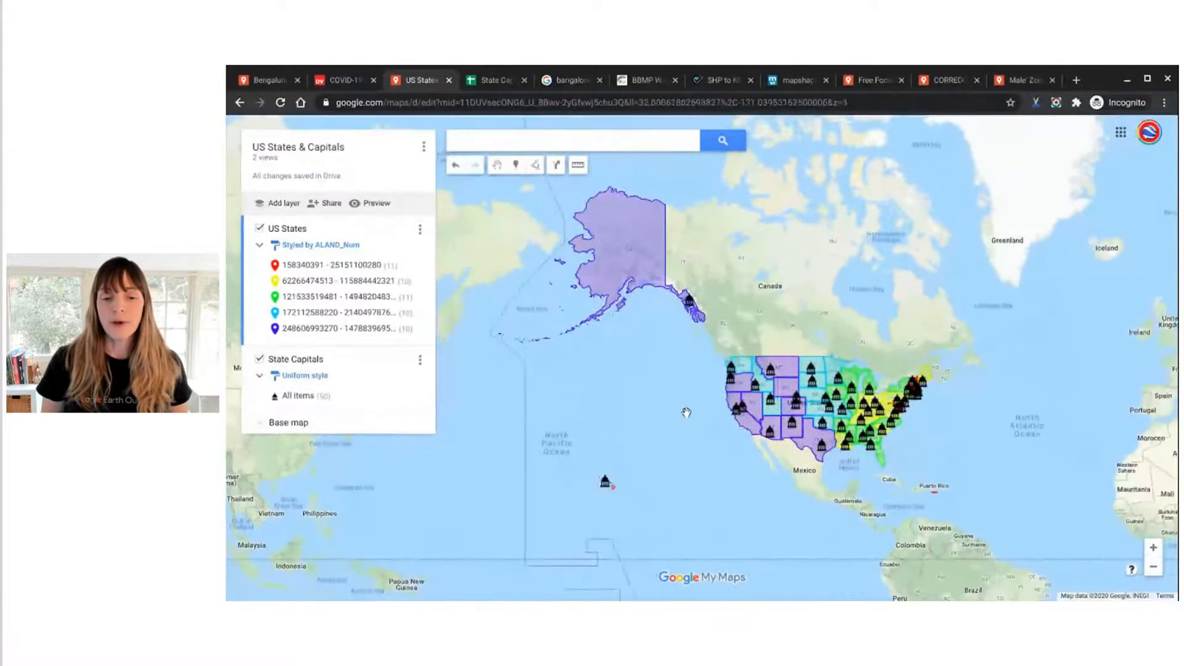
click(1153, 547)
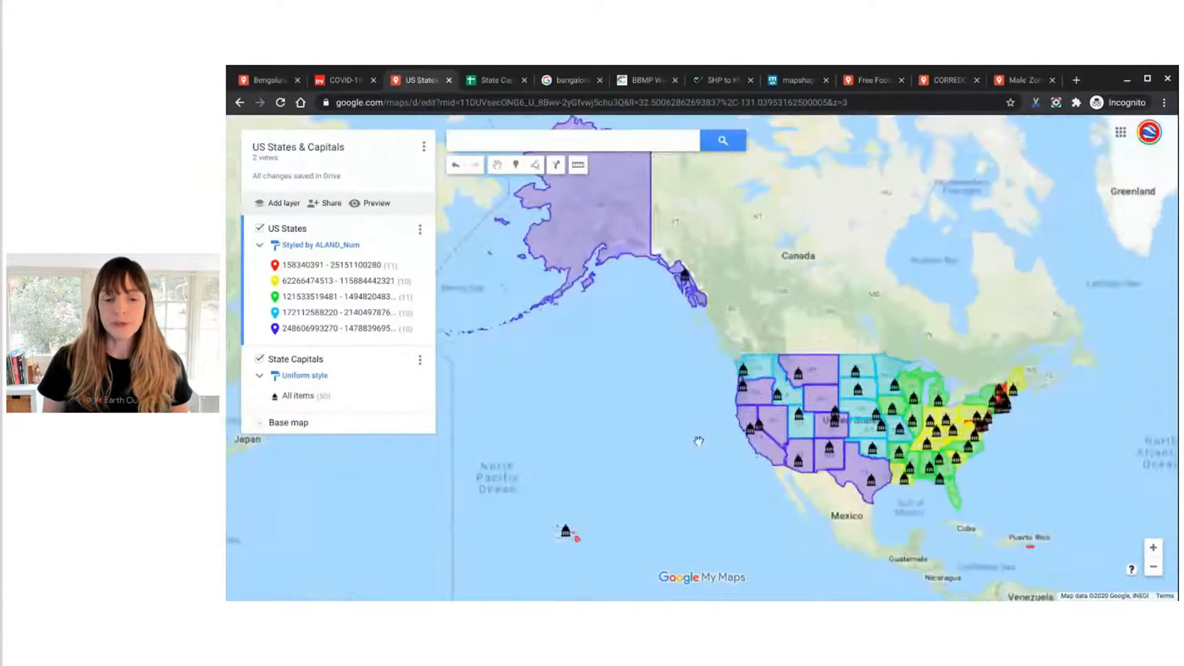
drag(594, 375, 590, 342)
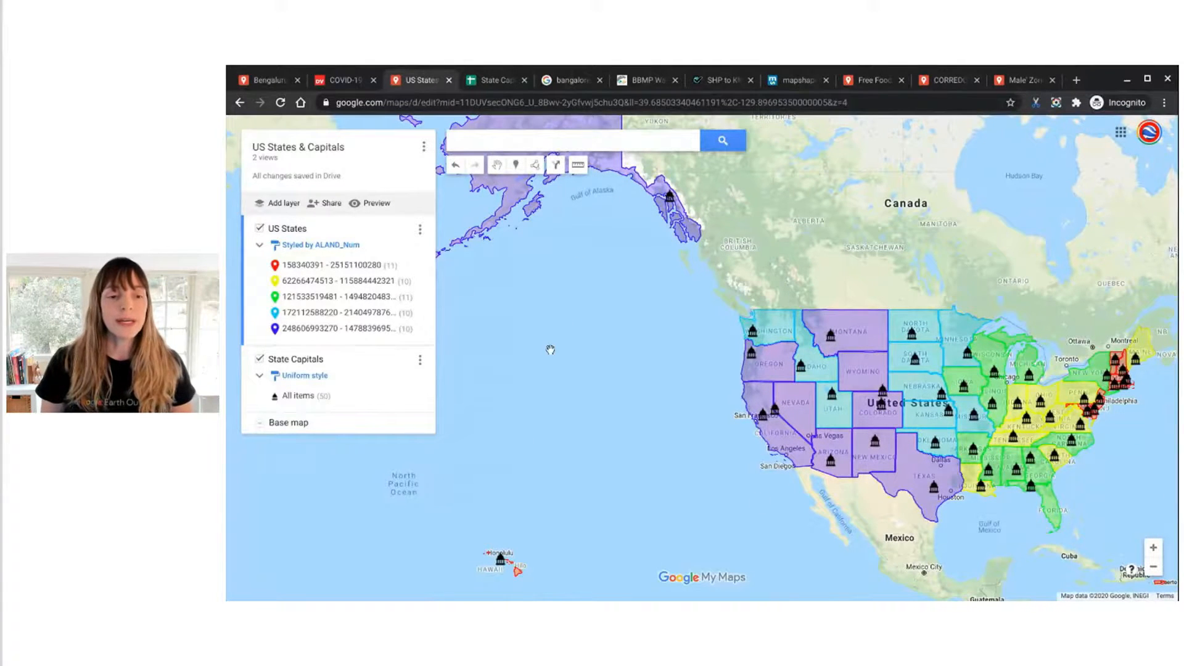
click(424, 148)
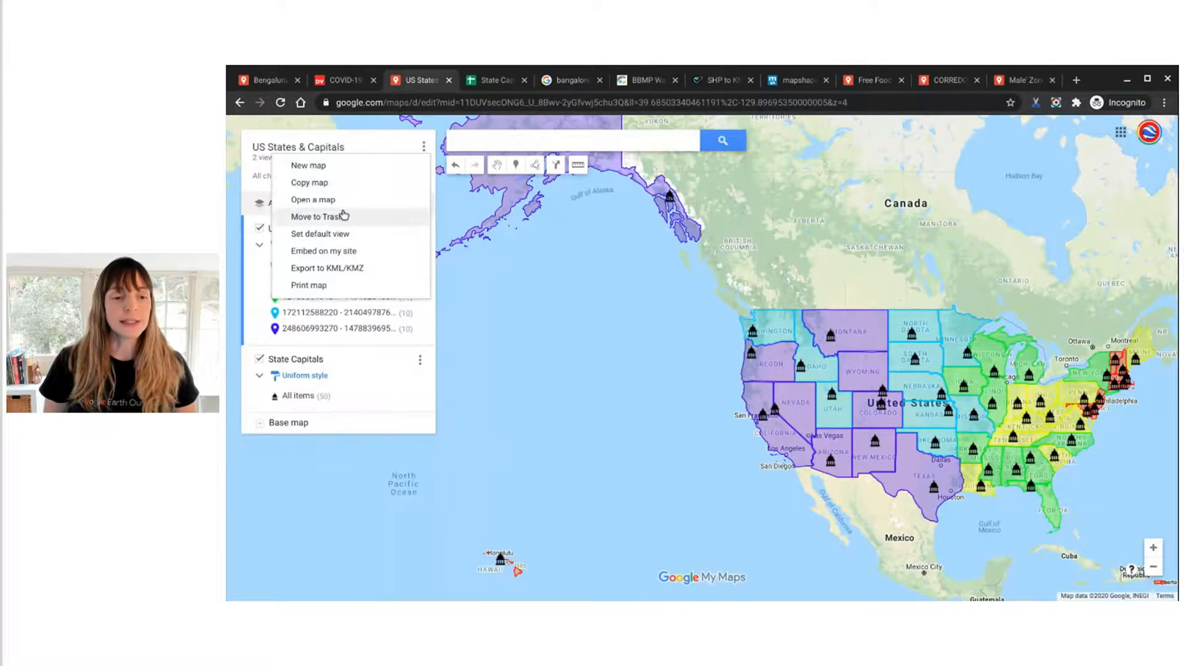
click(310, 239)
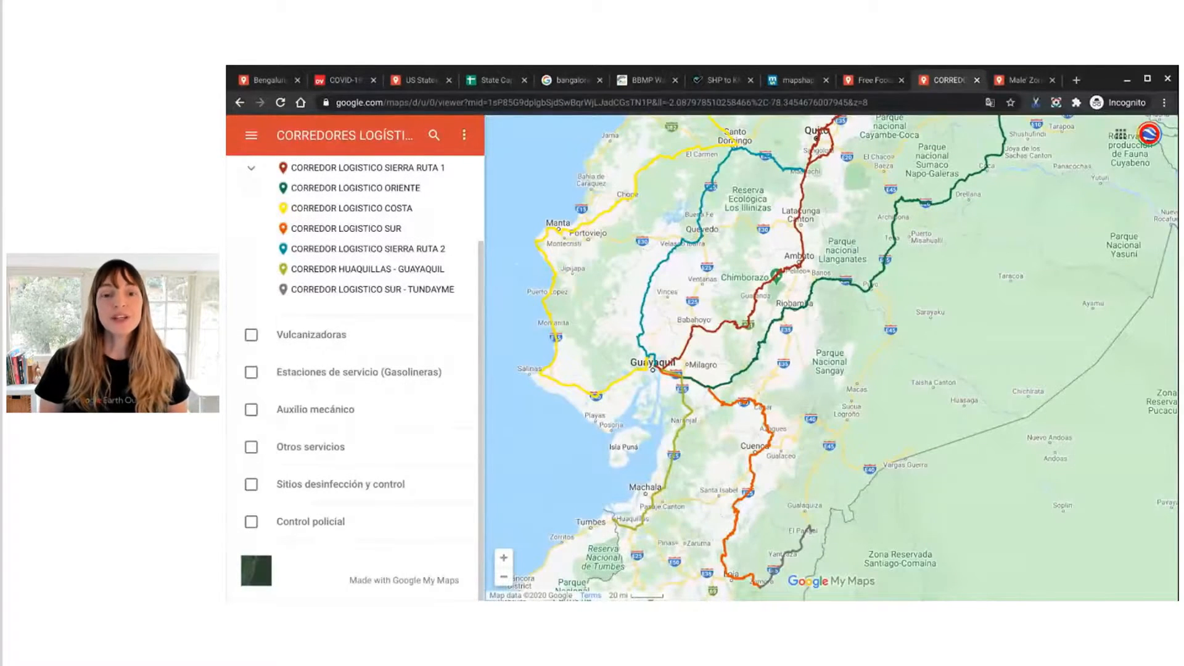
Open the Glasgow Free Food Map, view the details of the Govanhill Trussell Trust food bank, and return to the layer list
click(866, 82)
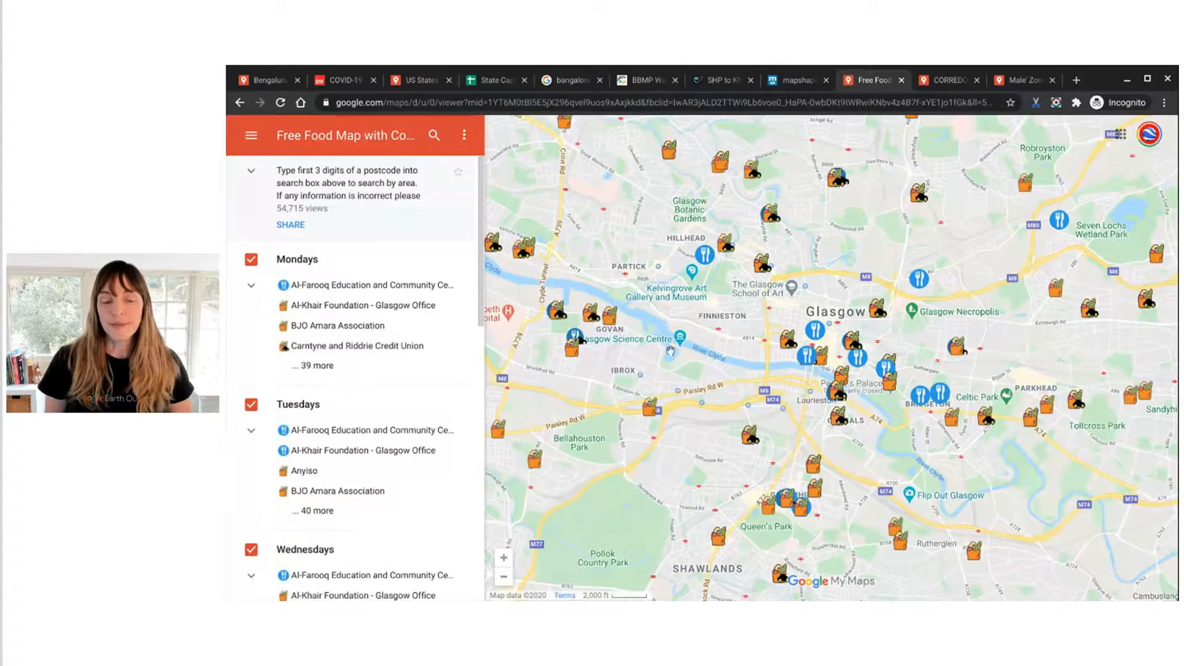
click(813, 464)
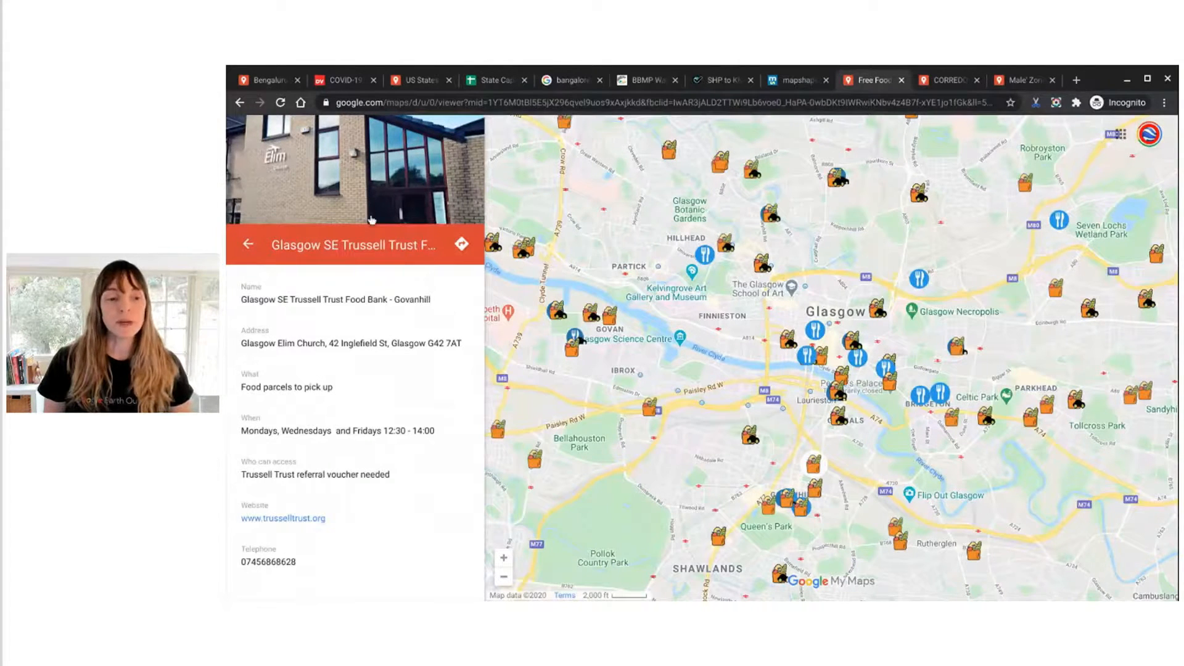
click(247, 245)
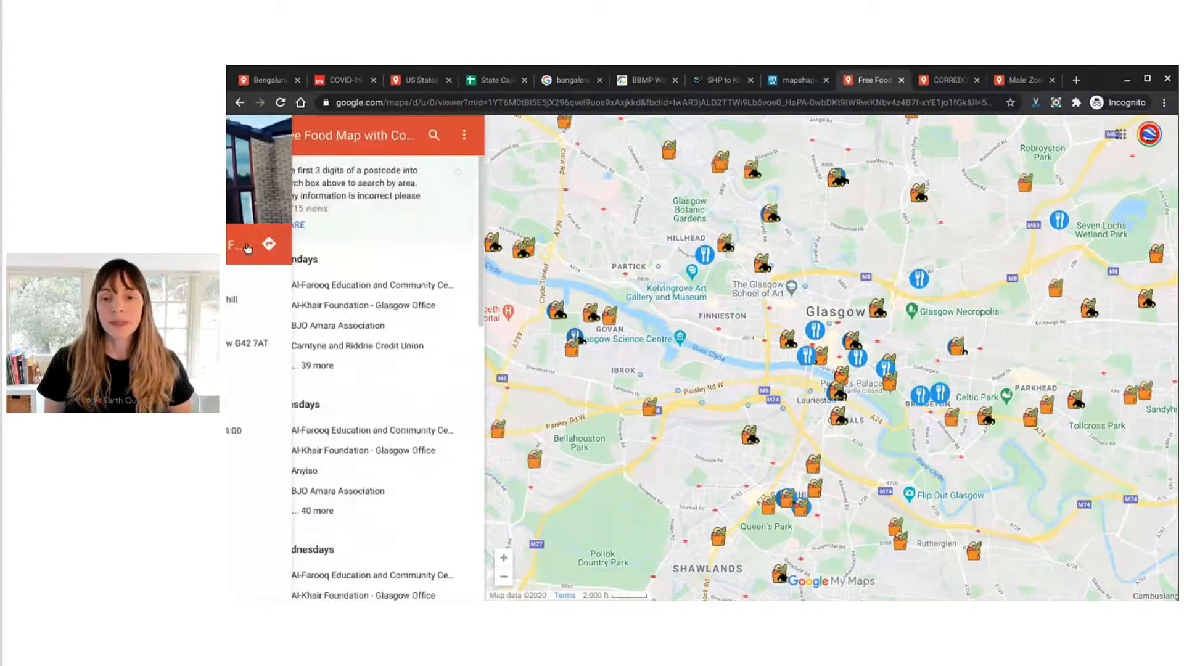
On the Corredores Logísticos map, show the Vulcanizadoras, Estaciones de servicio (Gasolineras), Auxilio mecánico and Otros servicios layers
click(941, 85)
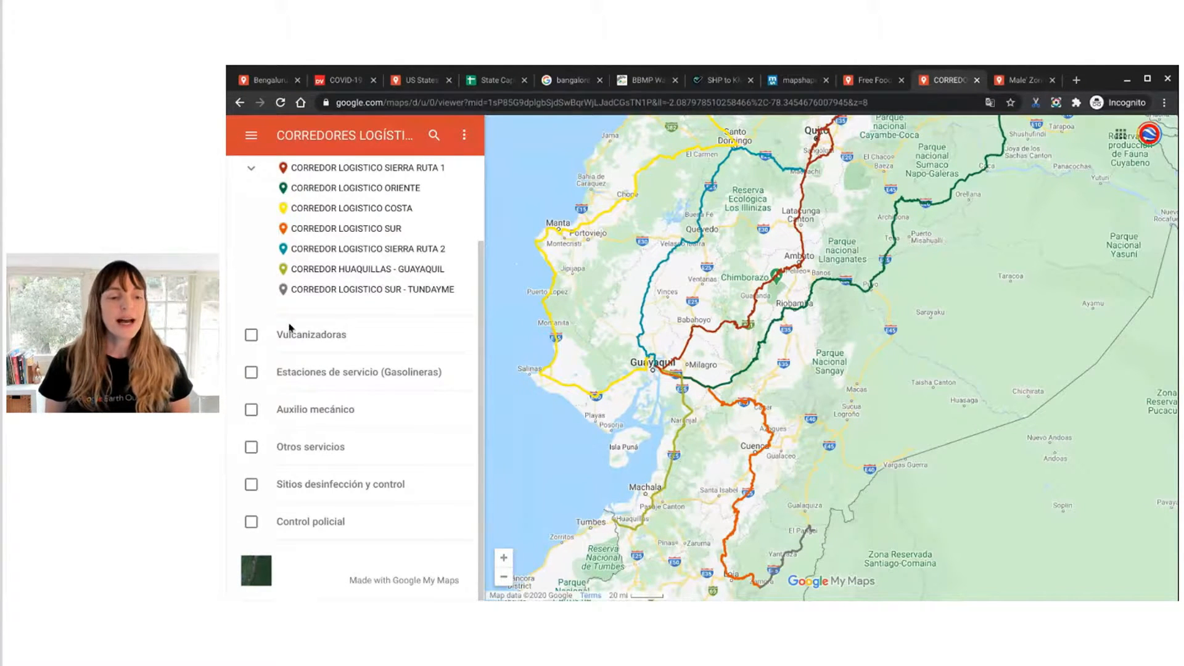
click(251, 335)
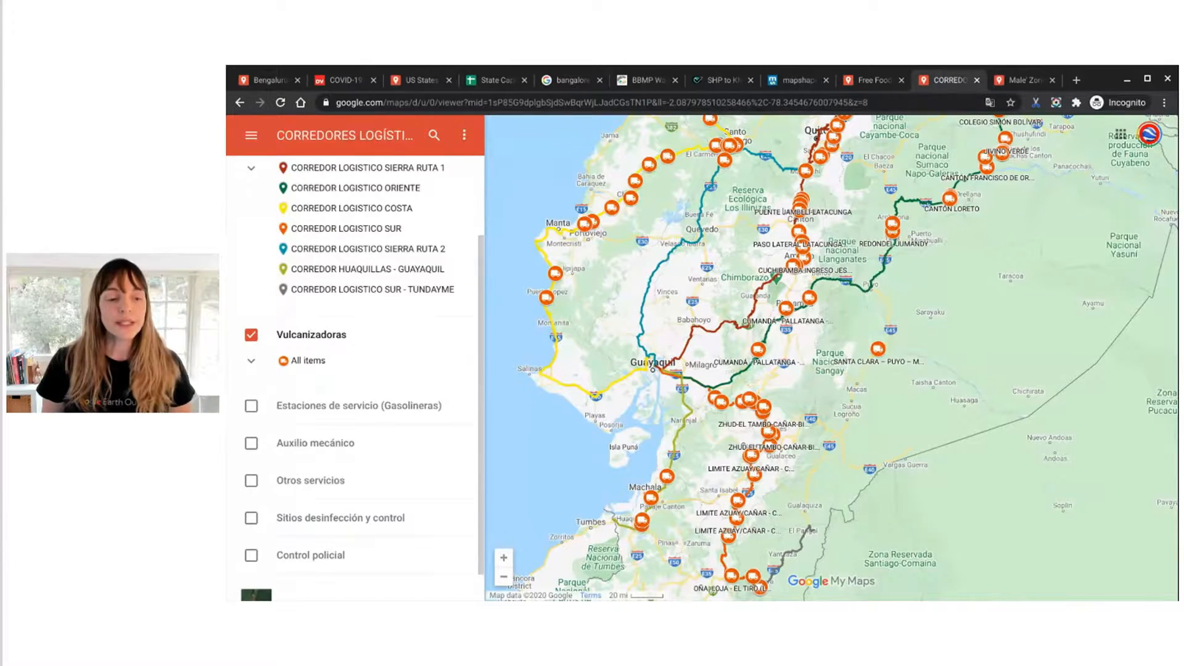
click(251, 406)
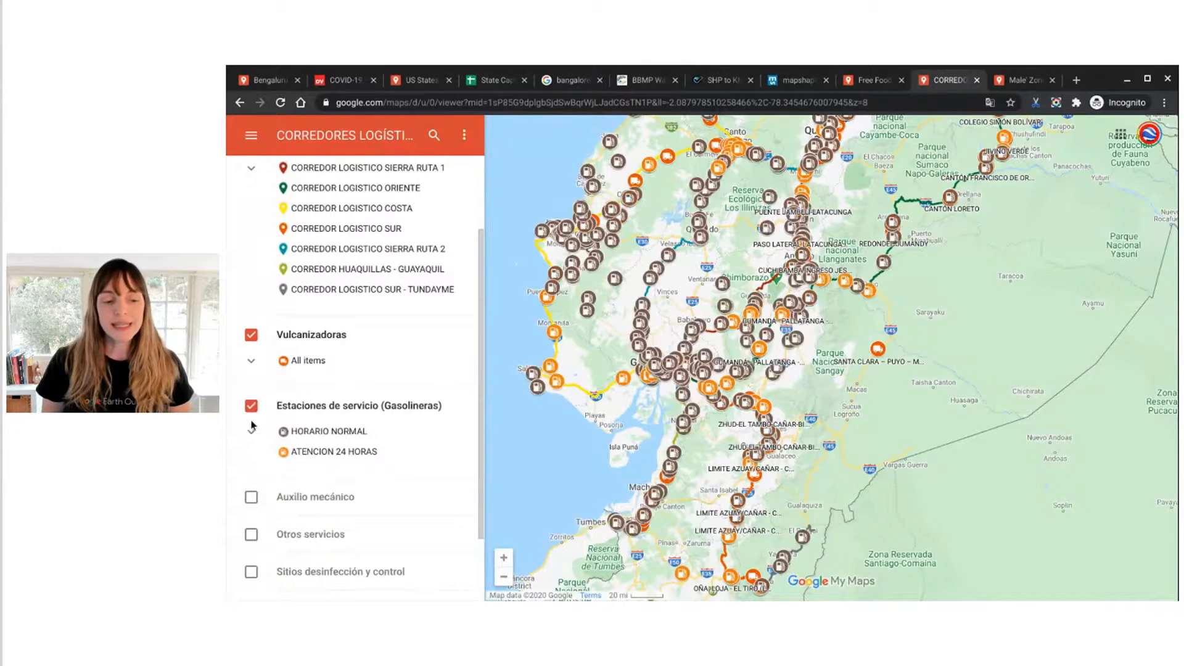
click(251, 497)
click(251, 568)
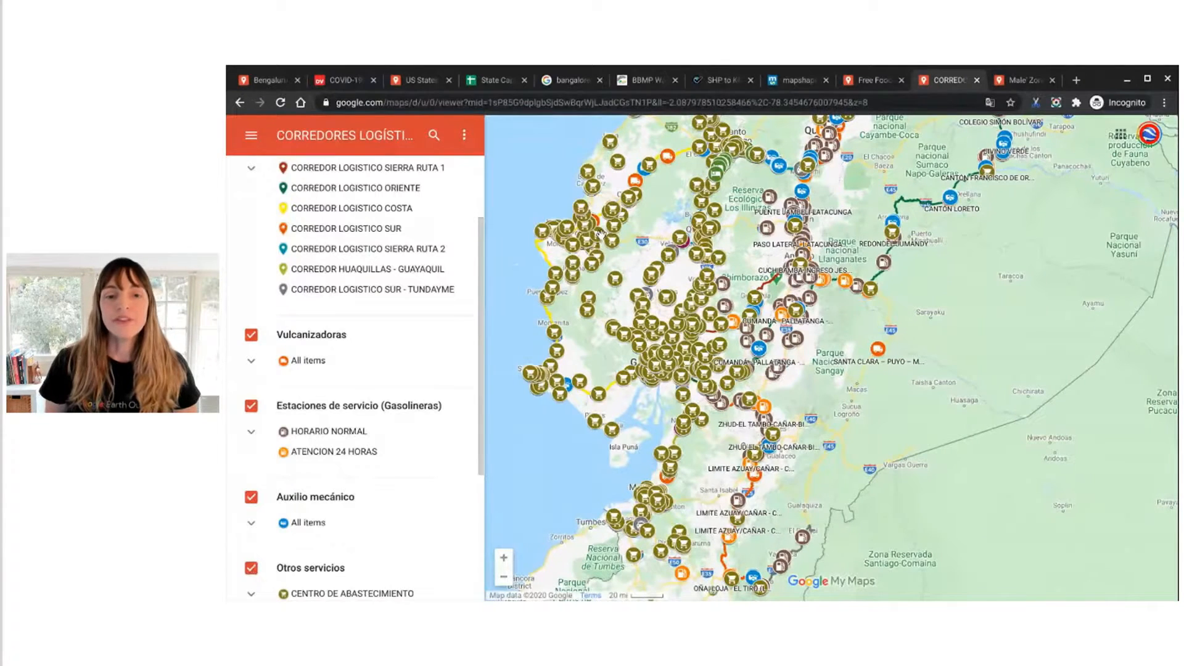
Open the Male' Zone Distribution map and show its Pharmacies, Shops 2 and Food Places 2 layers
click(1026, 81)
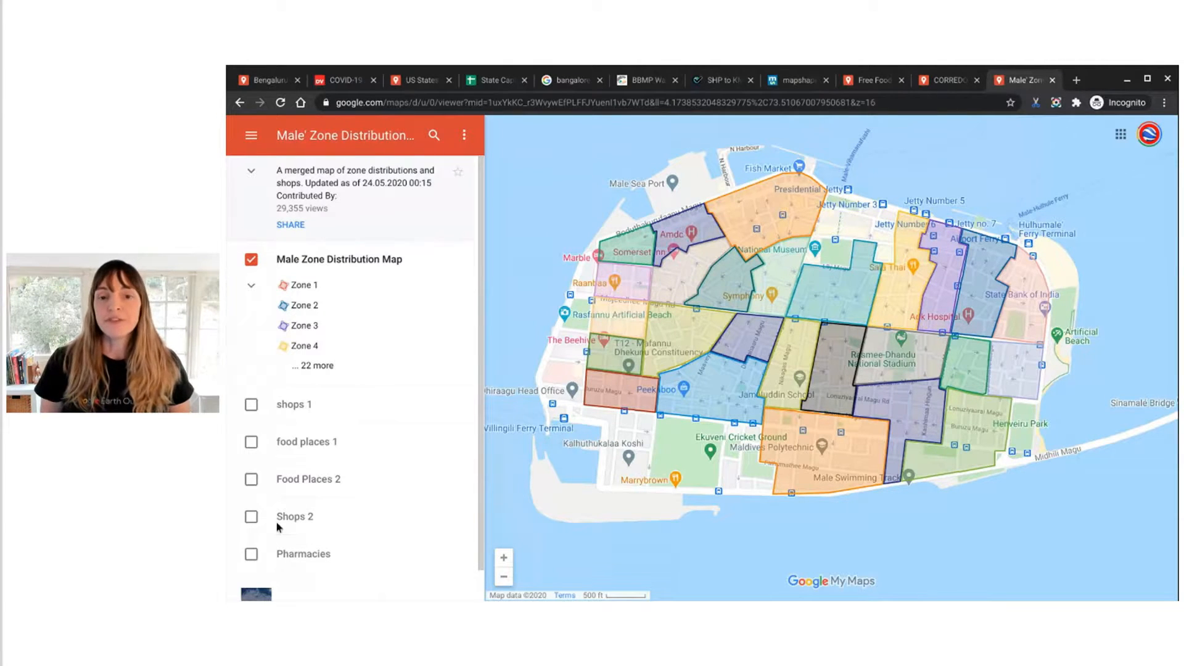
click(251, 554)
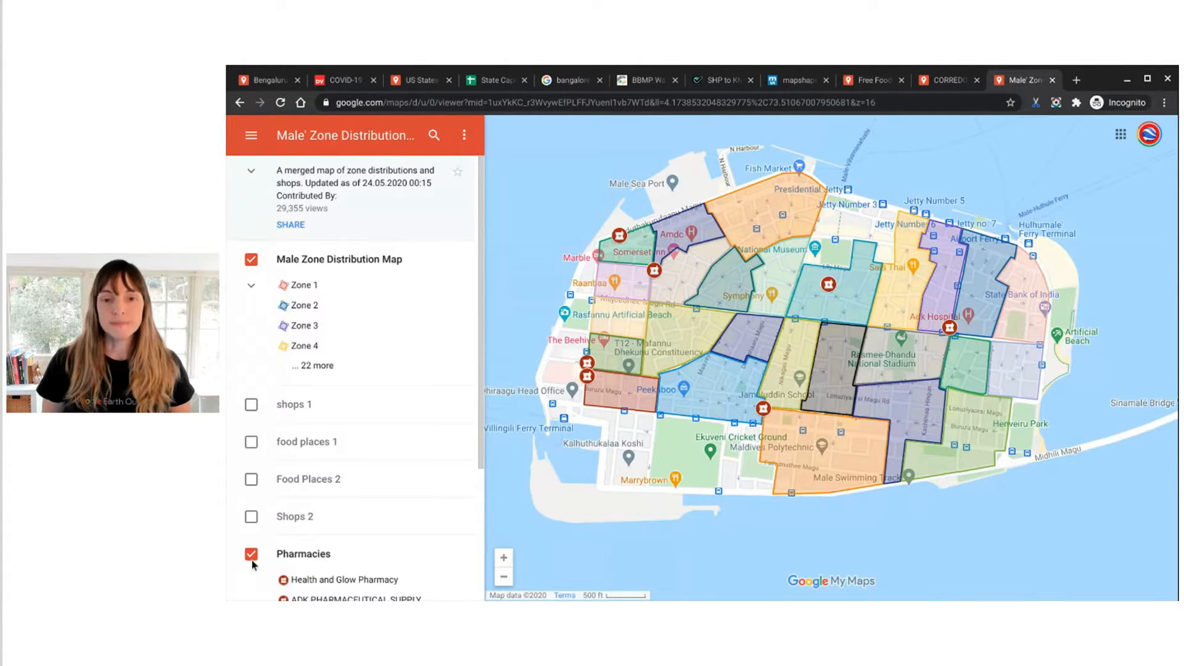
click(251, 517)
click(251, 479)
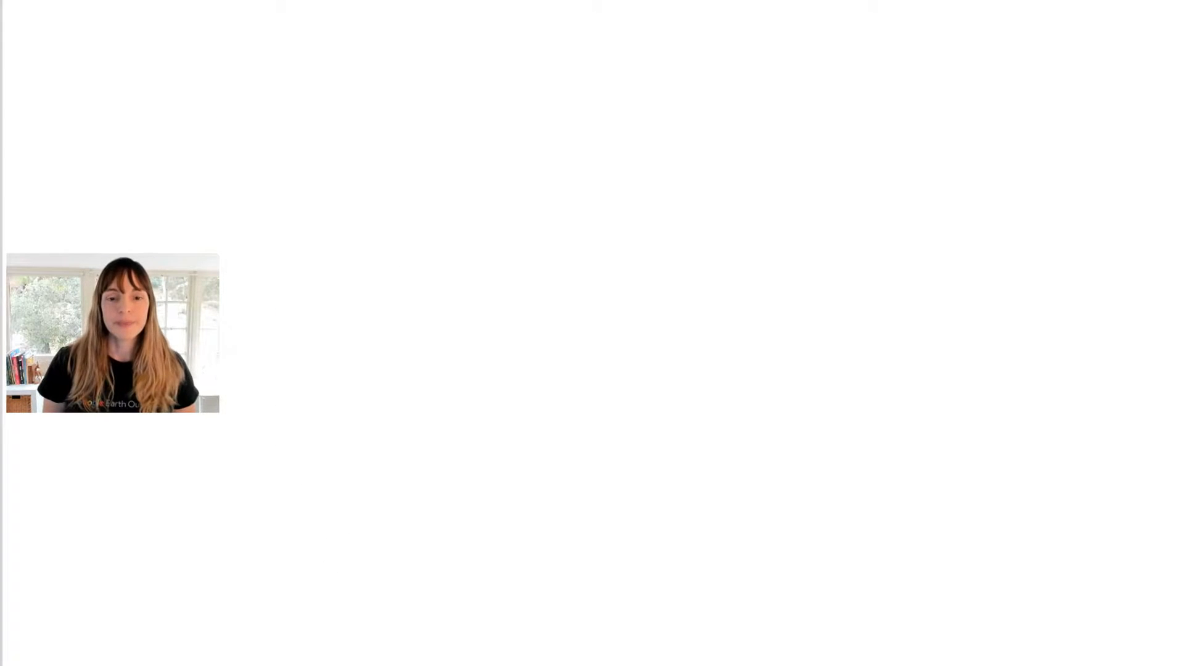